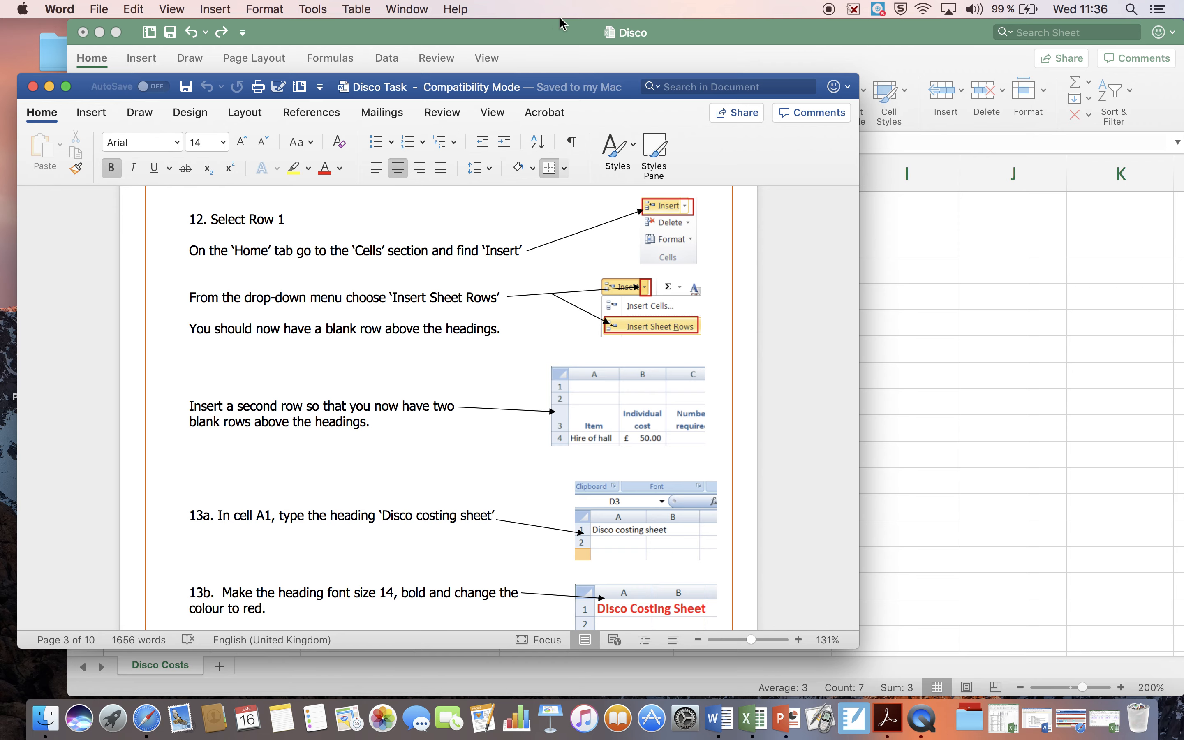
Step: Check the row-insertion instructions in the Disco Task document, and insert two blank rows above the headings in the Disco workbook in Excel
{"action": "left_click", "coordinate": [563, 30]}
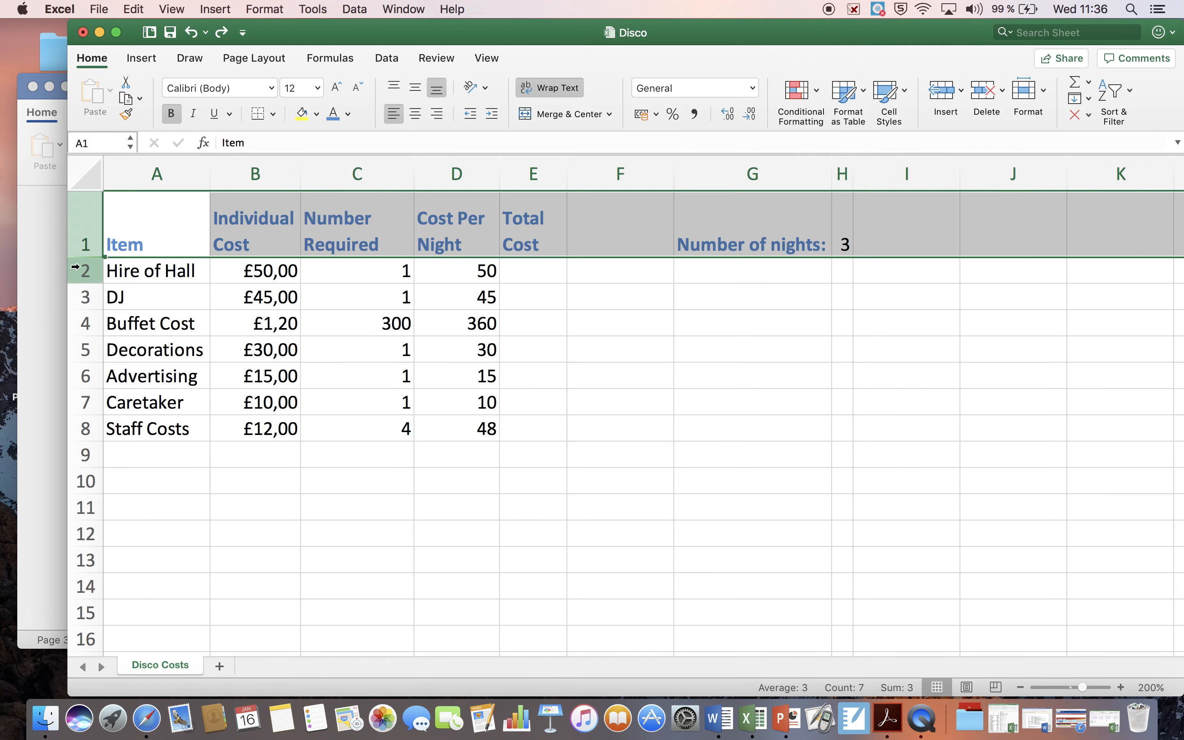
{"action": "left_click", "coordinate": [56, 287]}
{"action": "scroll", "coordinate": [237, 312], "scroll_direction": "down", "scroll_amount": 2}
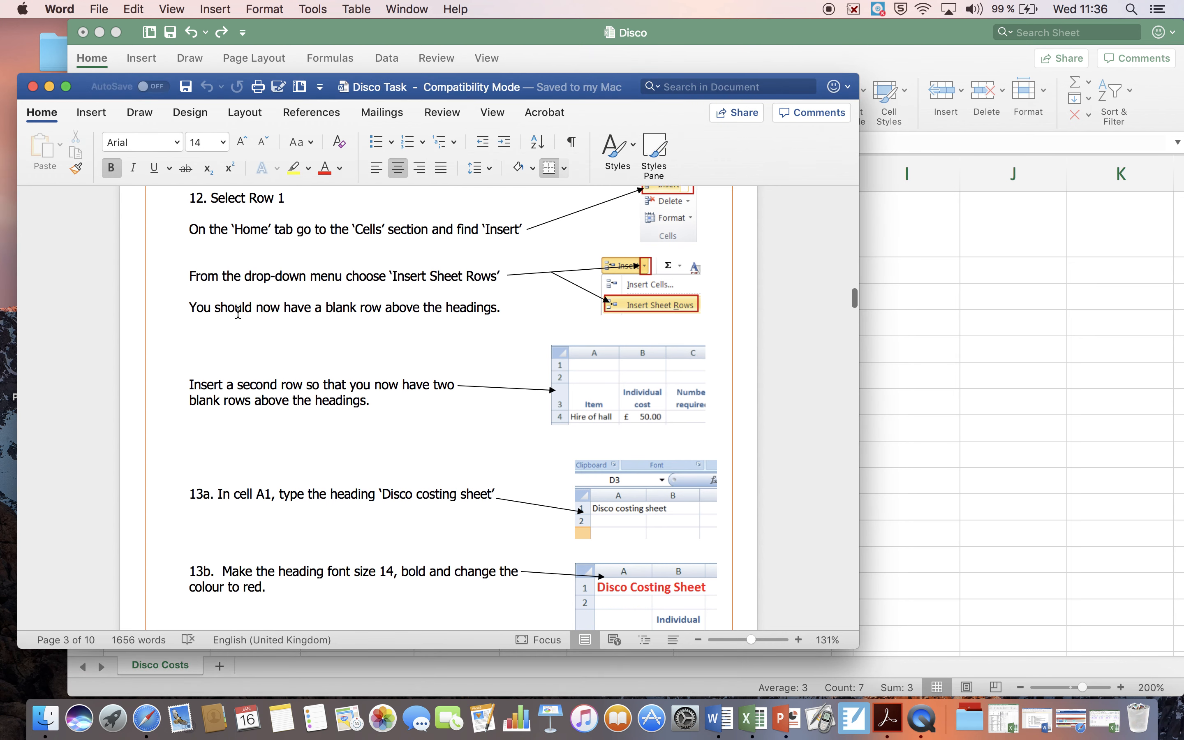
{"action": "scroll", "coordinate": [389, 347], "scroll_direction": "down", "scroll_amount": 1}
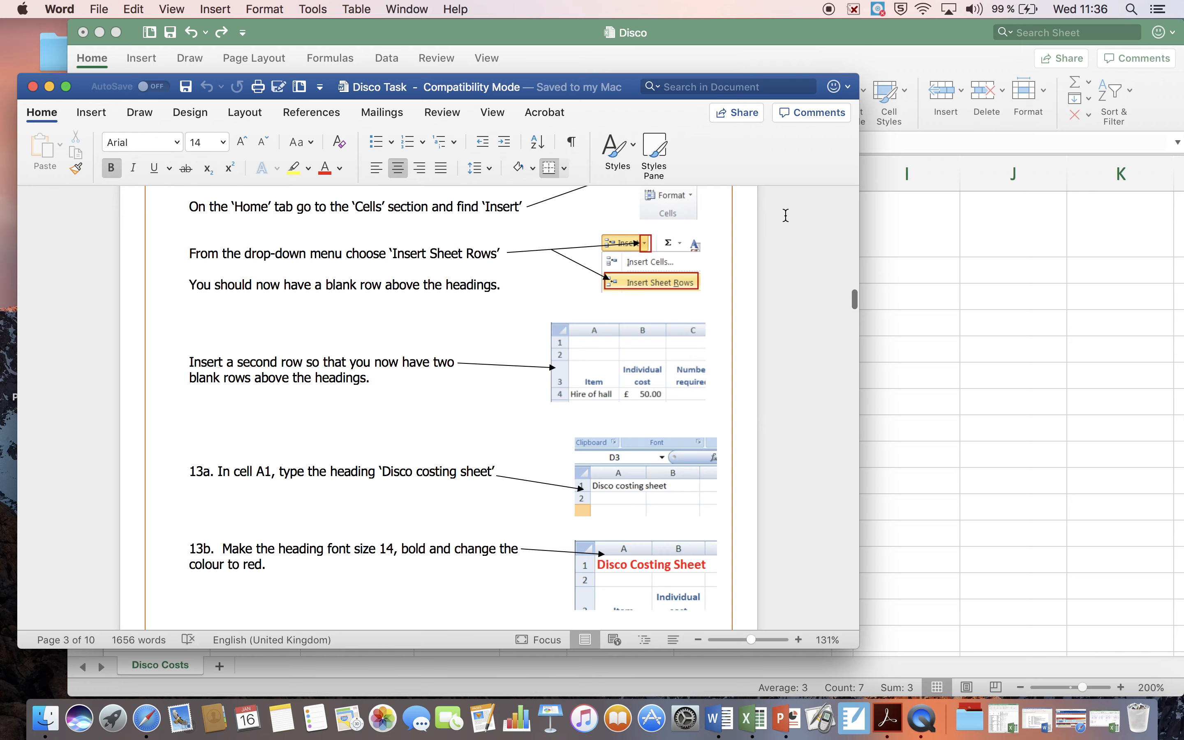
{"action": "left_click", "coordinate": [746, 35]}
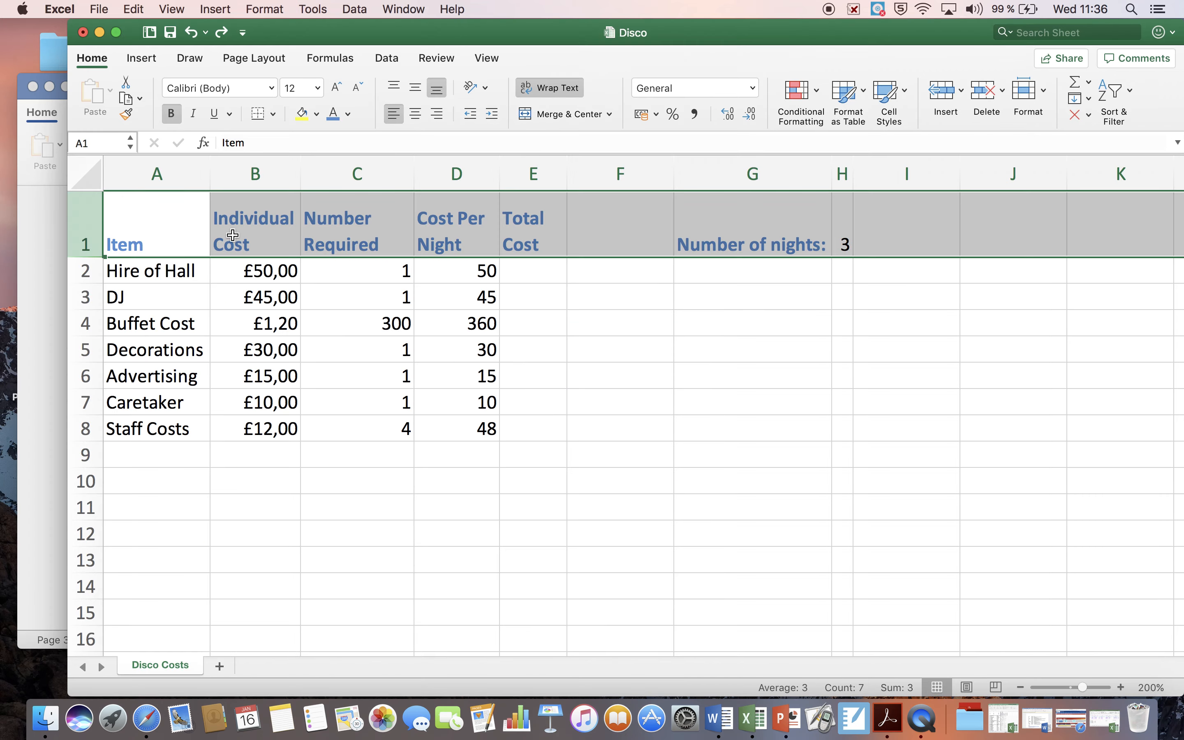
{"action": "left_click", "coordinate": [86, 272]}
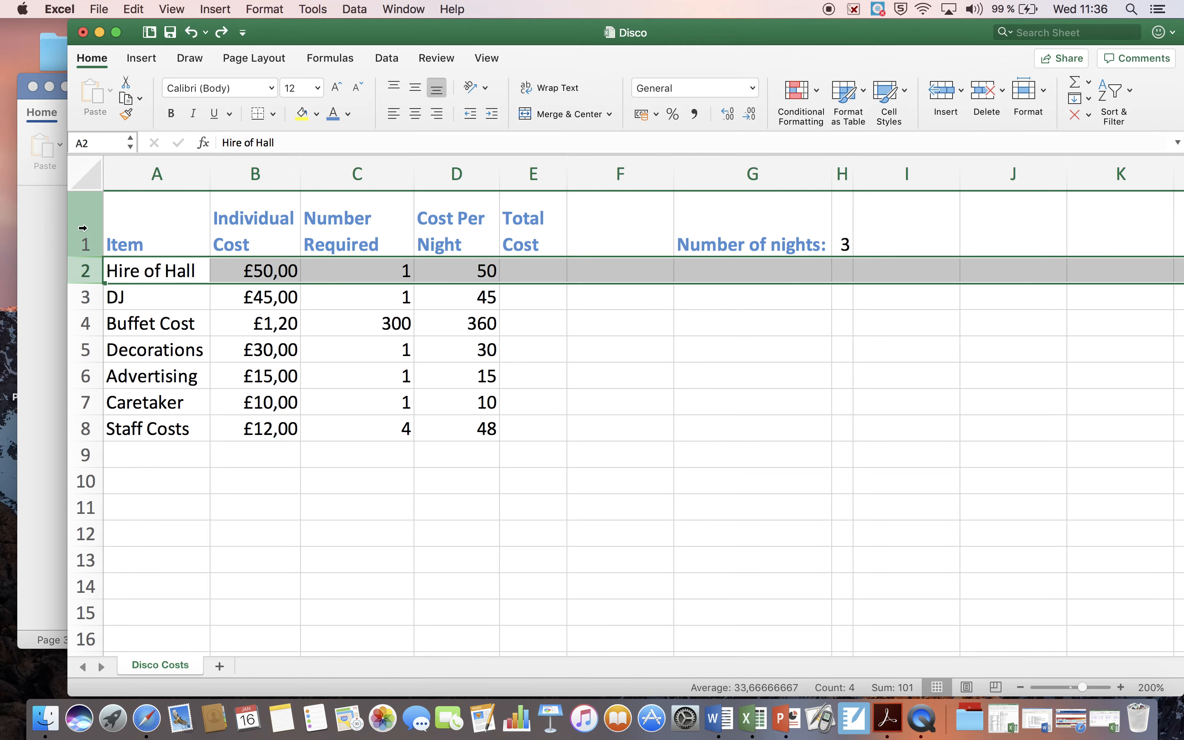
{"action": "left_click", "coordinate": [83, 228]}
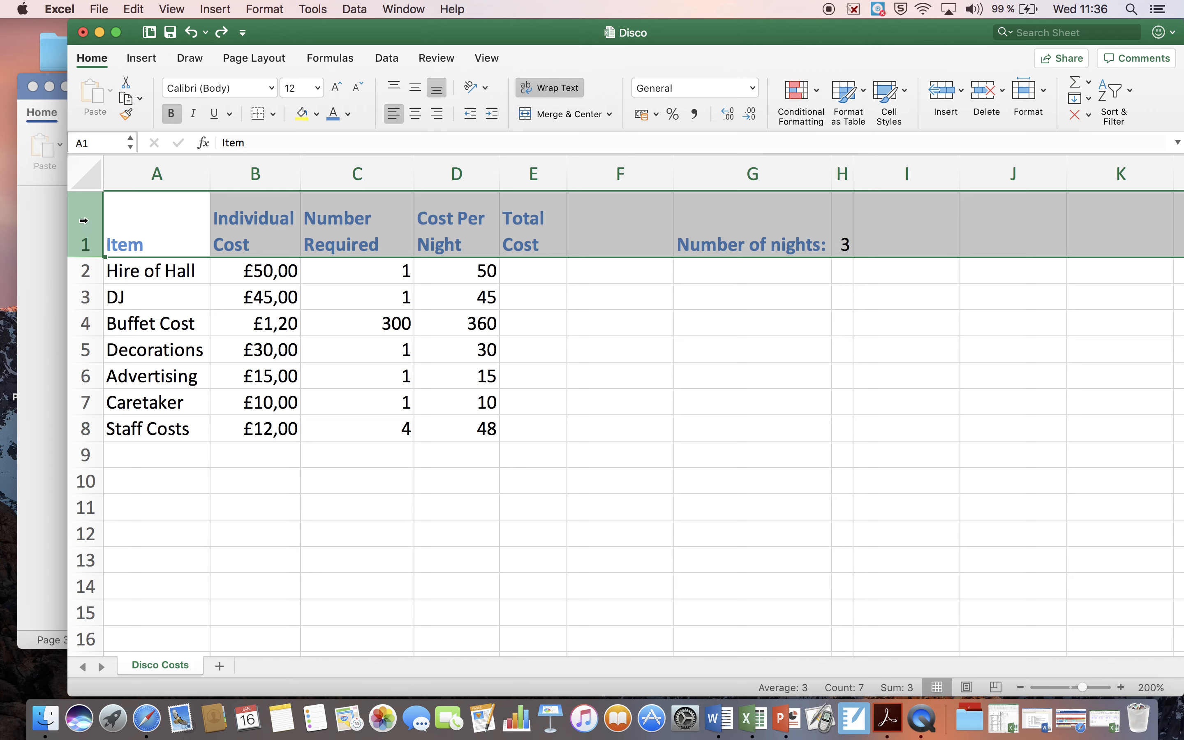
{"action": "right_click", "coordinate": [83, 221]}
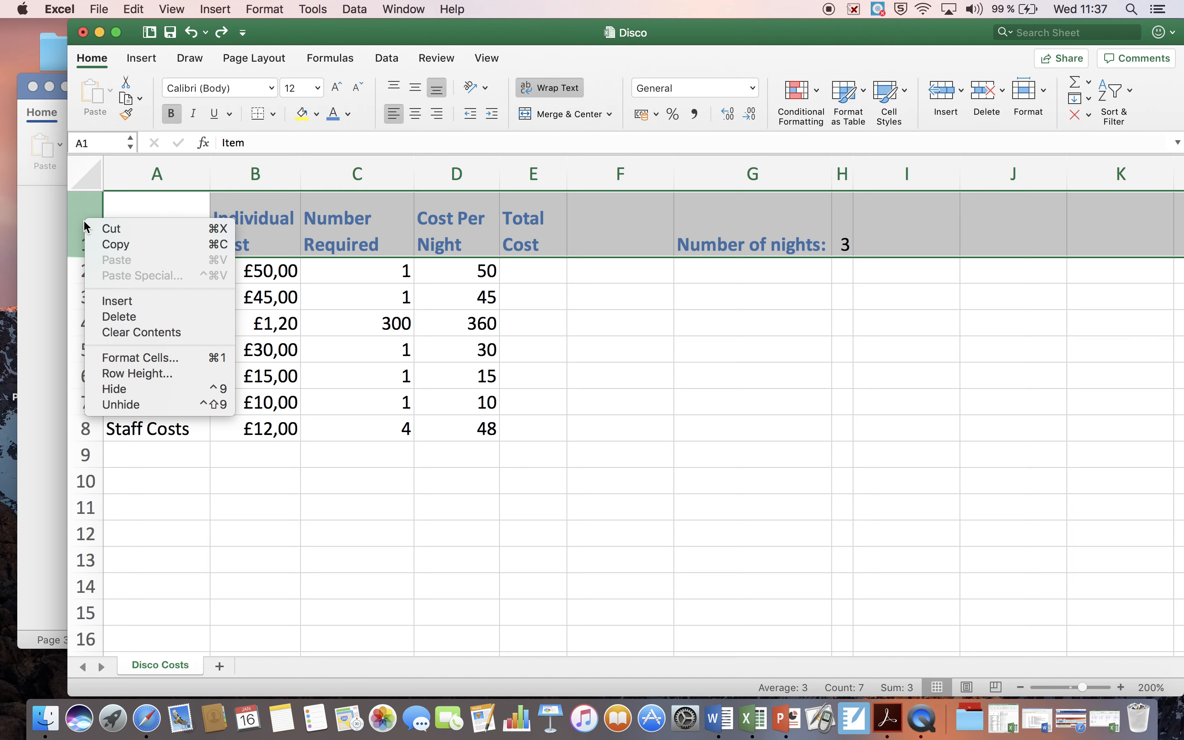
{"action": "left_click", "coordinate": [118, 302]}
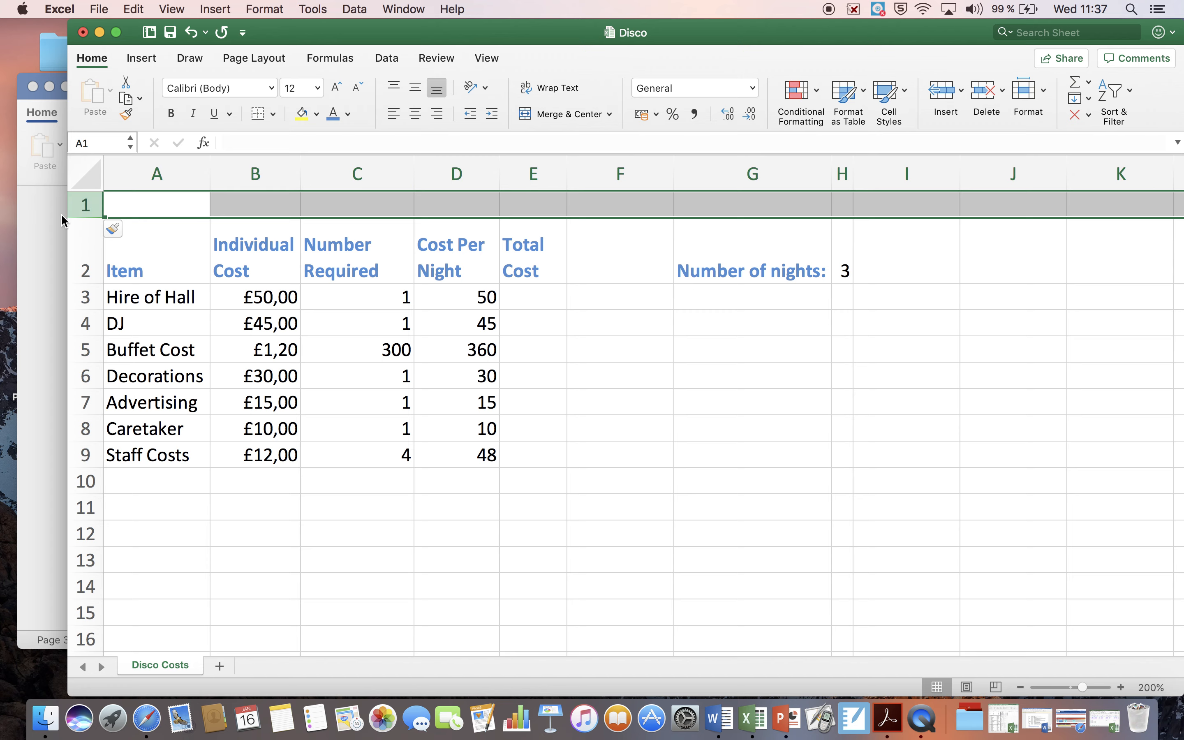
{"action": "right_click", "coordinate": [83, 205]}
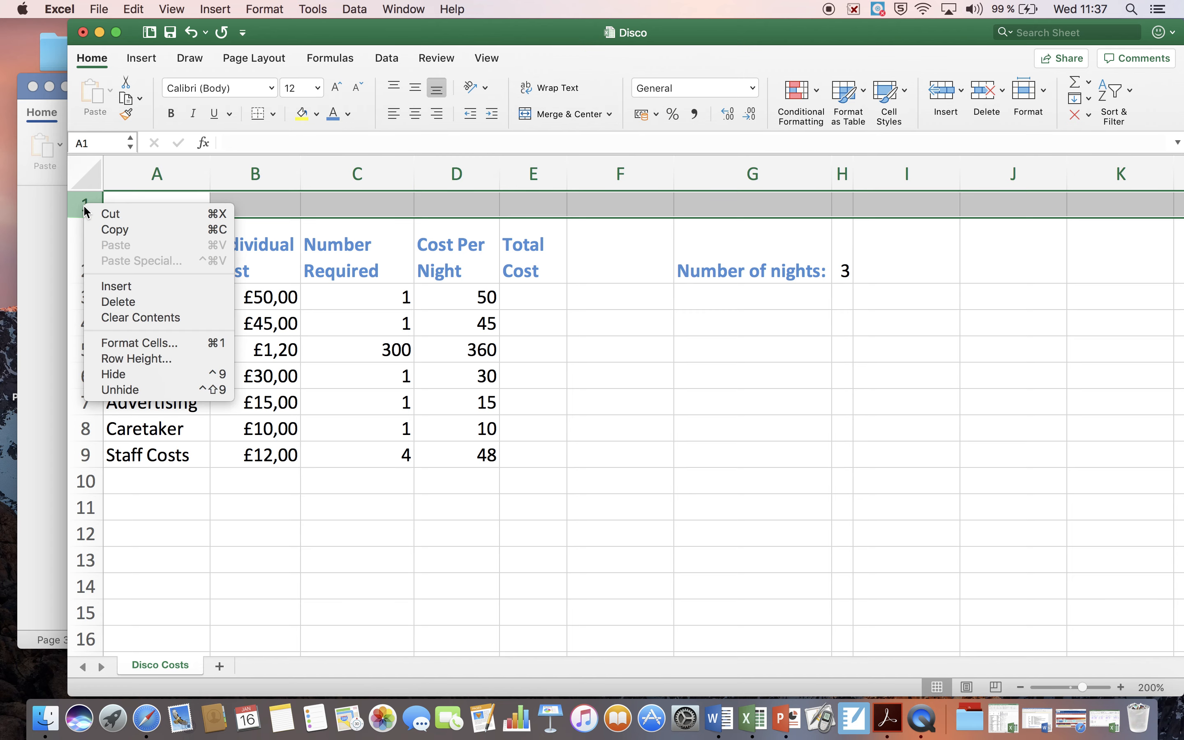
{"action": "left_click", "coordinate": [114, 286]}
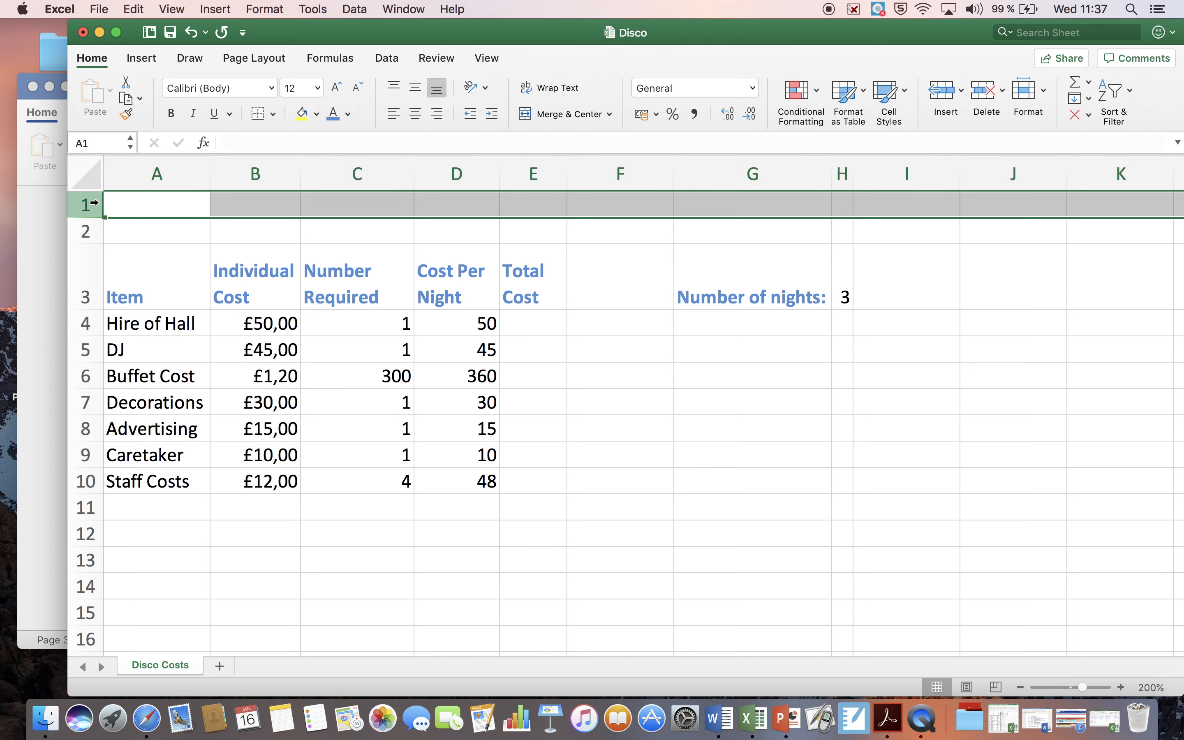
Step: Read tasks 13a and 13b in the Word document, and enter the heading "Disco Cost Sheeting" in cell A1 of the Excel sheet
{"action": "left_click", "coordinate": [39, 432]}
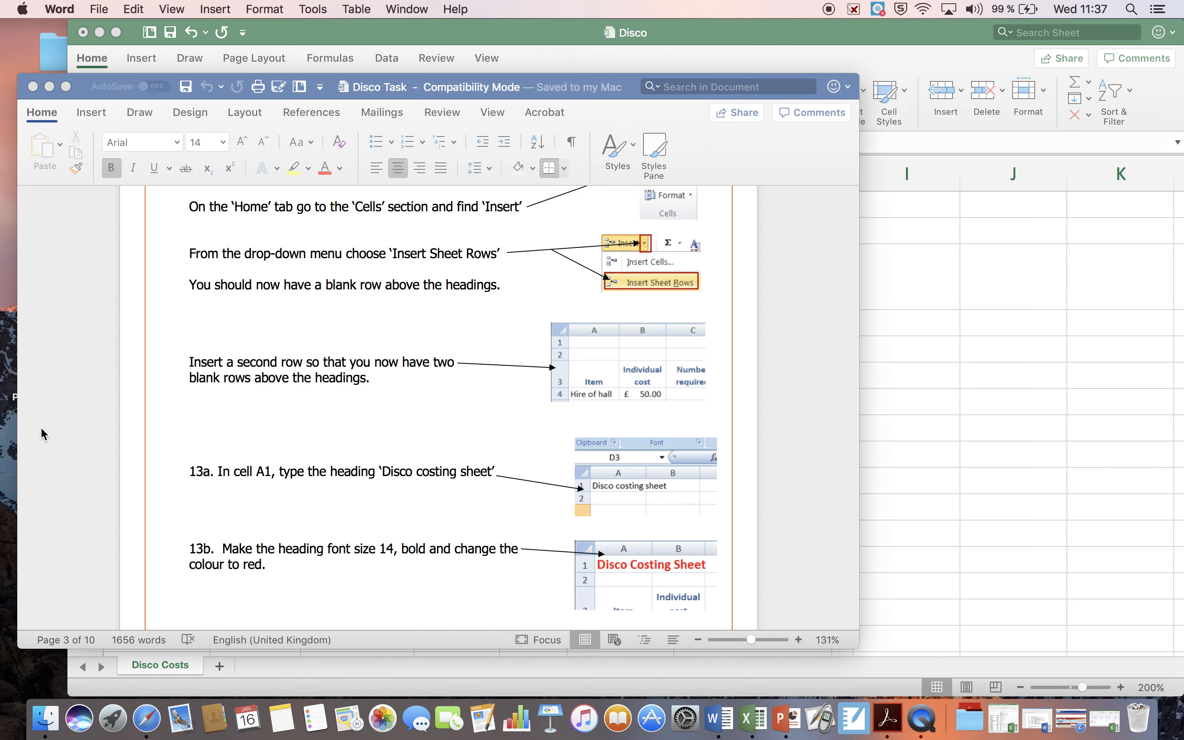
{"action": "scroll", "coordinate": [136, 468], "scroll_direction": "down", "scroll_amount": 5}
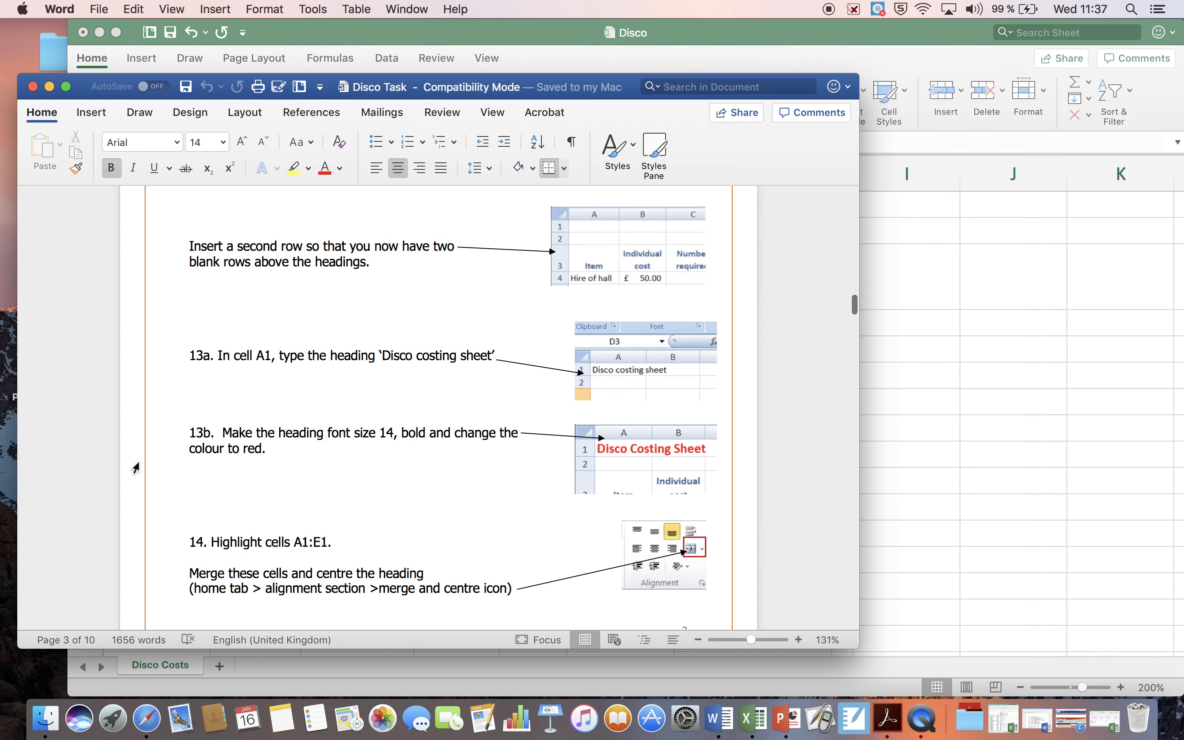
{"action": "scroll", "coordinate": [135, 468], "scroll_direction": "down", "scroll_amount": 1}
{"action": "scroll", "coordinate": [227, 384], "scroll_direction": "down", "scroll_amount": 2}
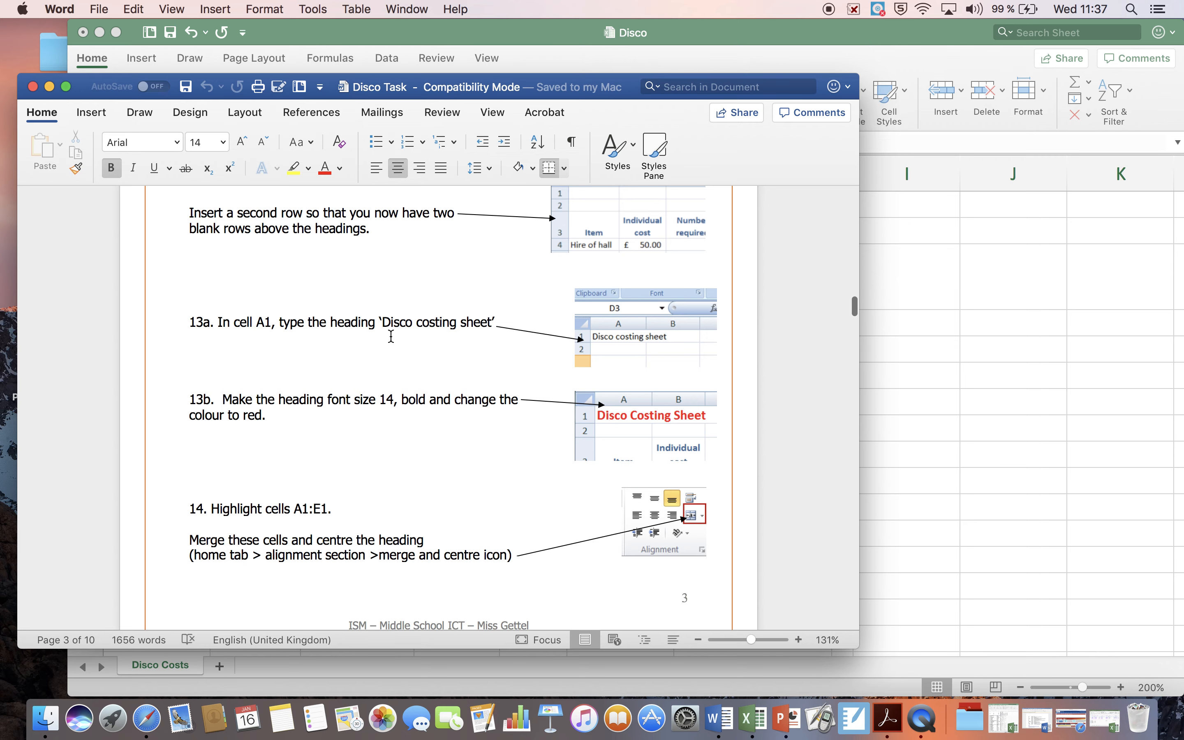
{"action": "scroll", "coordinate": [391, 337], "scroll_direction": "down", "scroll_amount": 1}
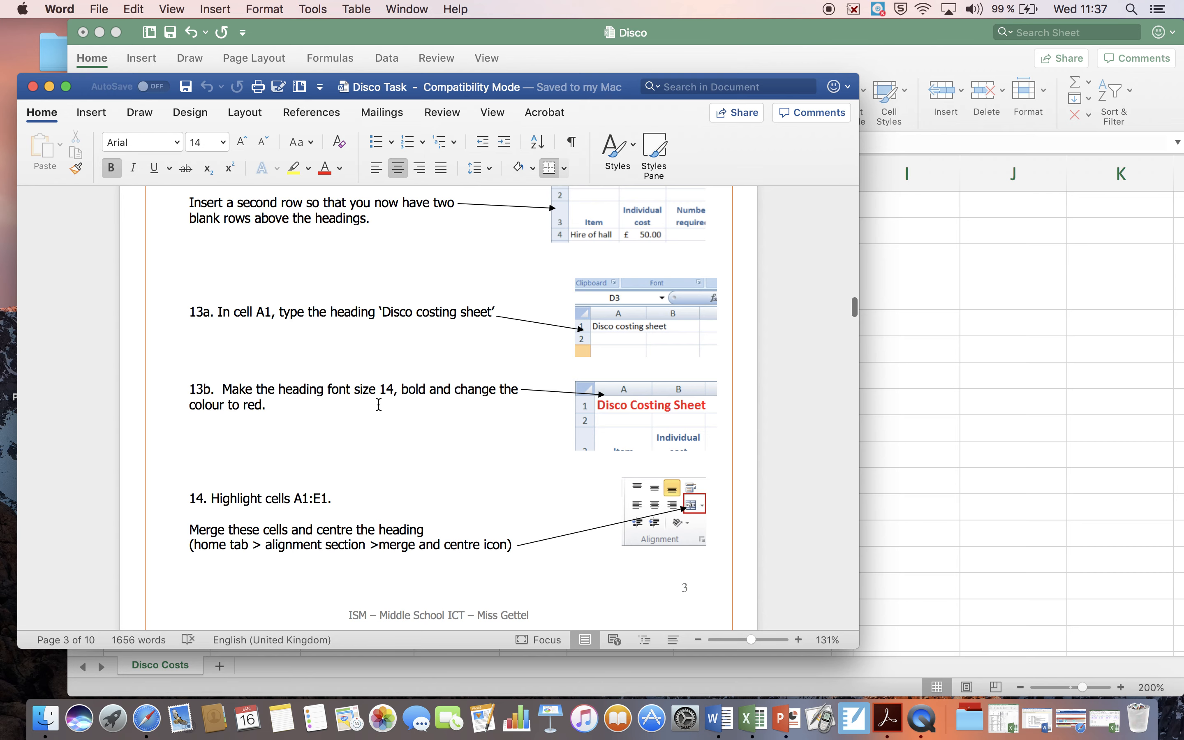
{"action": "scroll", "coordinate": [403, 406], "scroll_direction": "down", "scroll_amount": 3}
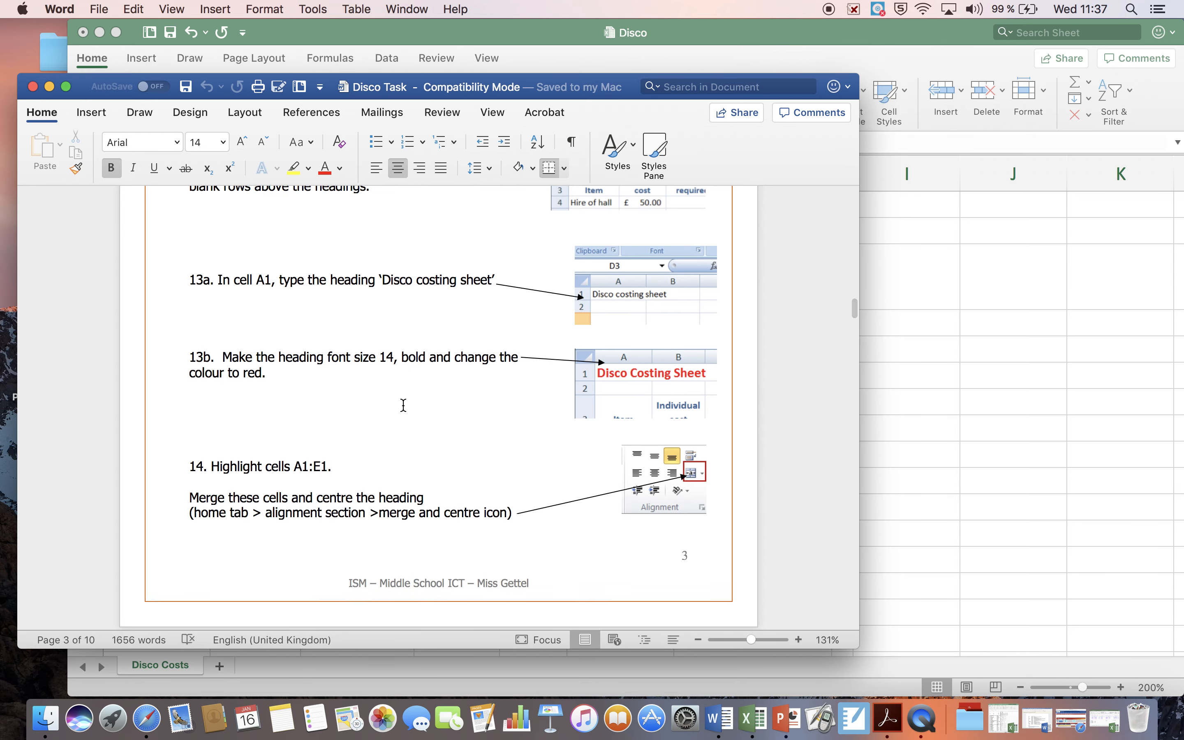
{"action": "left_click", "coordinate": [299, 46]}
{"action": "left_click", "coordinate": [163, 203]}
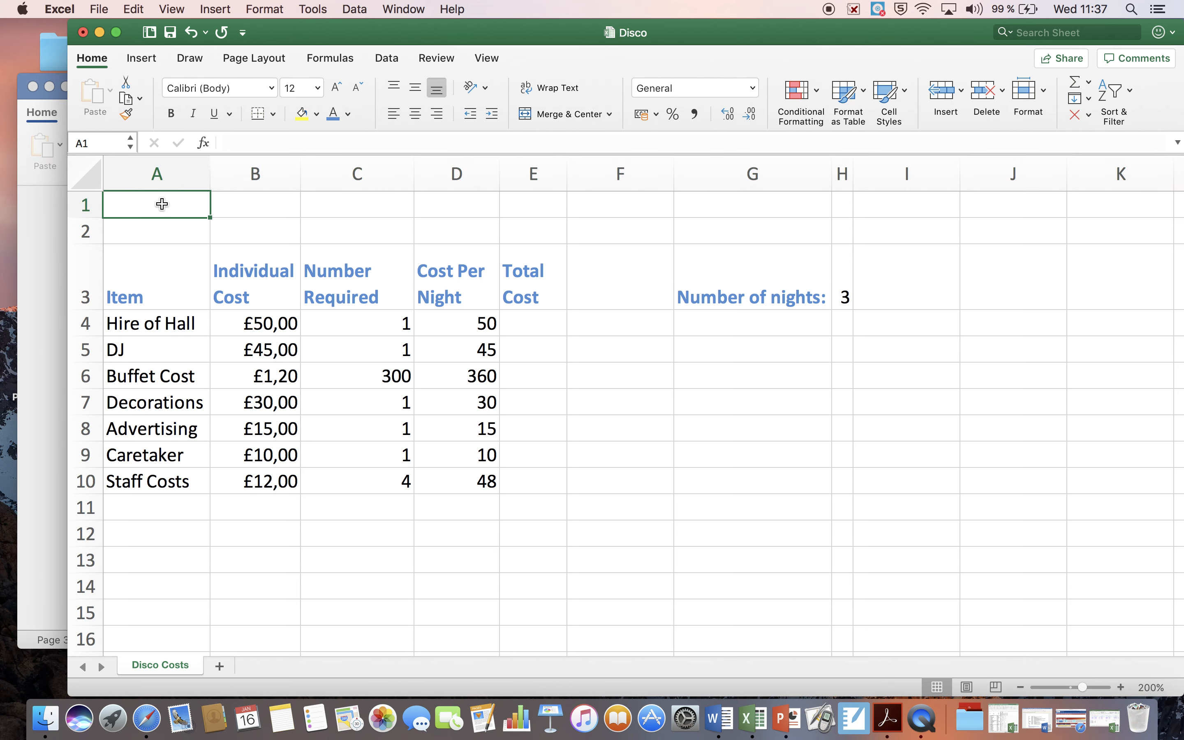
{"action": "type", "text": "Disco Cos"}
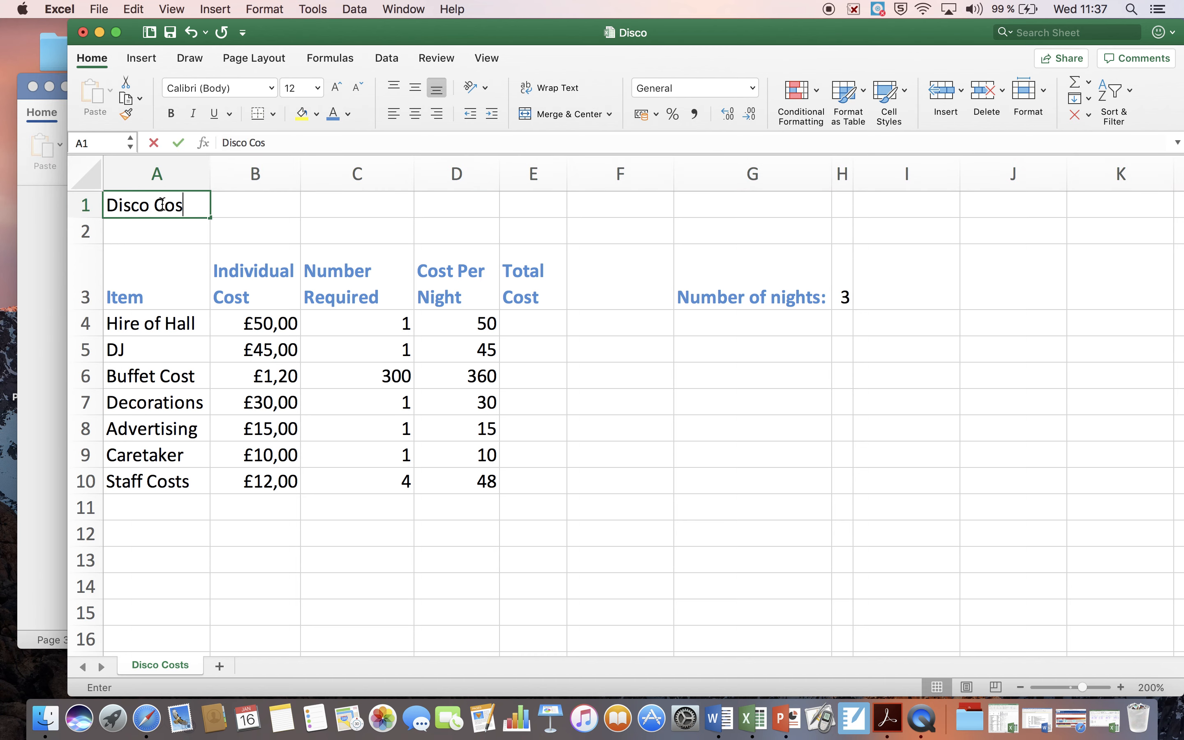
{"action": "type", "text": "t Sheet"}
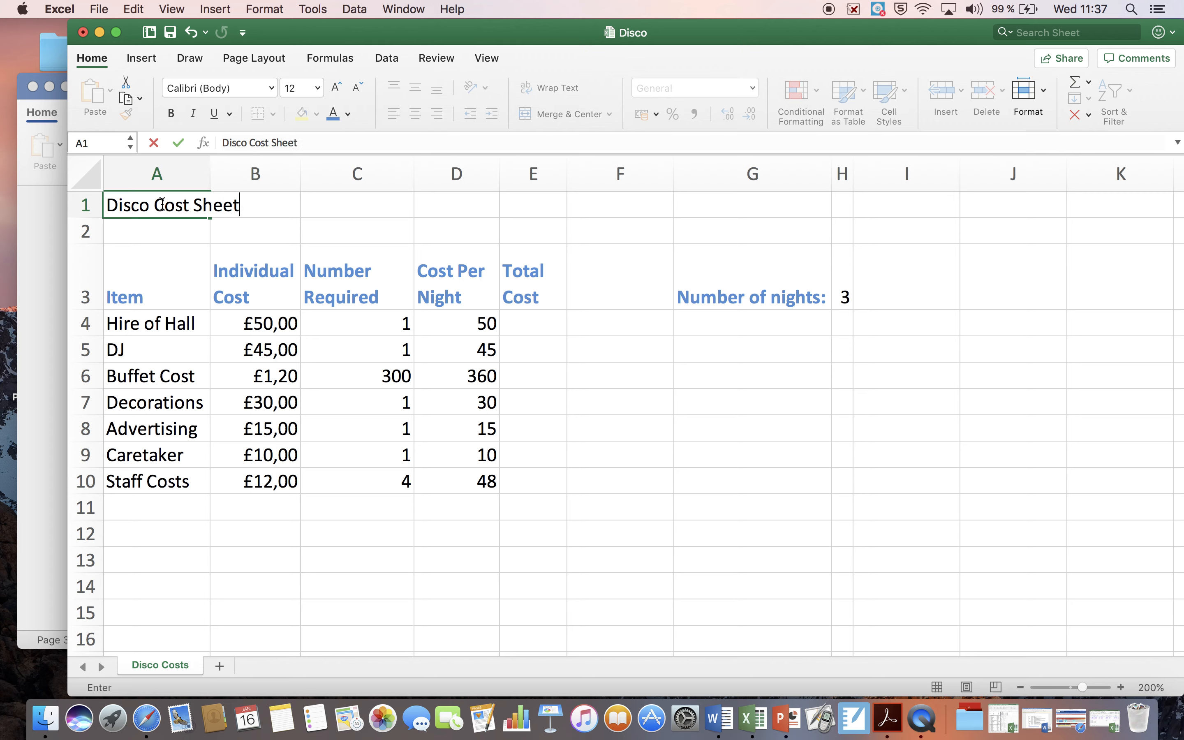
{"action": "type", "text": "ing"}
Step: Make the heading text in cell A1 bold and colour it red
{"action": "left_click", "coordinate": [131, 205]}
{"action": "left_click_drag", "start_coordinate": [105, 204], "coordinate": [266, 207]}
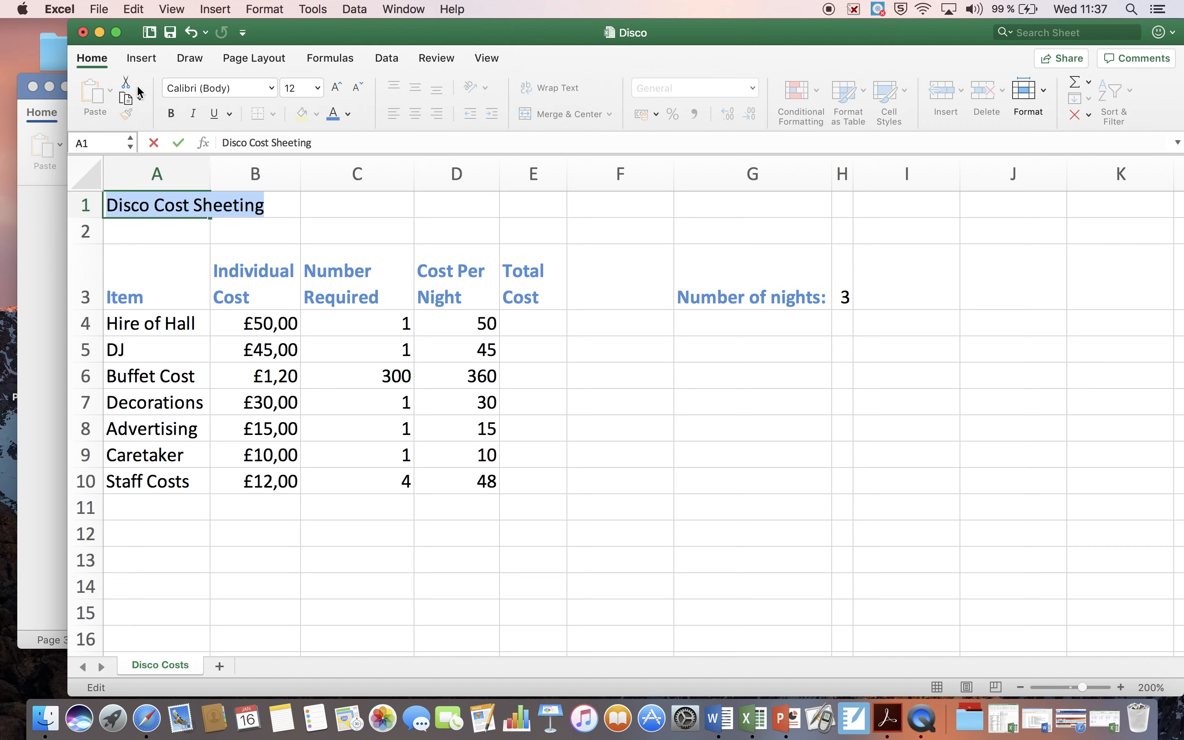
{"action": "left_click", "coordinate": [172, 113]}
{"action": "left_click", "coordinate": [348, 115]}
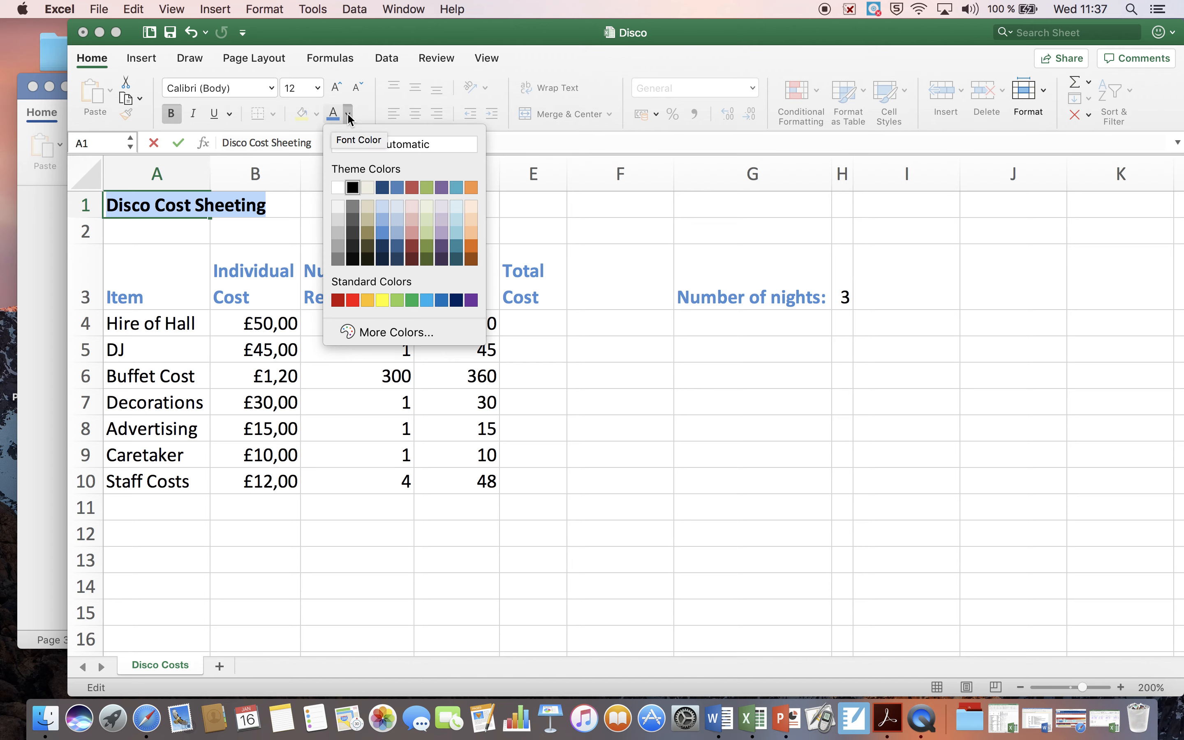
{"action": "left_click", "coordinate": [347, 117]}
{"action": "left_click", "coordinate": [348, 117]}
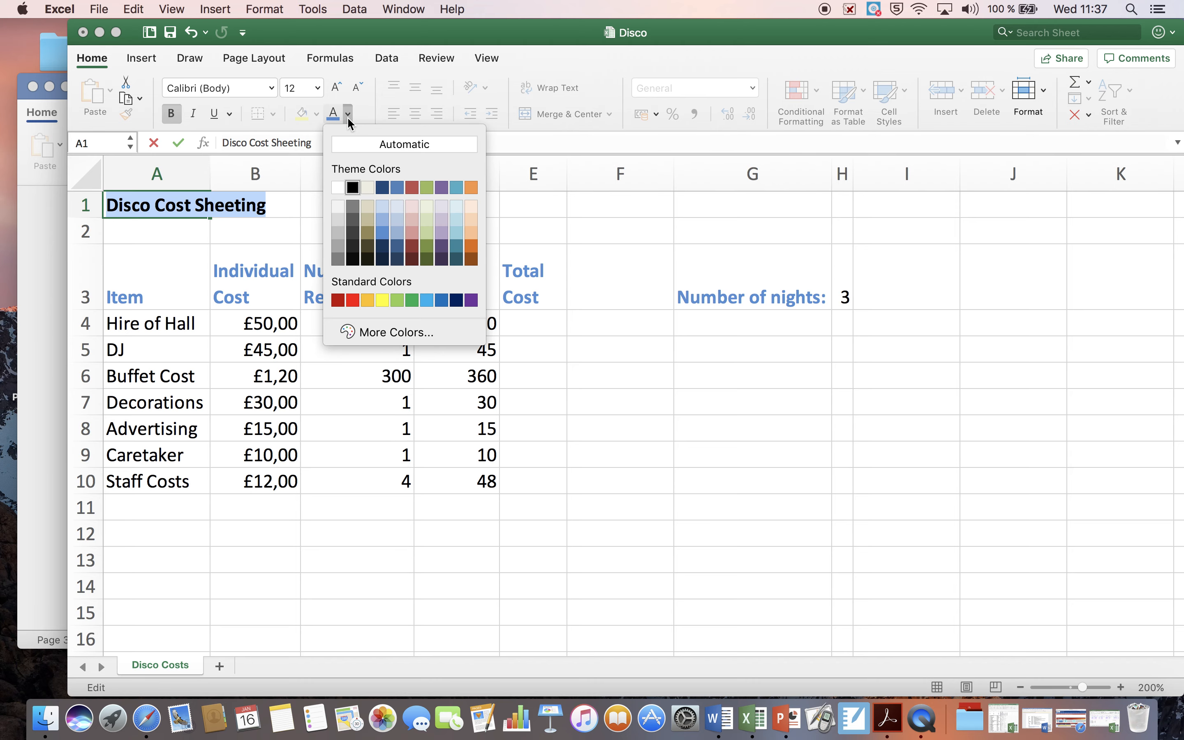
{"action": "left_click", "coordinate": [354, 300]}
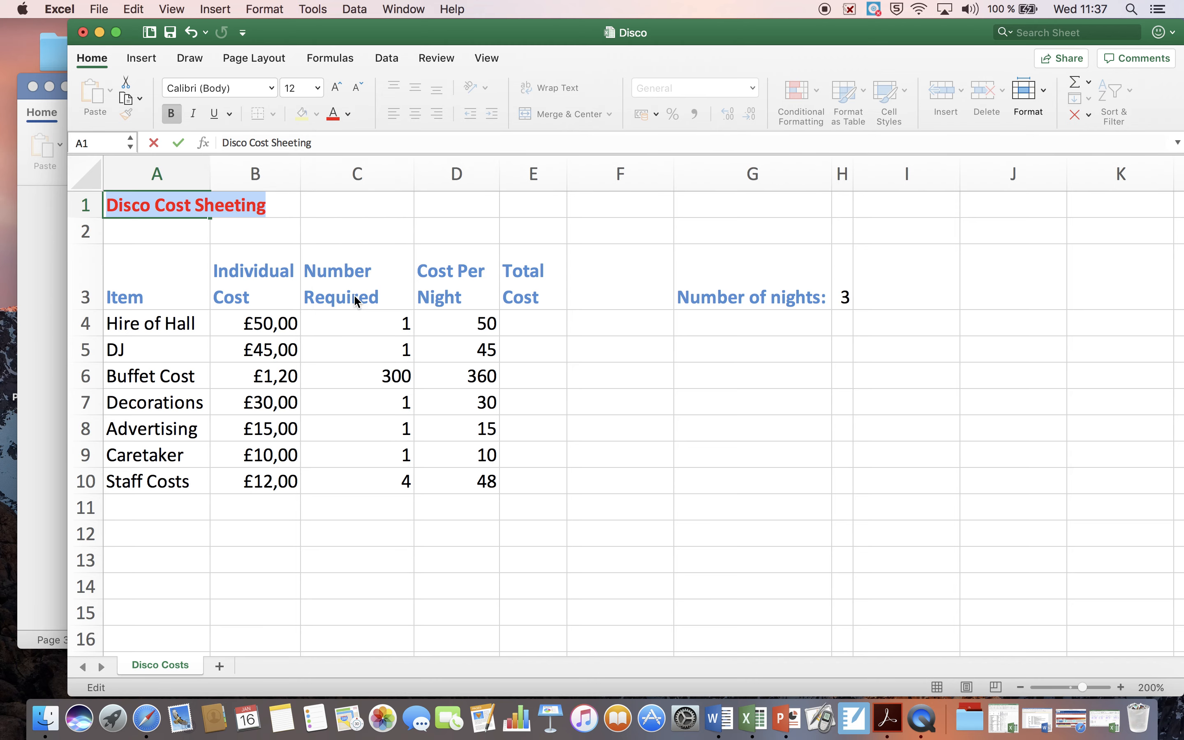
Step: Switch to the Disco Task document in Word and read task 14 on merging cells and centring the heading
{"action": "left_click", "coordinate": [34, 342]}
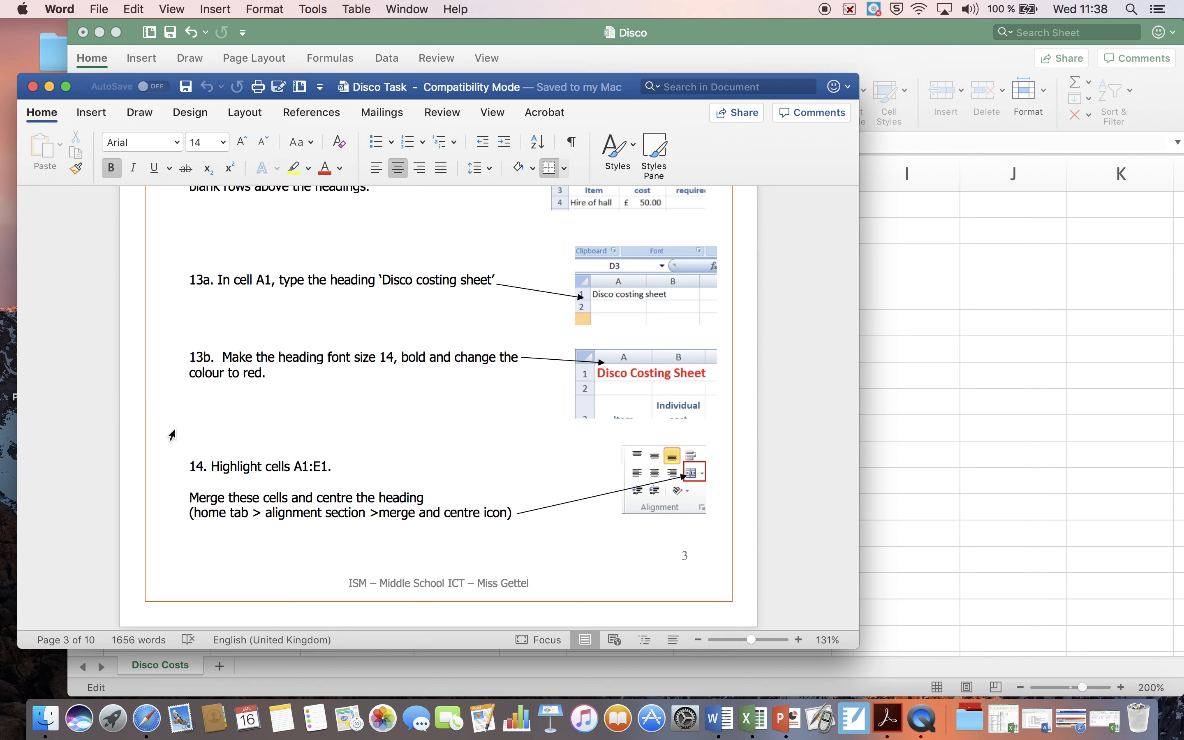
{"action": "scroll", "coordinate": [233, 464], "scroll_direction": "down", "scroll_amount": 5}
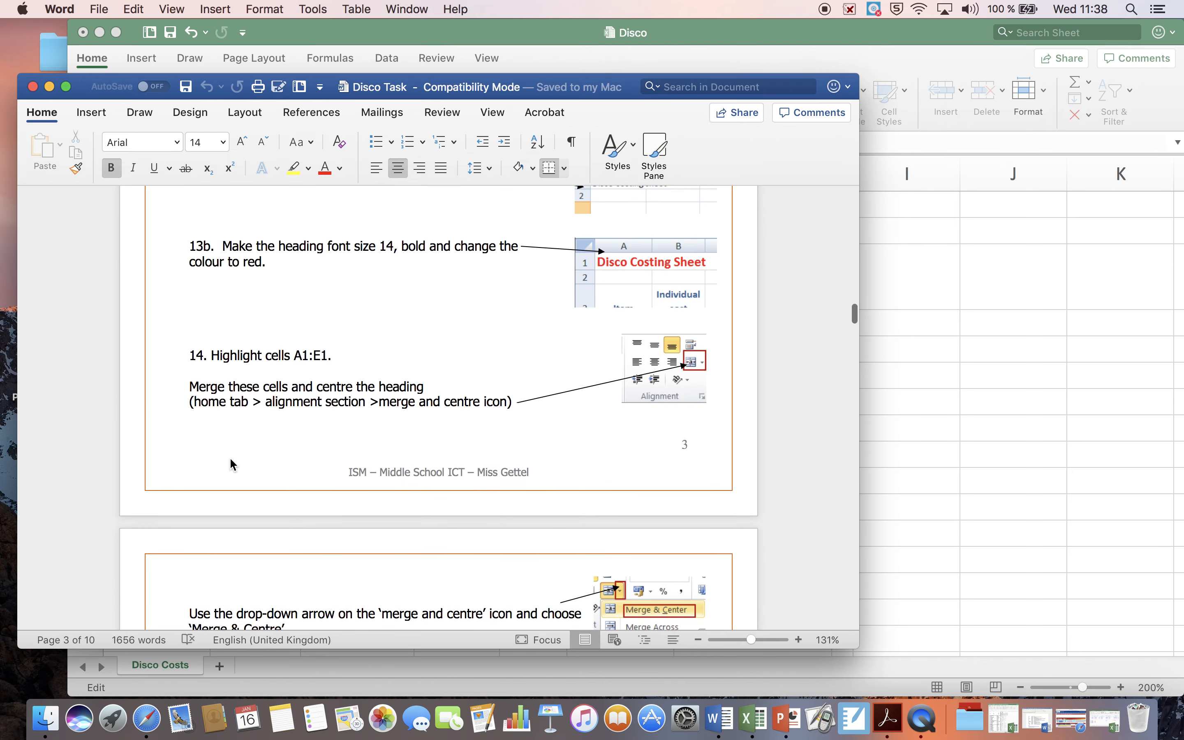
{"action": "scroll", "coordinate": [232, 464], "scroll_direction": "down", "scroll_amount": 2}
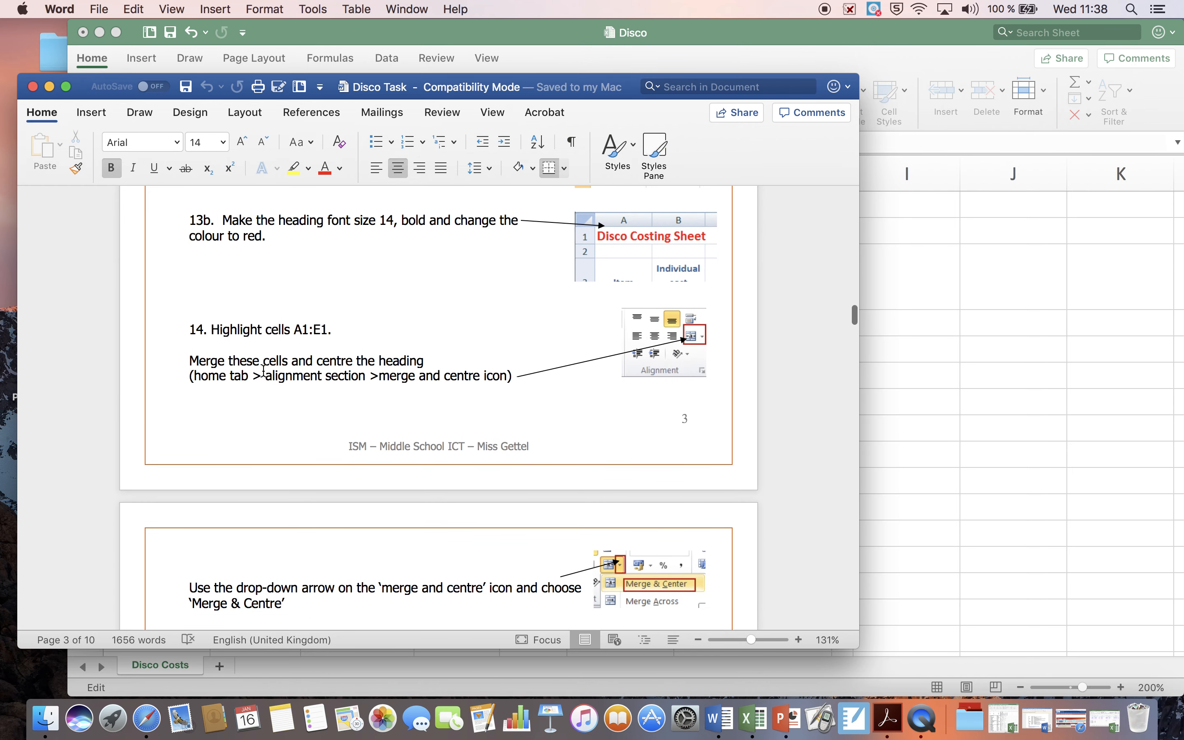
{"action": "scroll", "coordinate": [263, 363], "scroll_direction": "down", "scroll_amount": 6}
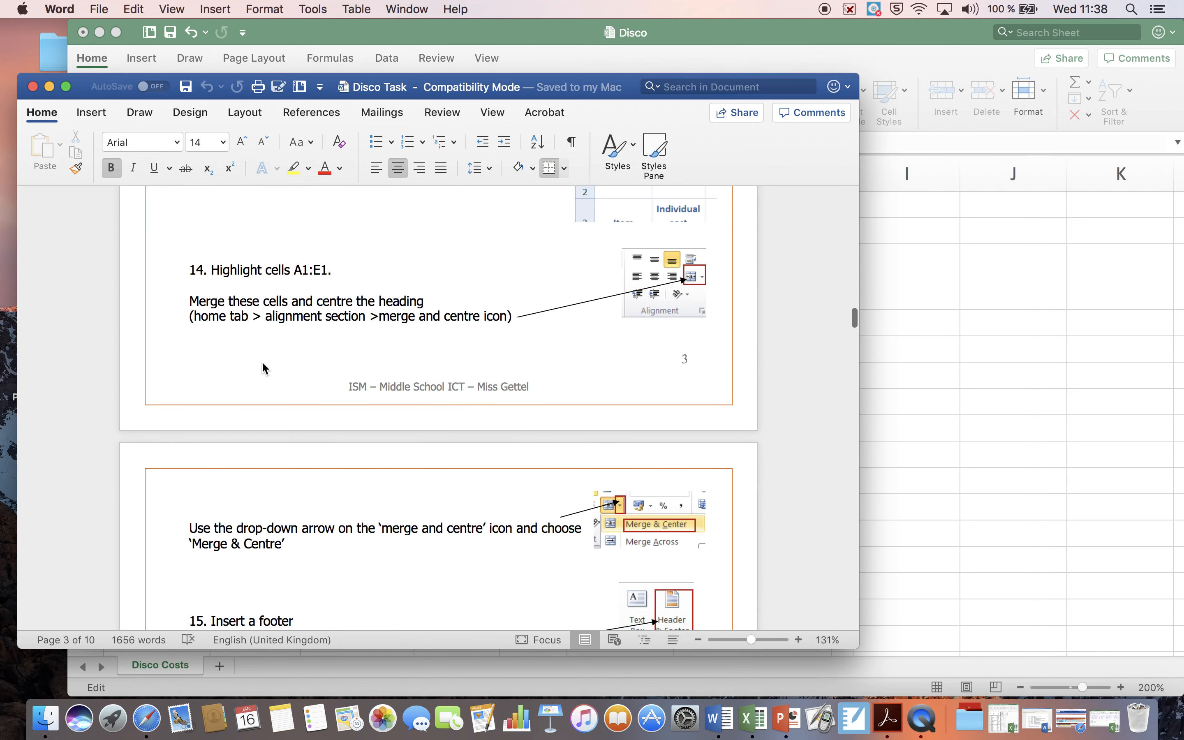
{"action": "scroll", "coordinate": [263, 367], "scroll_direction": "down", "scroll_amount": 2}
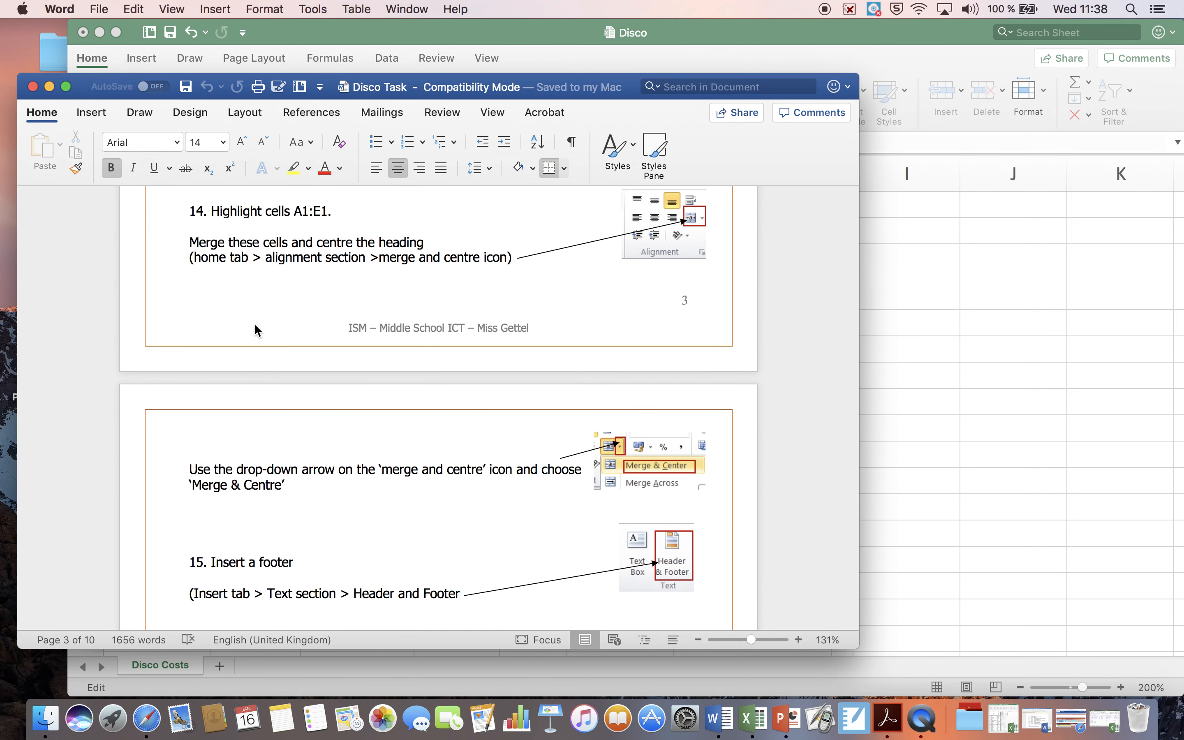
{"action": "scroll", "coordinate": [254, 323], "scroll_direction": "down", "scroll_amount": 6}
{"action": "scroll", "coordinate": [255, 323], "scroll_direction": "up", "scroll_amount": 12}
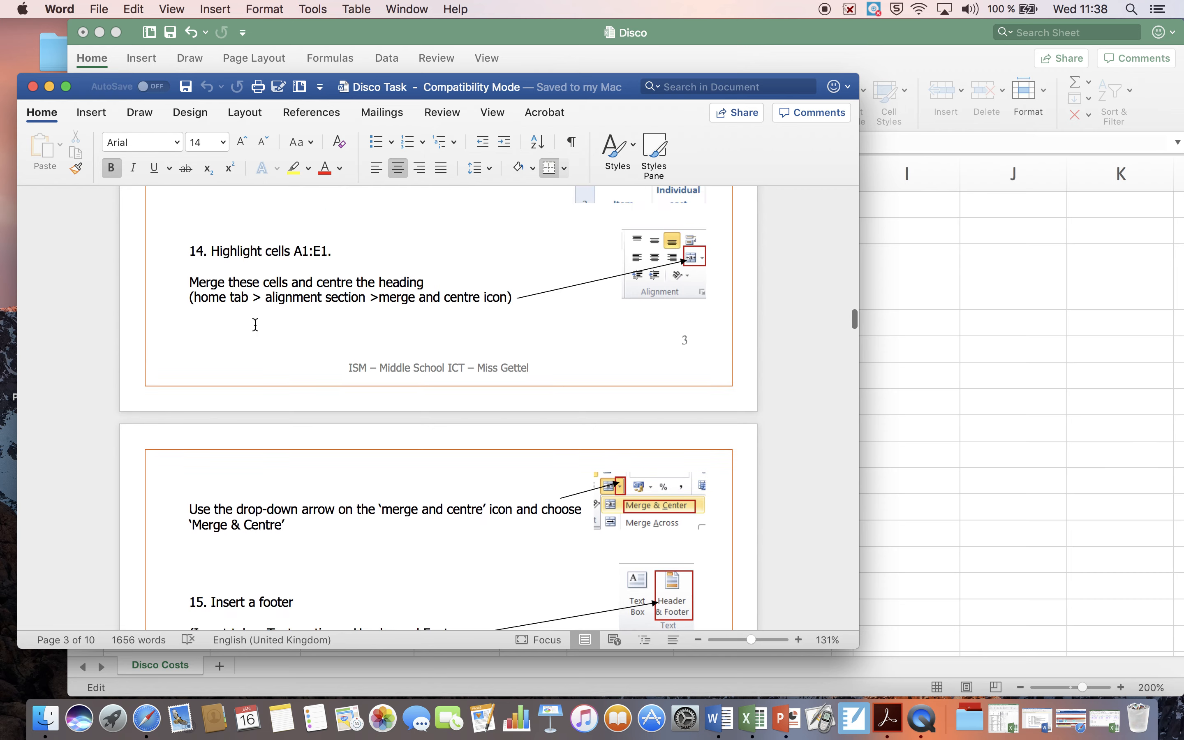
Step: Switch to the Disco workbook in Excel, and merge and centre the heading across cells A1:E1
{"action": "left_click", "coordinate": [355, 32]}
{"action": "left_click", "coordinate": [150, 204]}
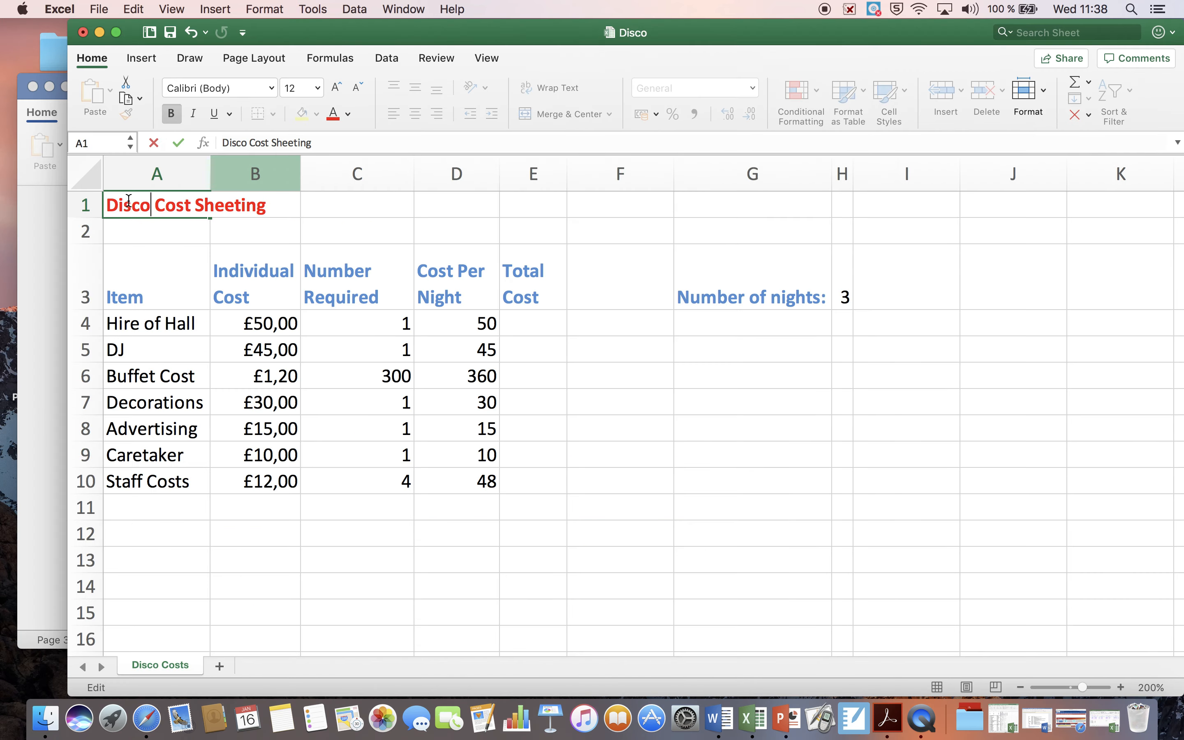
{"action": "left_click_drag", "start_coordinate": [106, 203], "coordinate": [286, 201]}
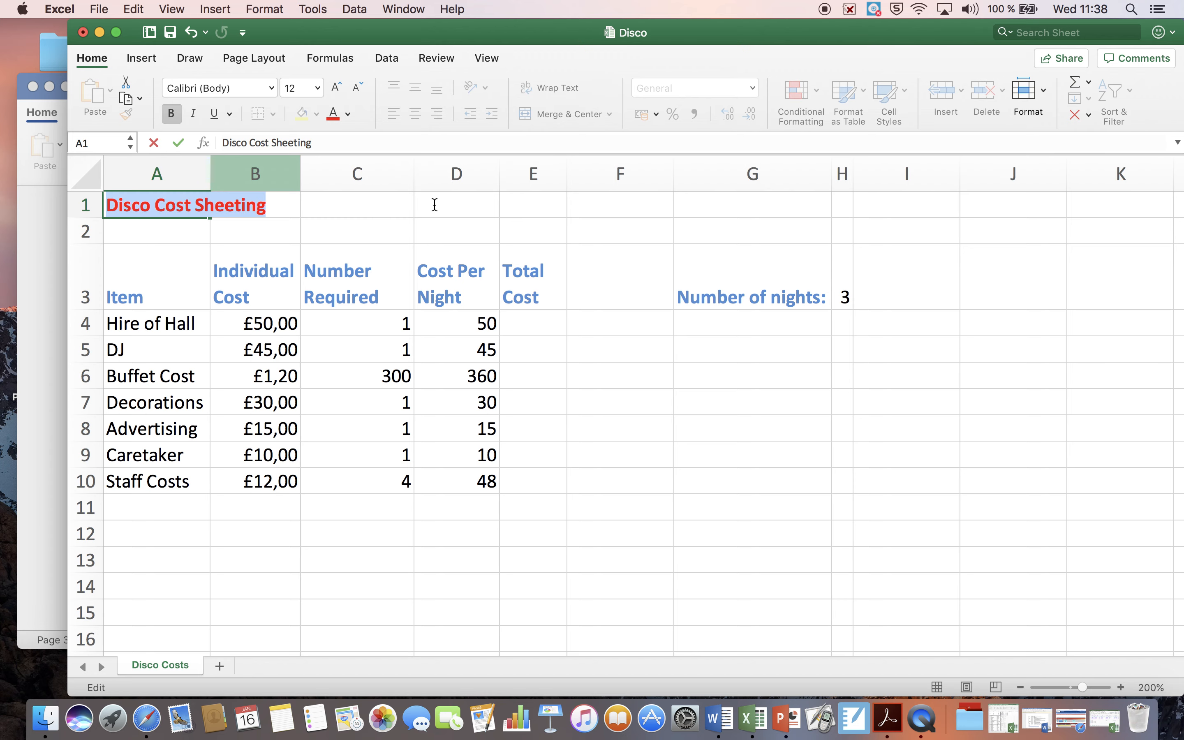
{"action": "left_click", "coordinate": [51, 301]}
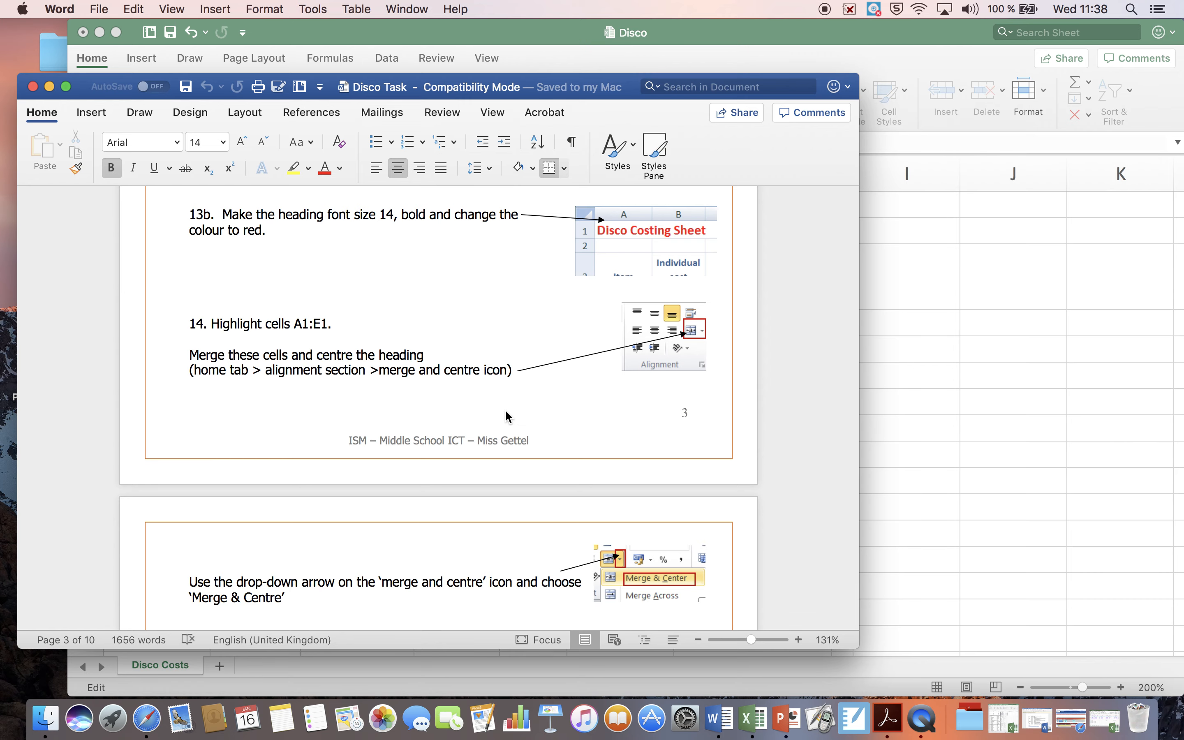
{"action": "left_click", "coordinate": [959, 338]}
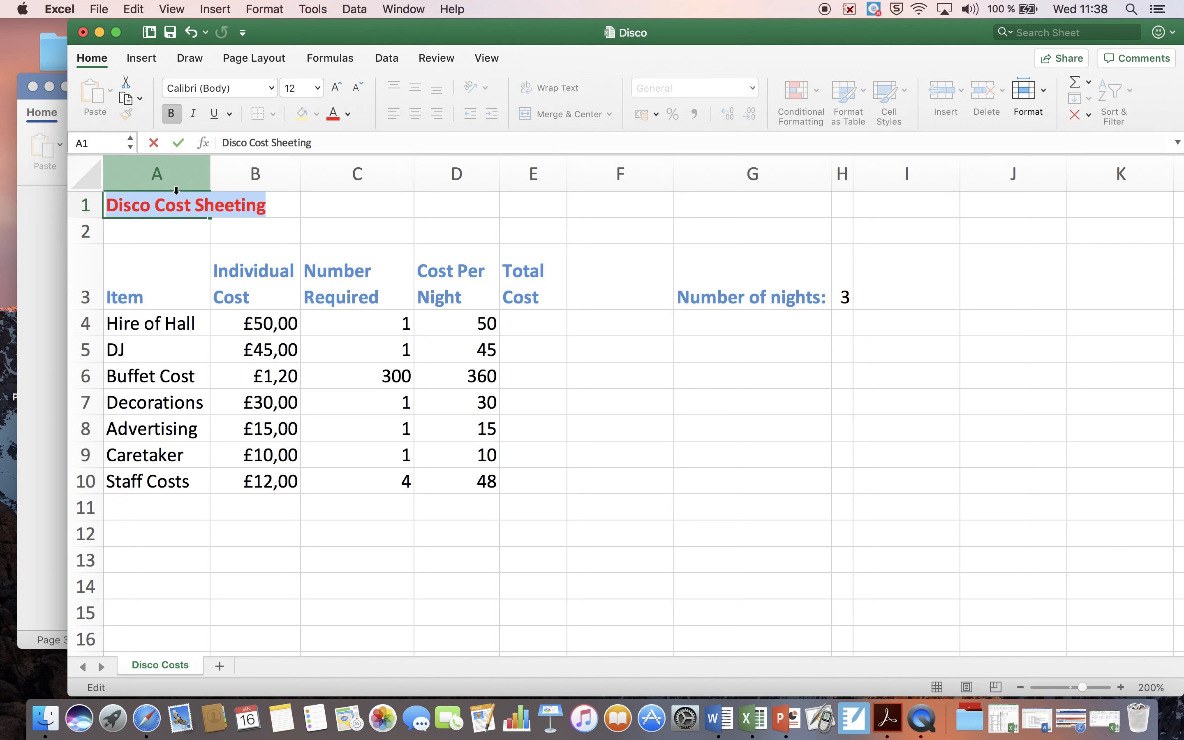
{"action": "left_click", "coordinate": [173, 175]}
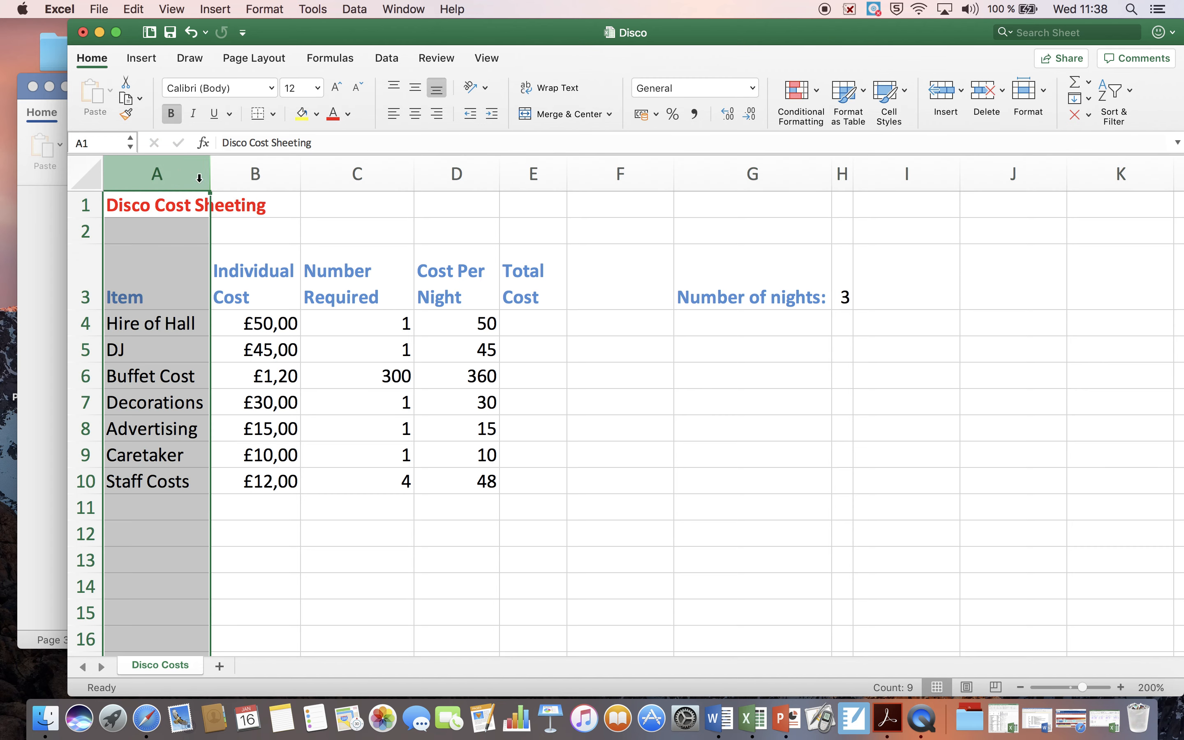
{"action": "left_click", "coordinate": [260, 199]}
{"action": "left_click", "coordinate": [544, 199]}
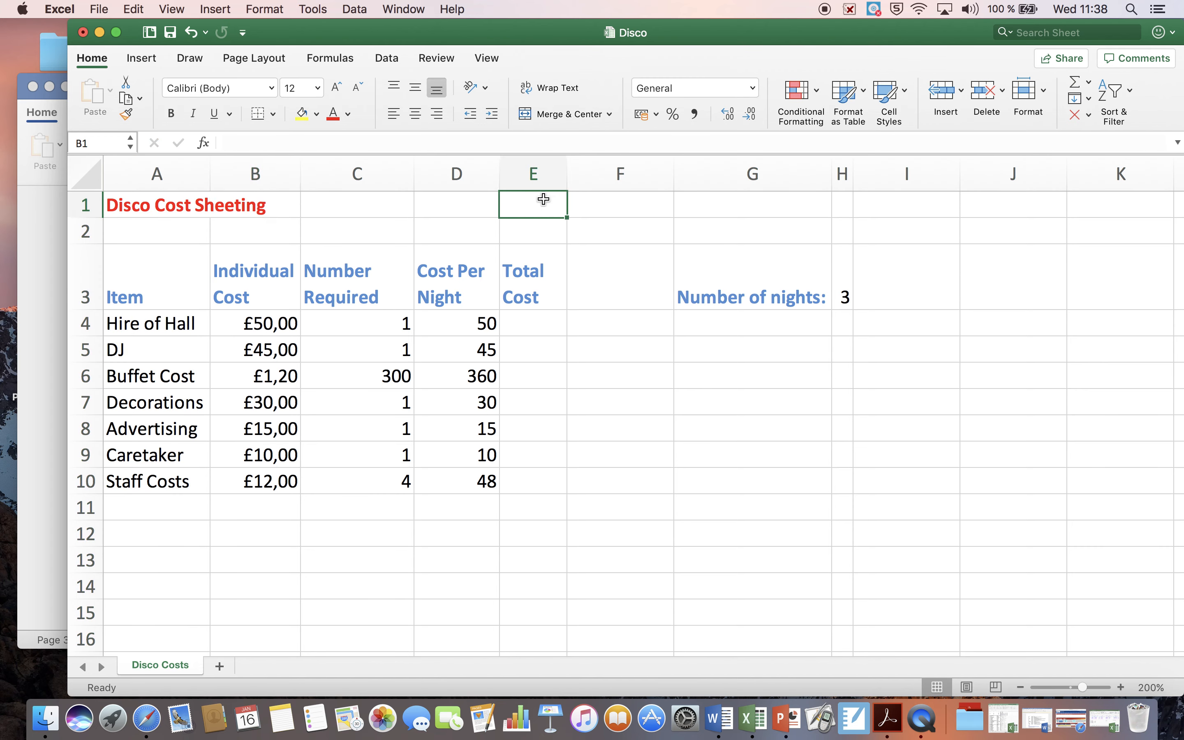
{"action": "left_click_drag", "start_coordinate": [544, 200], "coordinate": [372, 203]}
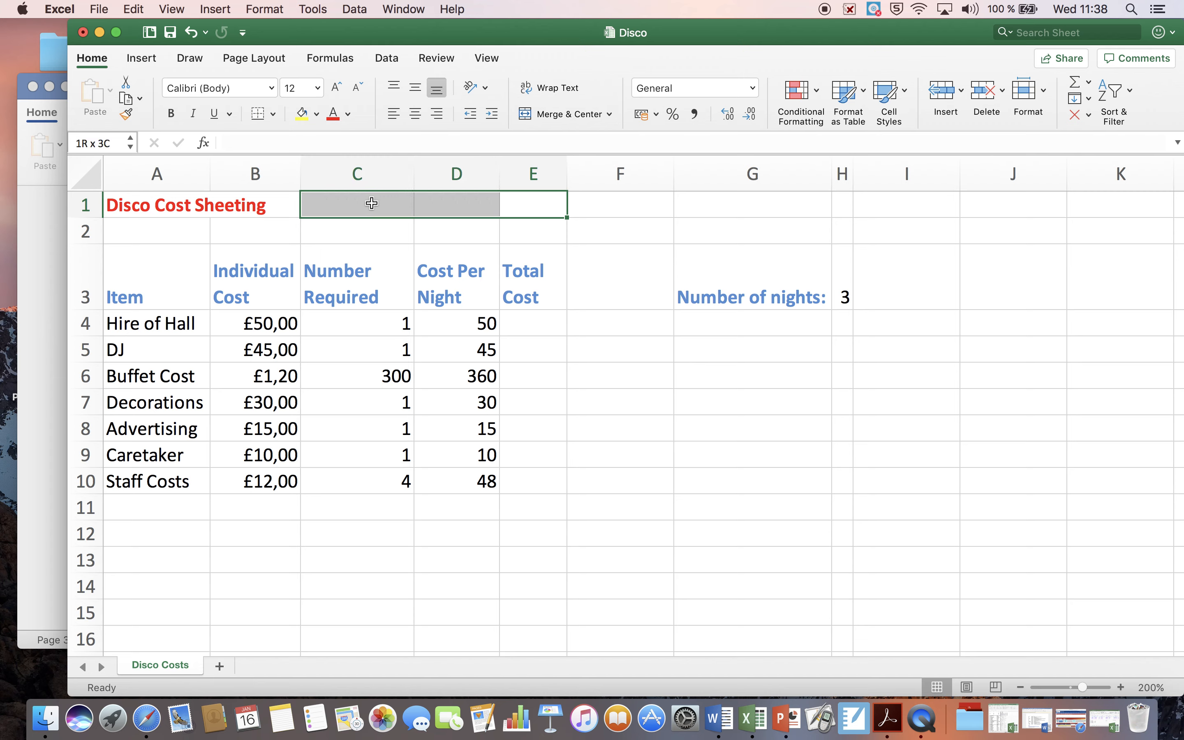
{"action": "left_click_drag", "start_coordinate": [372, 203], "coordinate": [180, 208]}
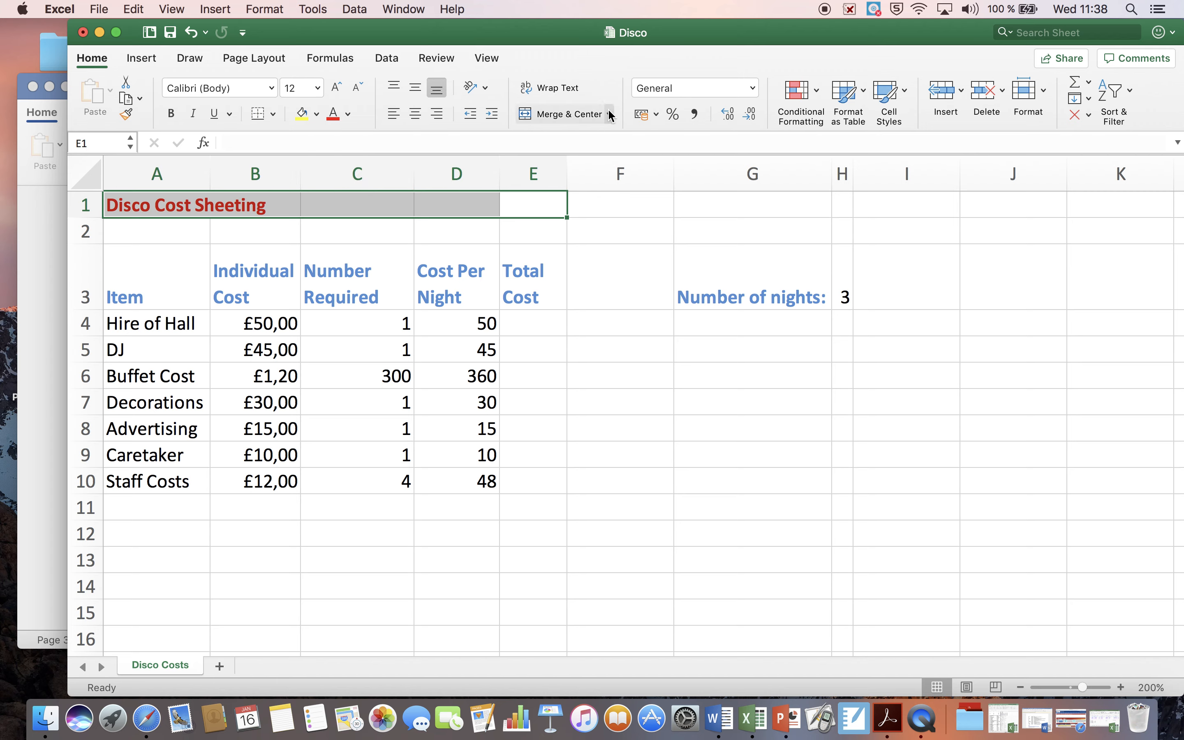
{"action": "left_click", "coordinate": [561, 116]}
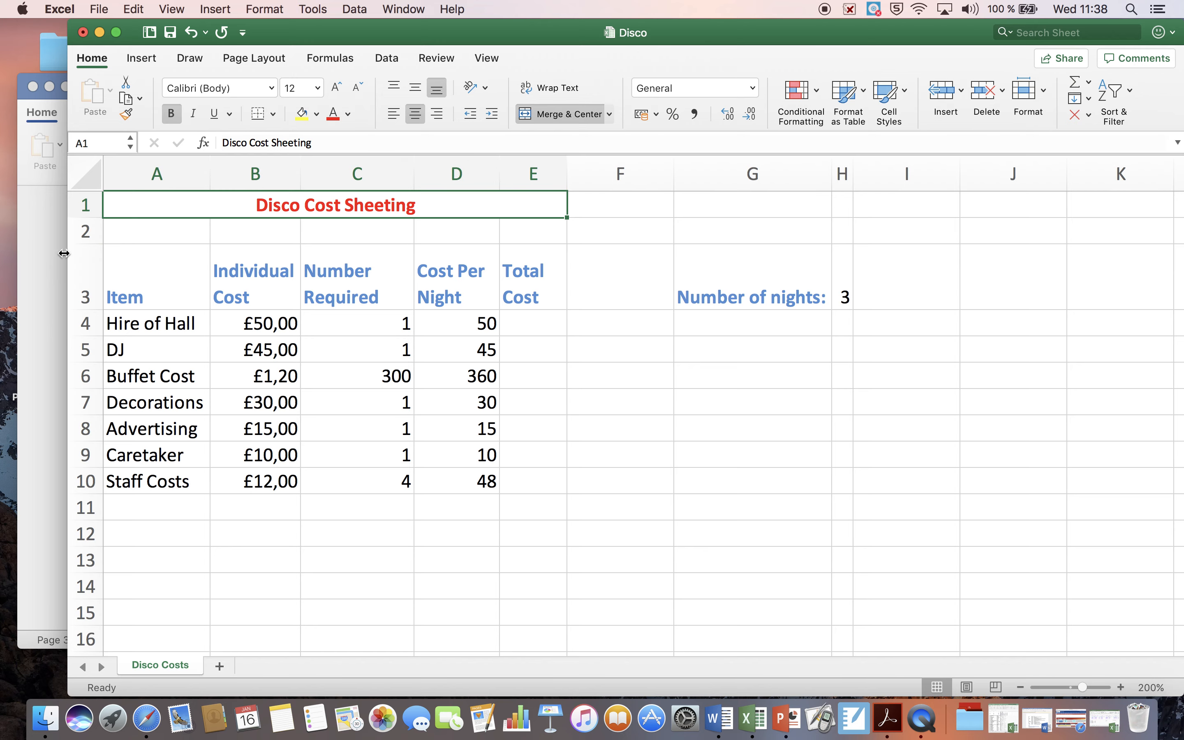
Step: Check task 13b in the Word document, and set the merged heading's font size to 14 in the Excel sheet
{"action": "left_click", "coordinate": [49, 257]}
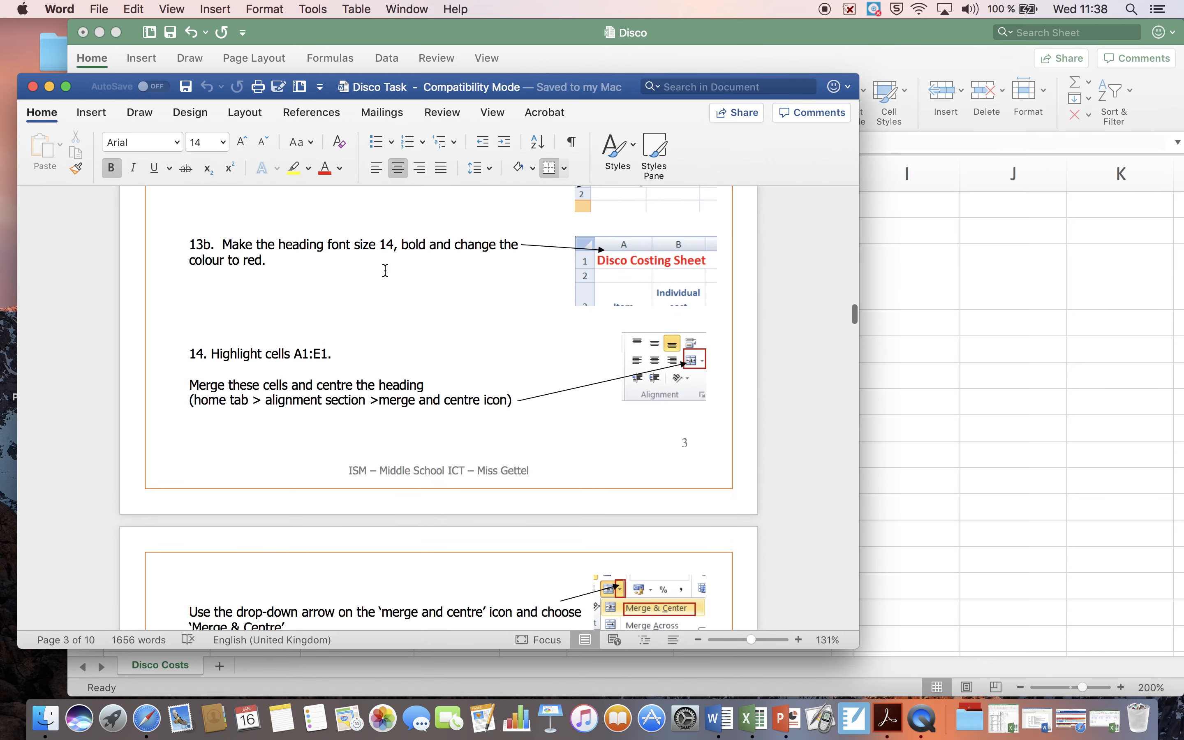
{"action": "left_click", "coordinate": [425, 33]}
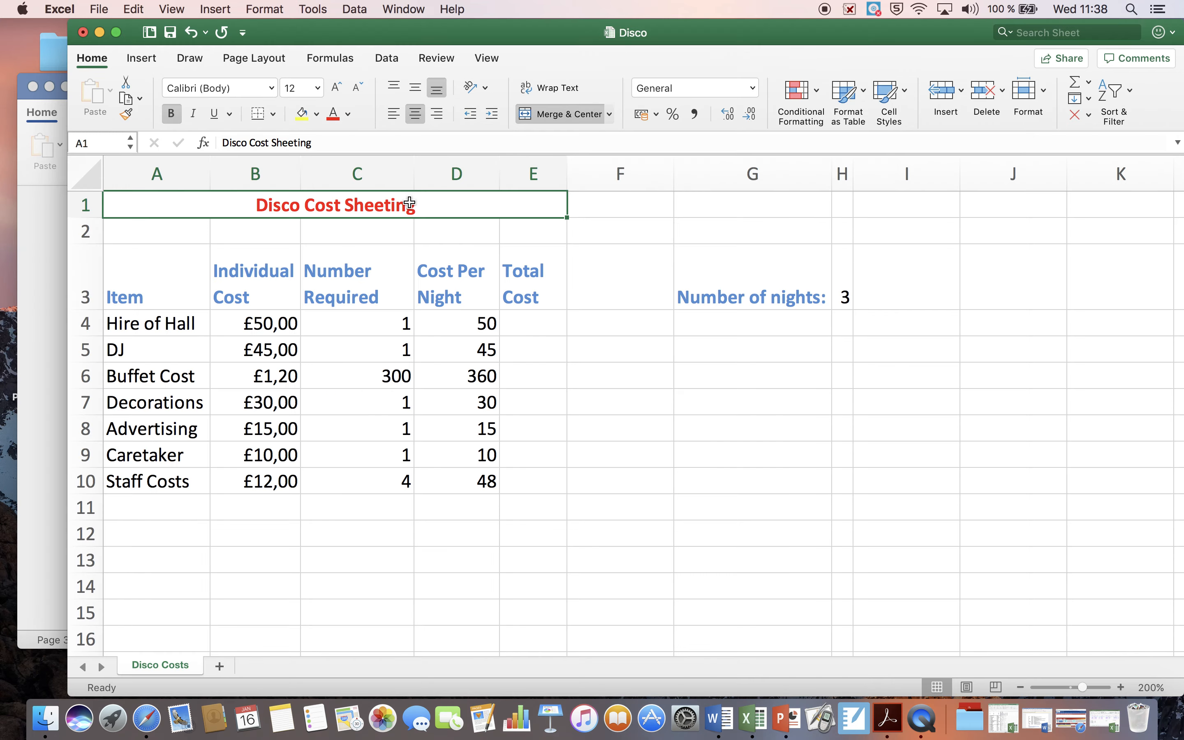
{"action": "double_click", "coordinate": [428, 205]}
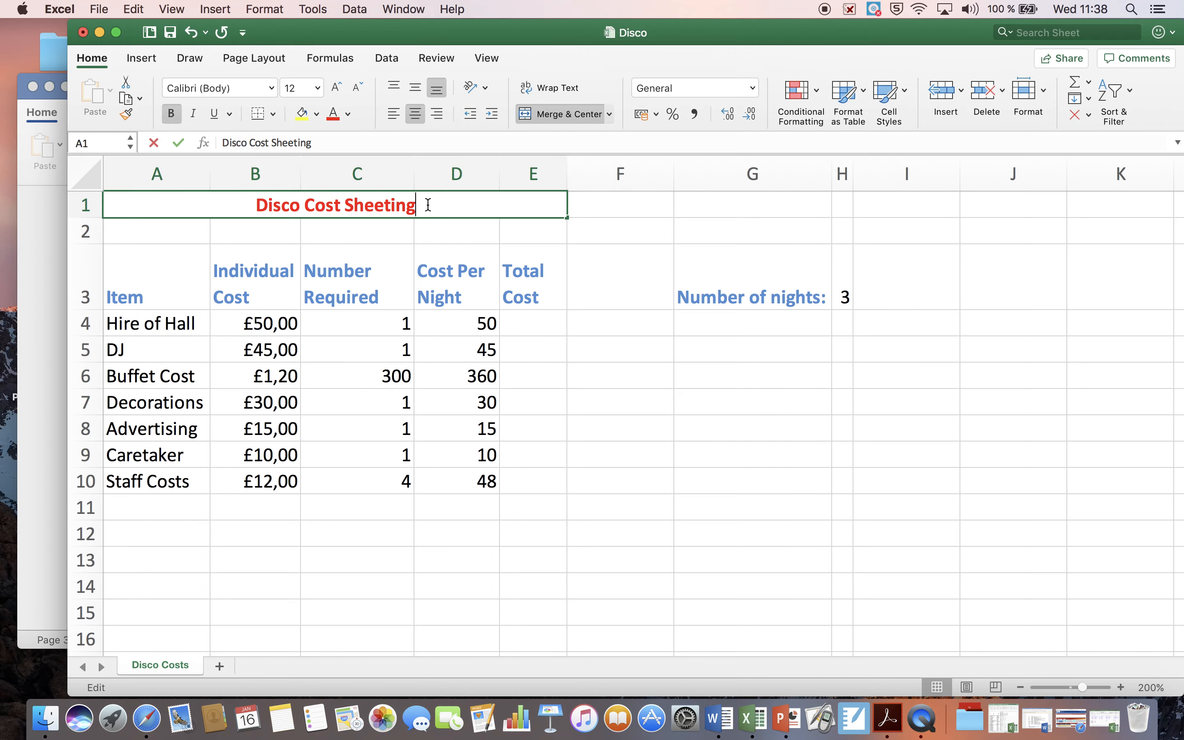
{"action": "left_click_drag", "start_coordinate": [427, 205], "coordinate": [258, 198]}
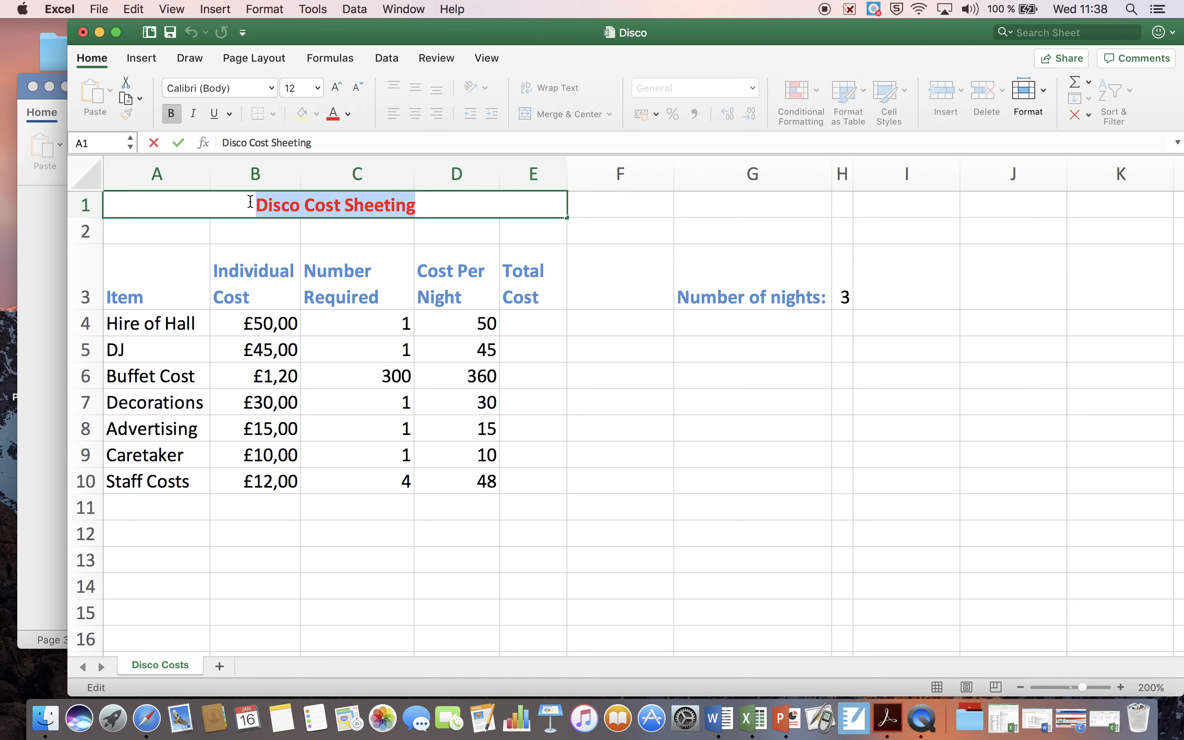
{"action": "left_click", "coordinate": [319, 89]}
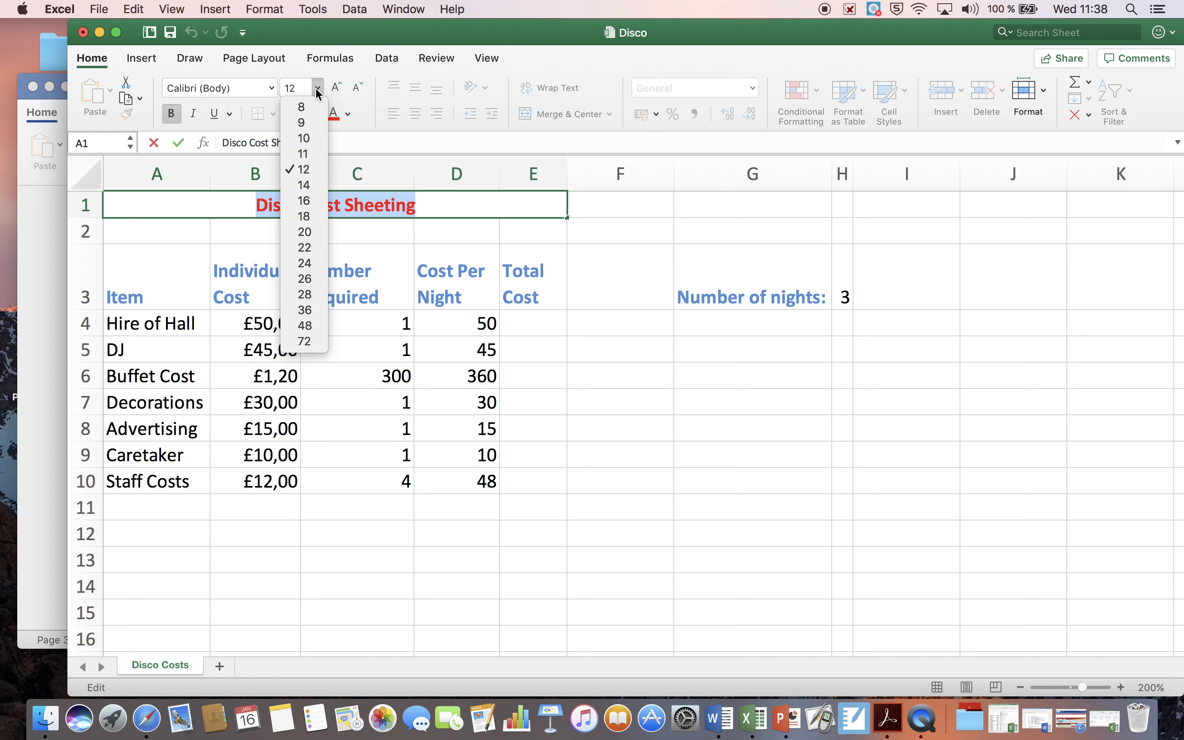
{"action": "left_click", "coordinate": [303, 185]}
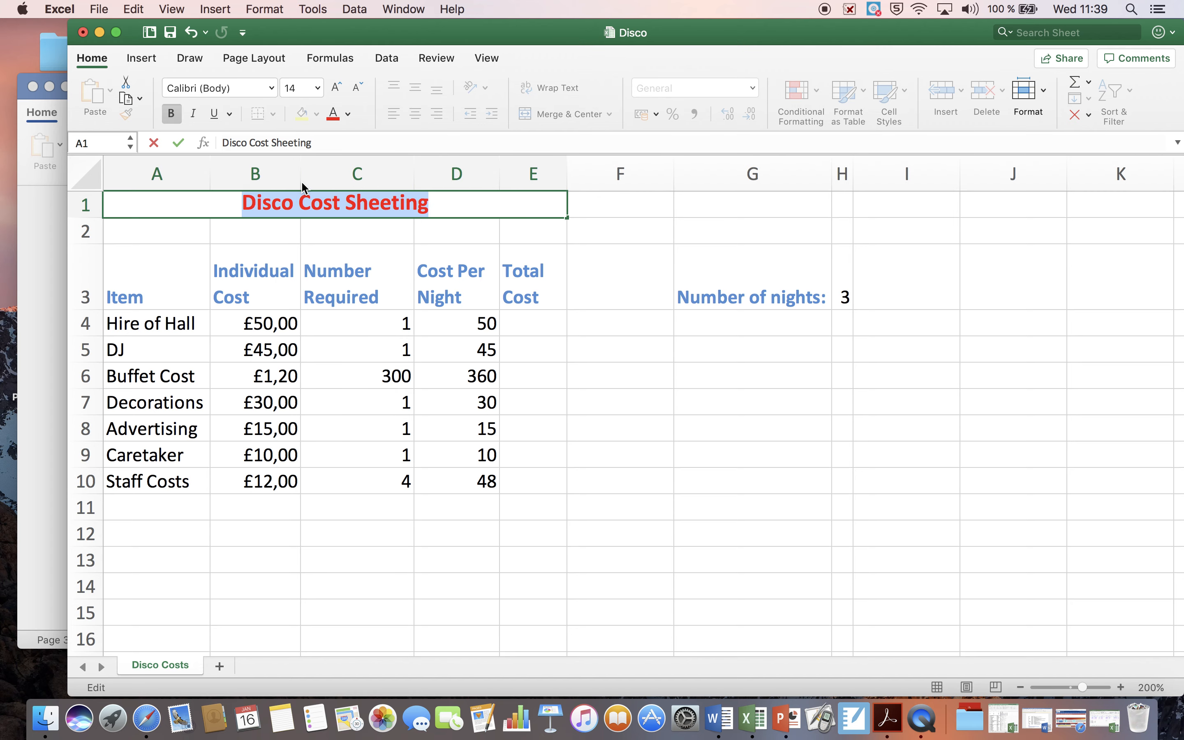
Step: Switch to the Disco Task document in Word and read task 15 on inserting a footer
{"action": "left_click", "coordinate": [52, 276]}
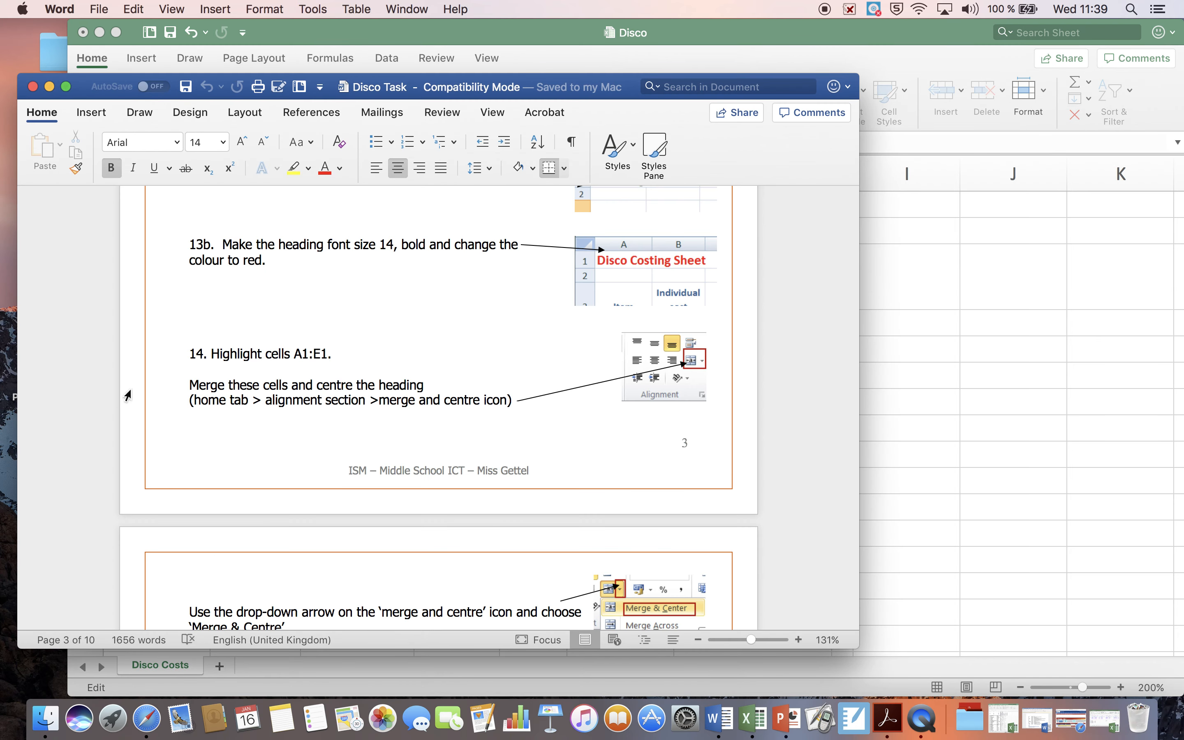
{"action": "scroll", "coordinate": [226, 446], "scroll_direction": "down", "scroll_amount": 3}
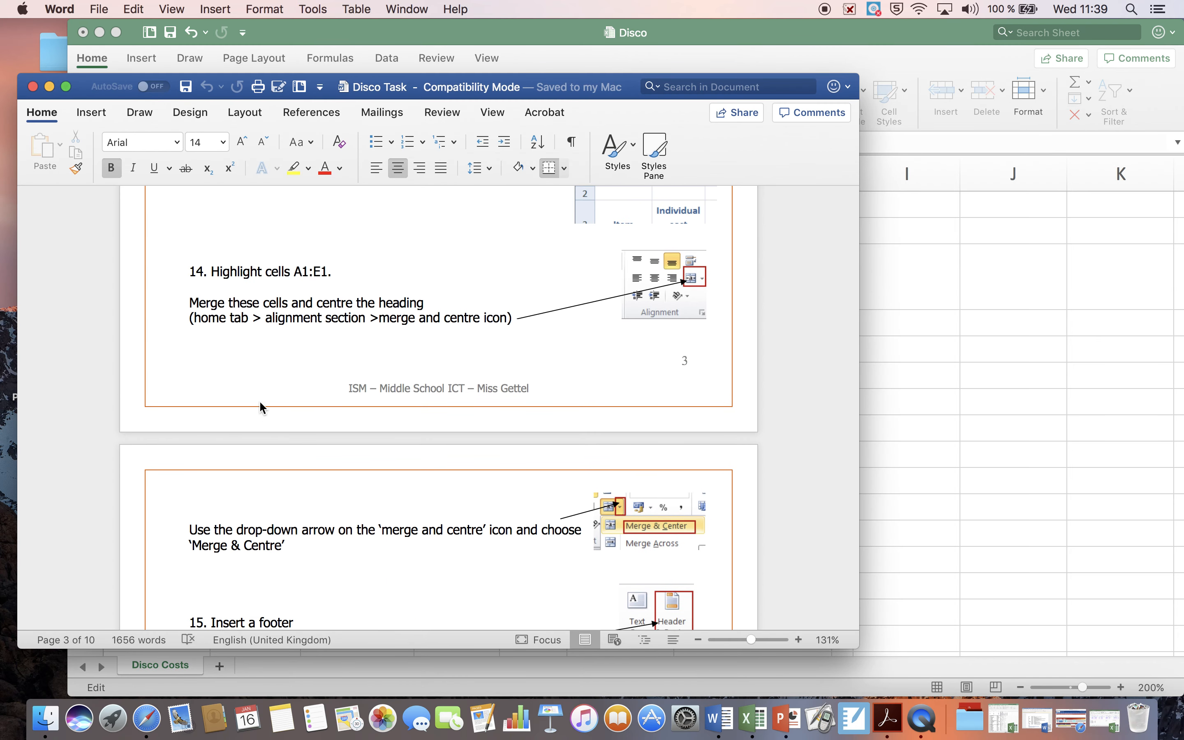
{"action": "scroll", "coordinate": [261, 402], "scroll_direction": "down", "scroll_amount": 3}
{"action": "scroll", "coordinate": [261, 402], "scroll_direction": "down", "scroll_amount": 3}
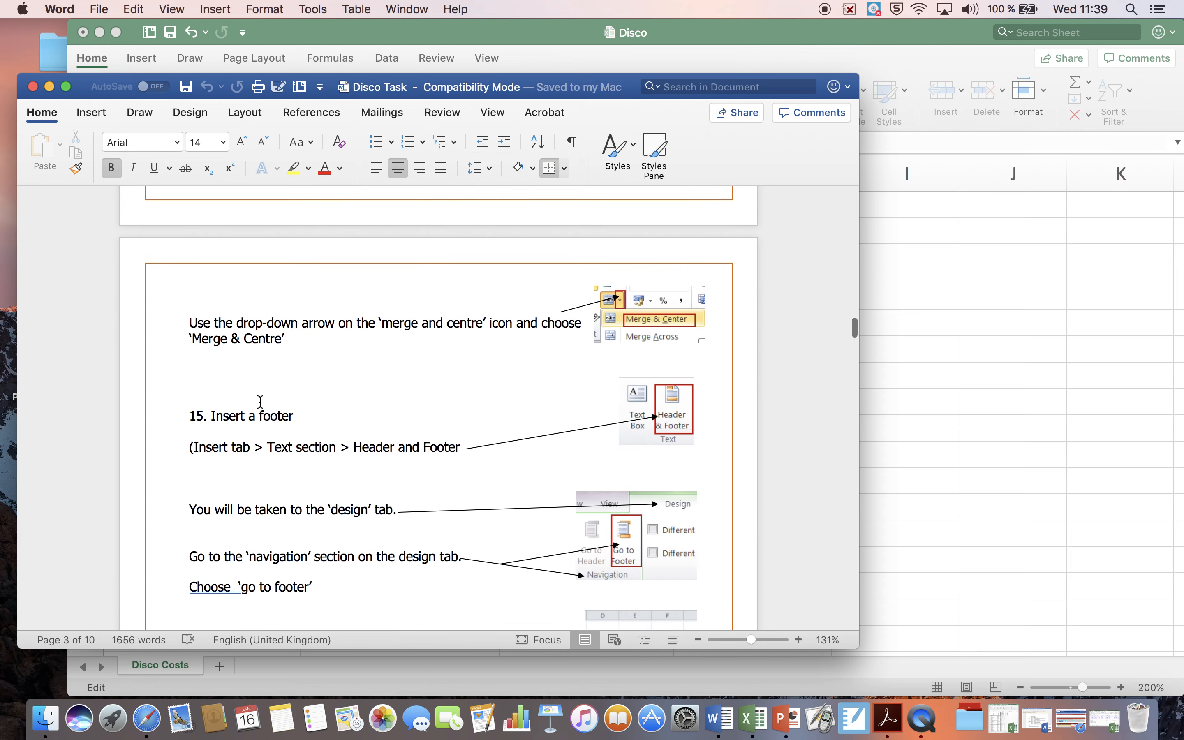
{"action": "scroll", "coordinate": [260, 401], "scroll_direction": "down", "scroll_amount": 2}
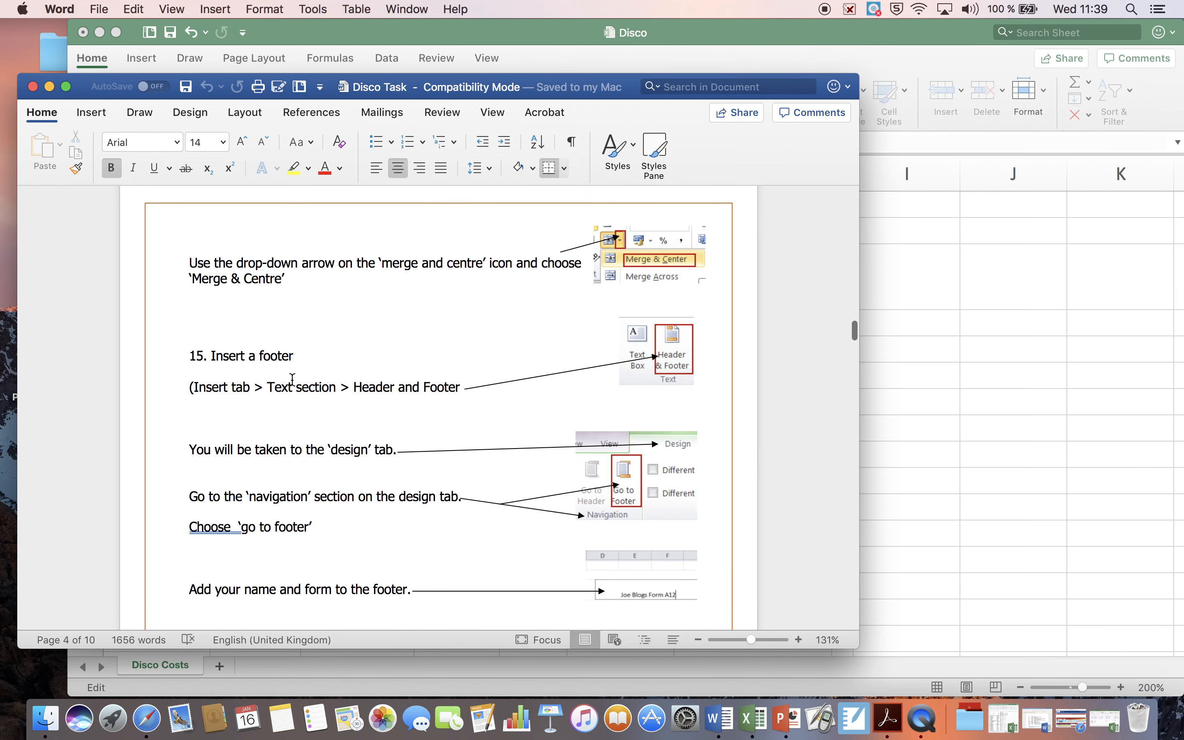
Step: Return to the Disco workbook in Excel, finish editing the heading cell, and widen the window to open Header & Footer editing
{"action": "left_click", "coordinate": [809, 34]}
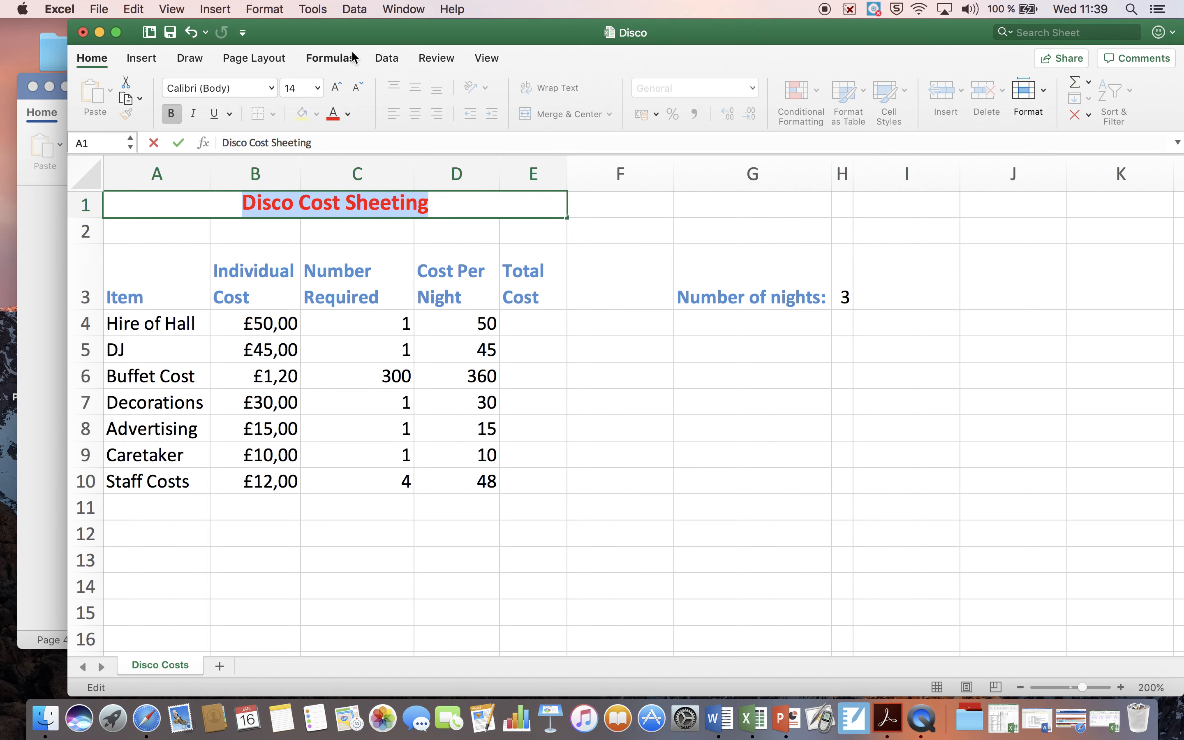
{"action": "left_click", "coordinate": [147, 60]}
{"action": "left_click", "coordinate": [147, 59]}
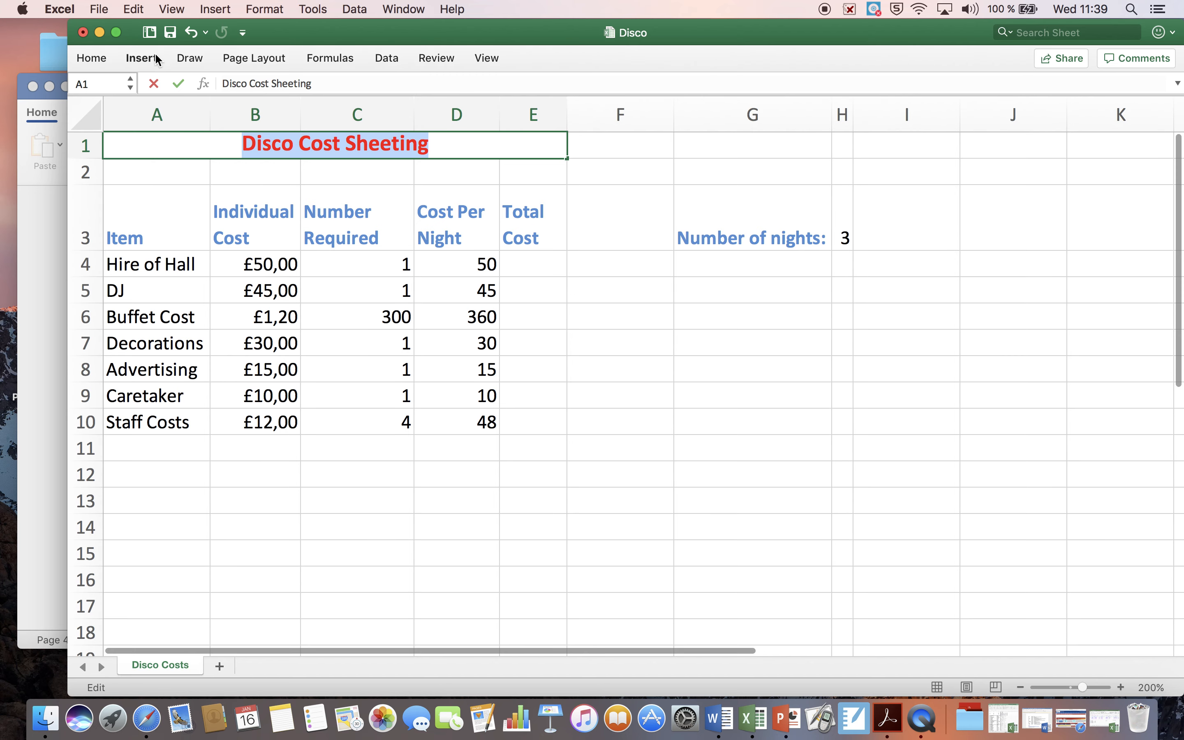
{"action": "left_click", "coordinate": [146, 60]}
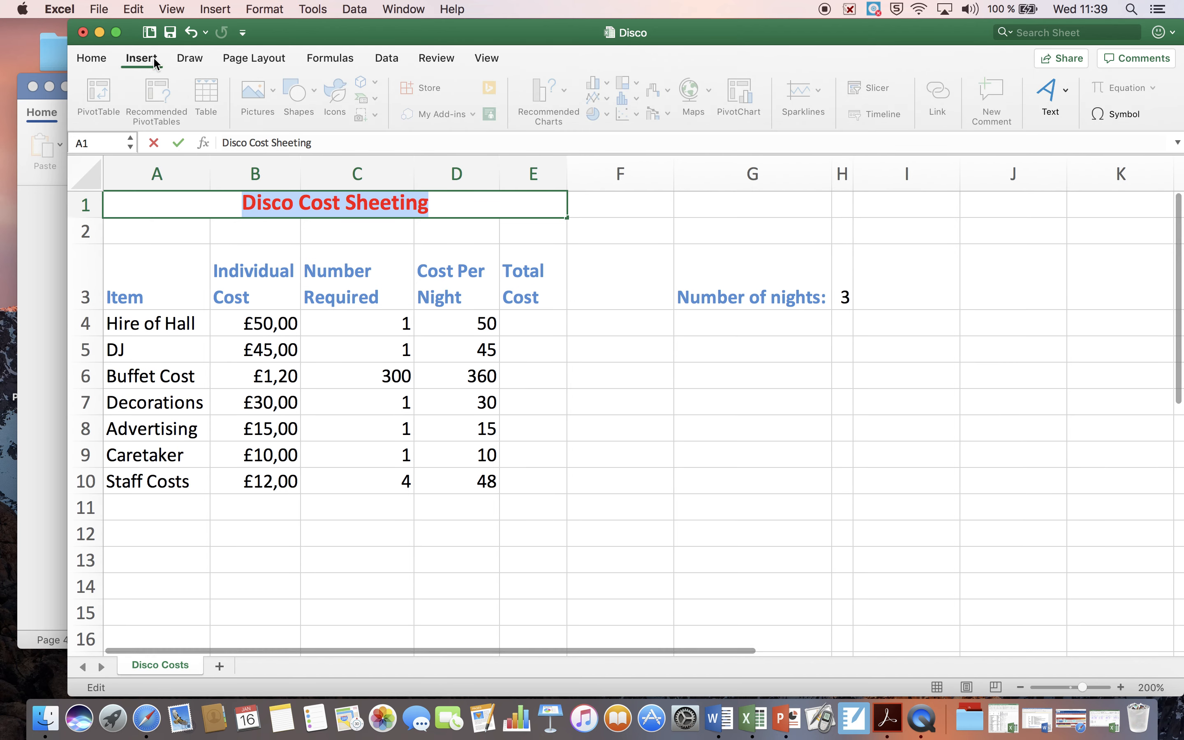
{"action": "left_click", "coordinate": [256, 59]}
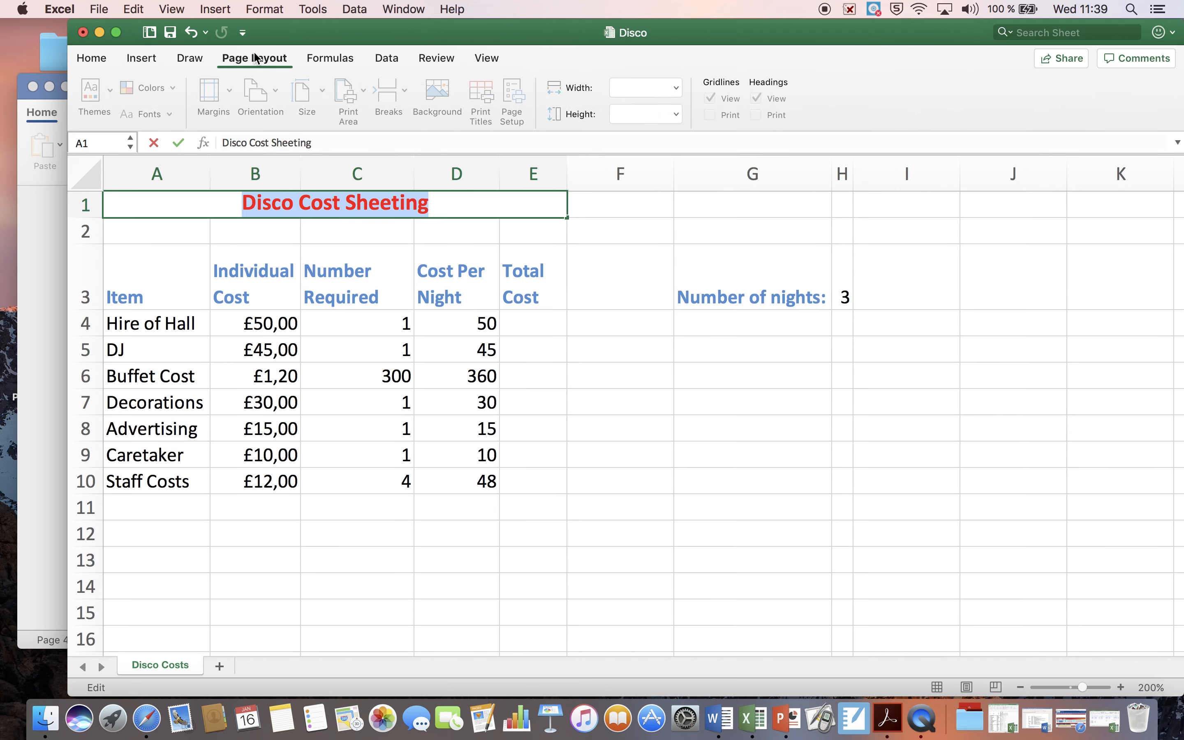
{"action": "left_click", "coordinate": [486, 58]}
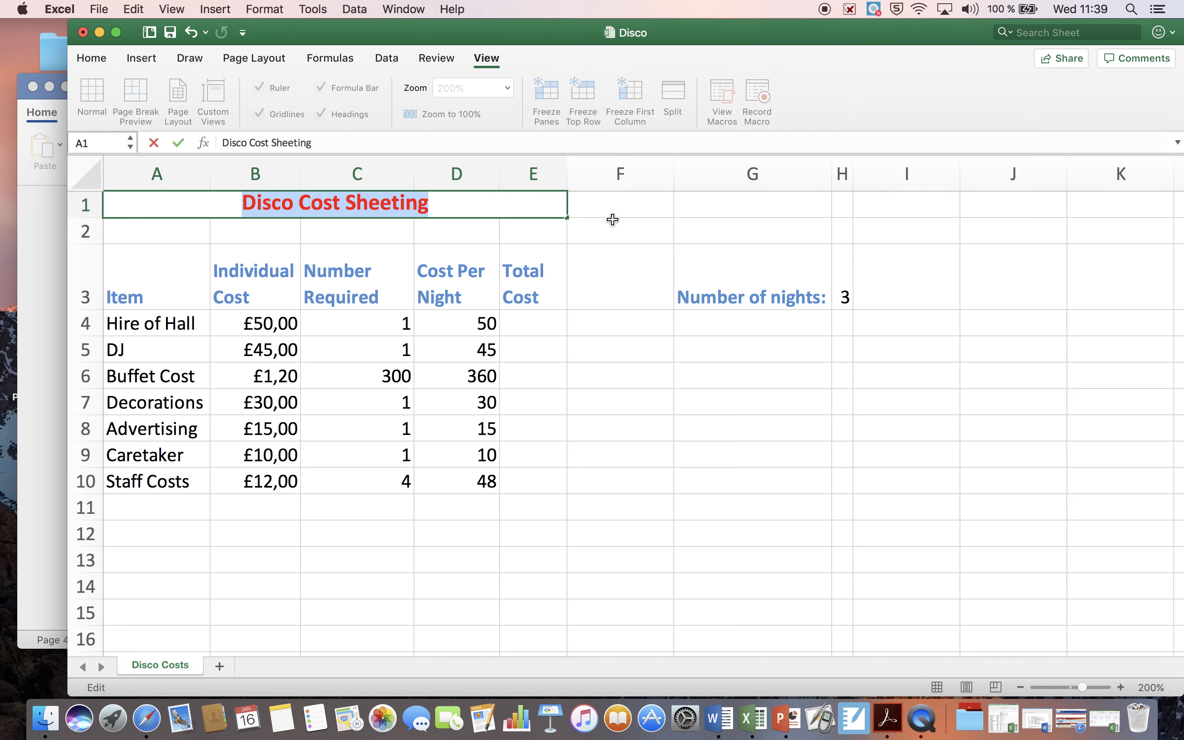
{"action": "left_click", "coordinate": [613, 198]}
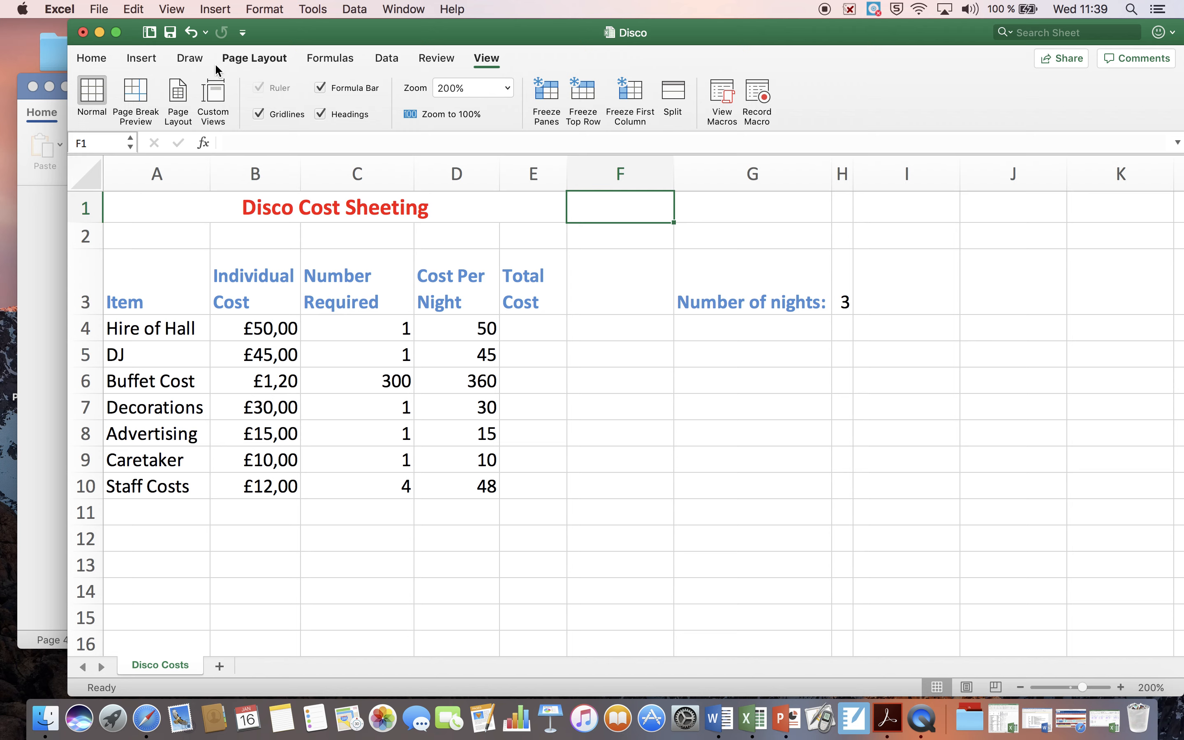
{"action": "left_click", "coordinate": [148, 59]}
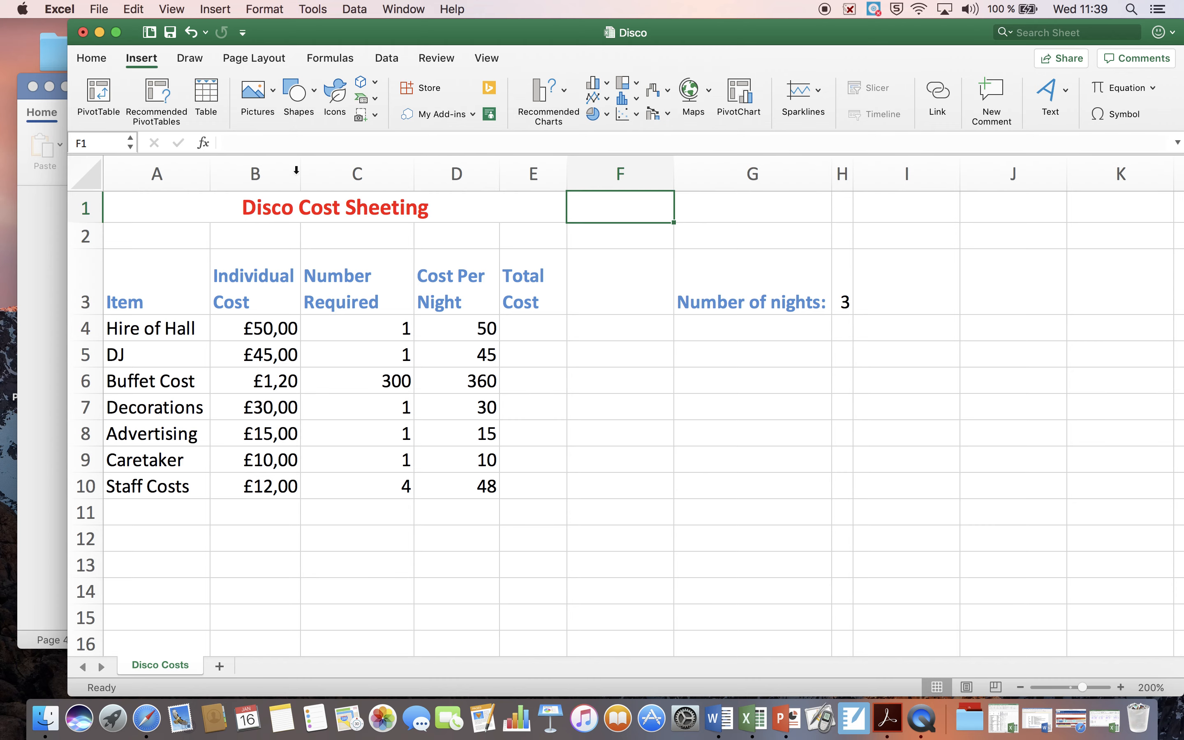
{"action": "left_click_drag", "start_coordinate": [68, 221], "coordinate": [15, 225]}
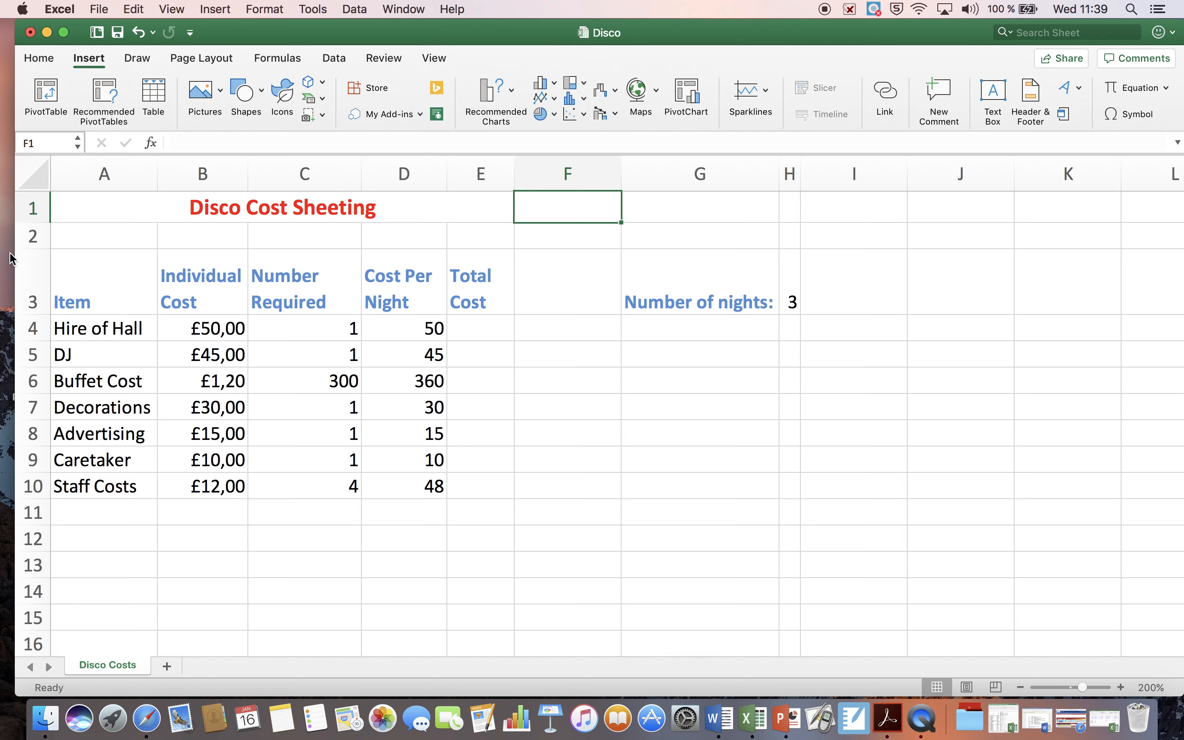
{"action": "left_click", "coordinate": [1030, 93]}
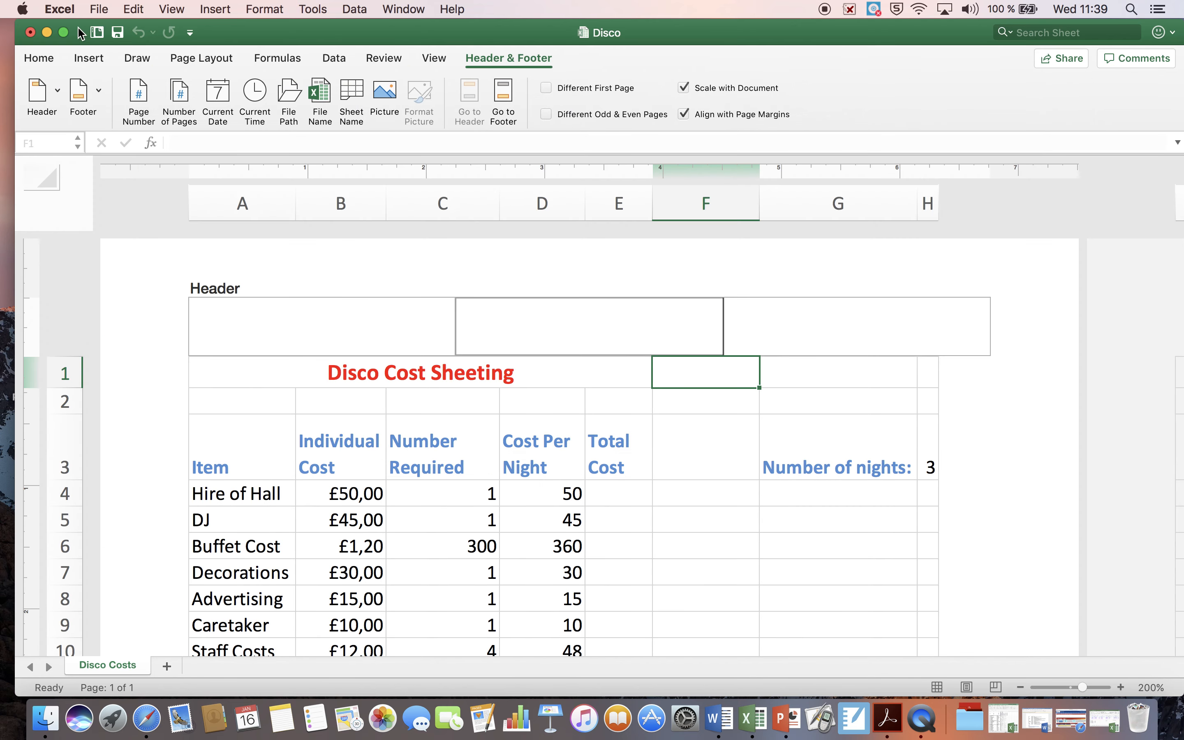
Step: Move the Excel window aside, read tasks 15 to 17 in the Word document, and return to the Disco workbook
{"action": "left_click_drag", "start_coordinate": [252, 31], "coordinate": [357, 26]}
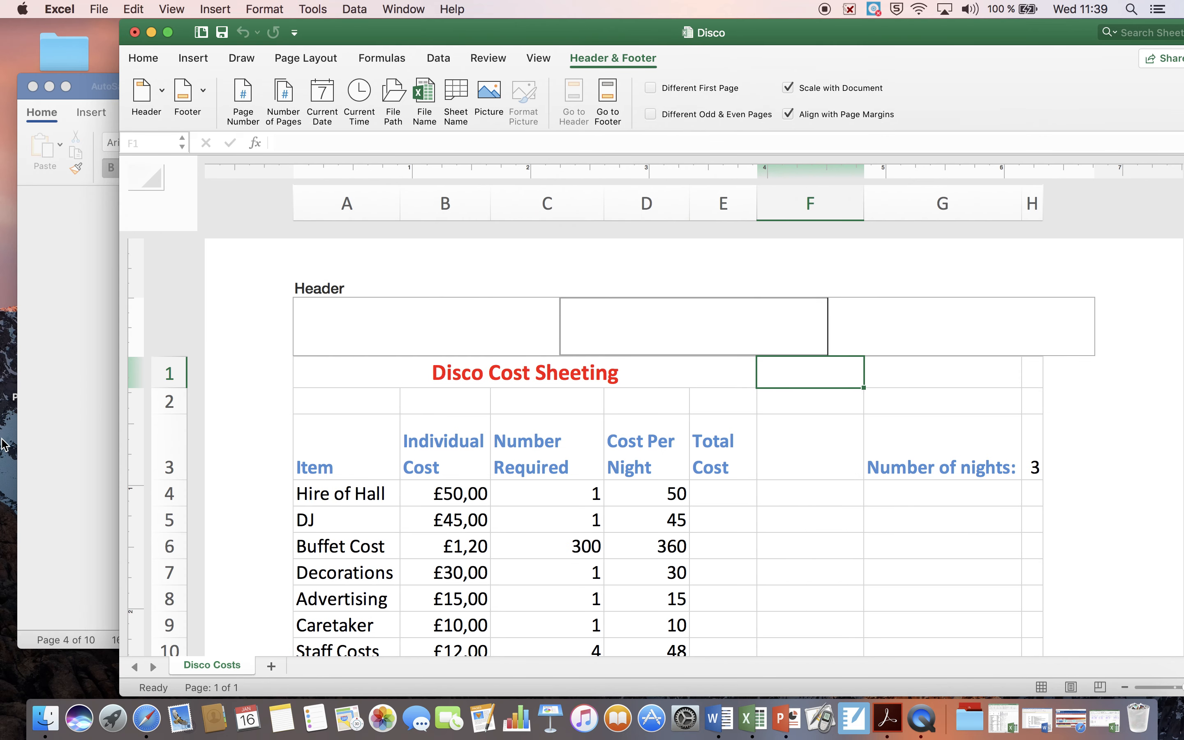
{"action": "left_click", "coordinate": [76, 440]}
{"action": "scroll", "coordinate": [364, 514], "scroll_direction": "down", "scroll_amount": 2}
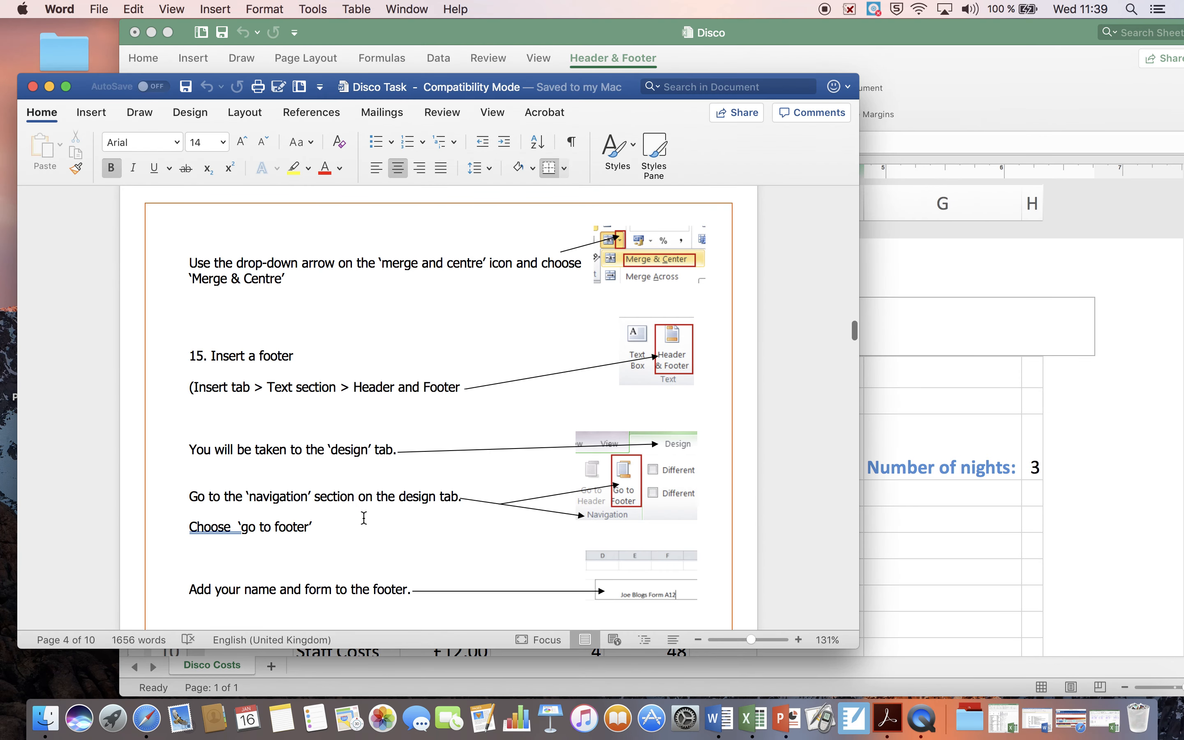
{"action": "scroll", "coordinate": [358, 368], "scroll_direction": "down", "scroll_amount": 4}
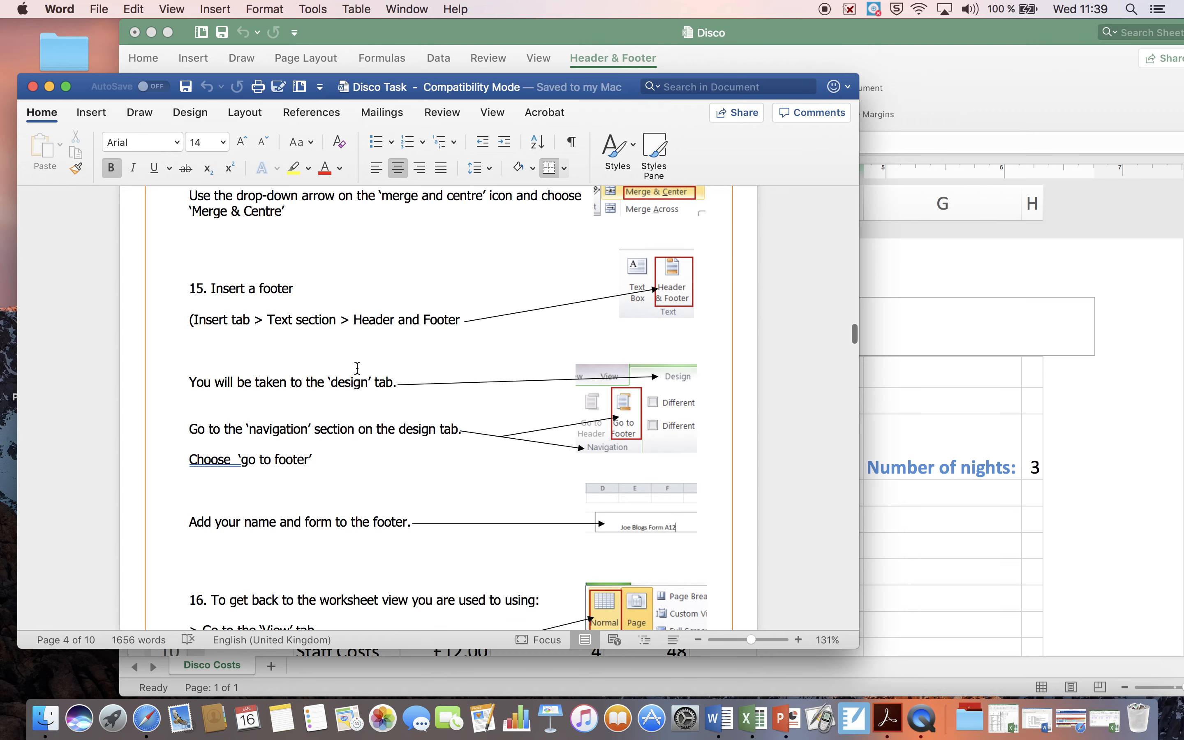
{"action": "scroll", "coordinate": [358, 367], "scroll_direction": "down", "scroll_amount": 5}
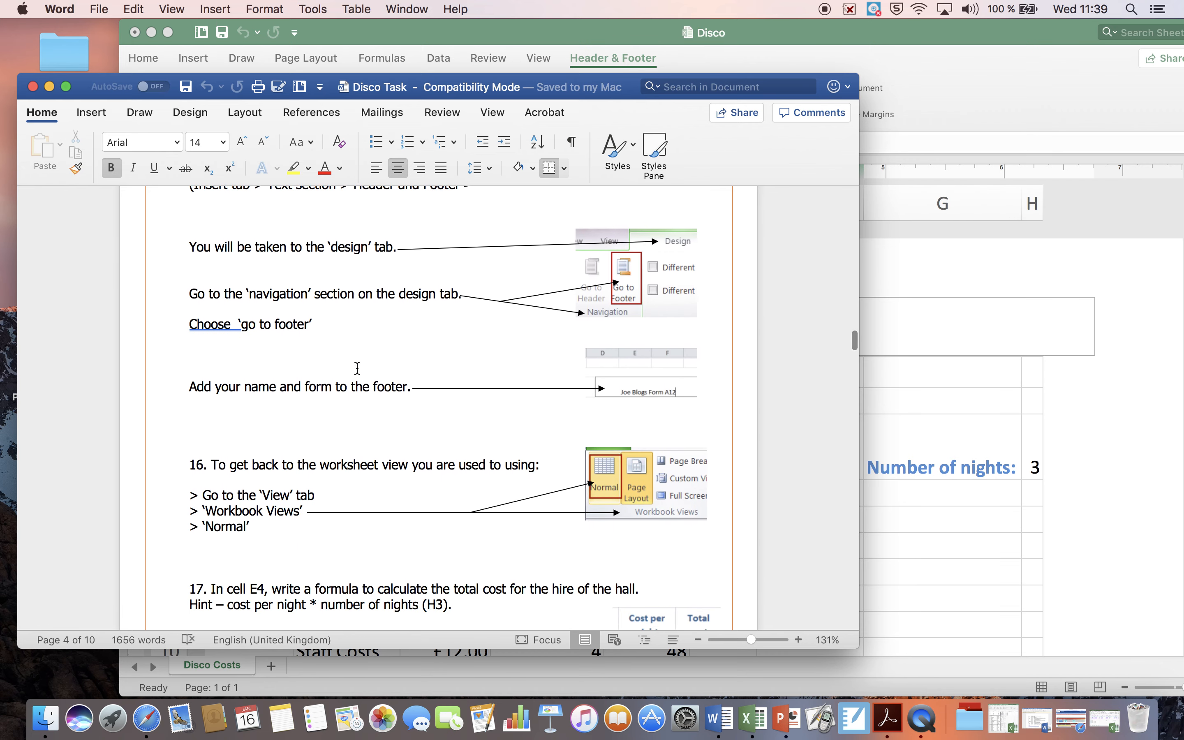
{"action": "scroll", "coordinate": [332, 406], "scroll_direction": "down", "scroll_amount": 2}
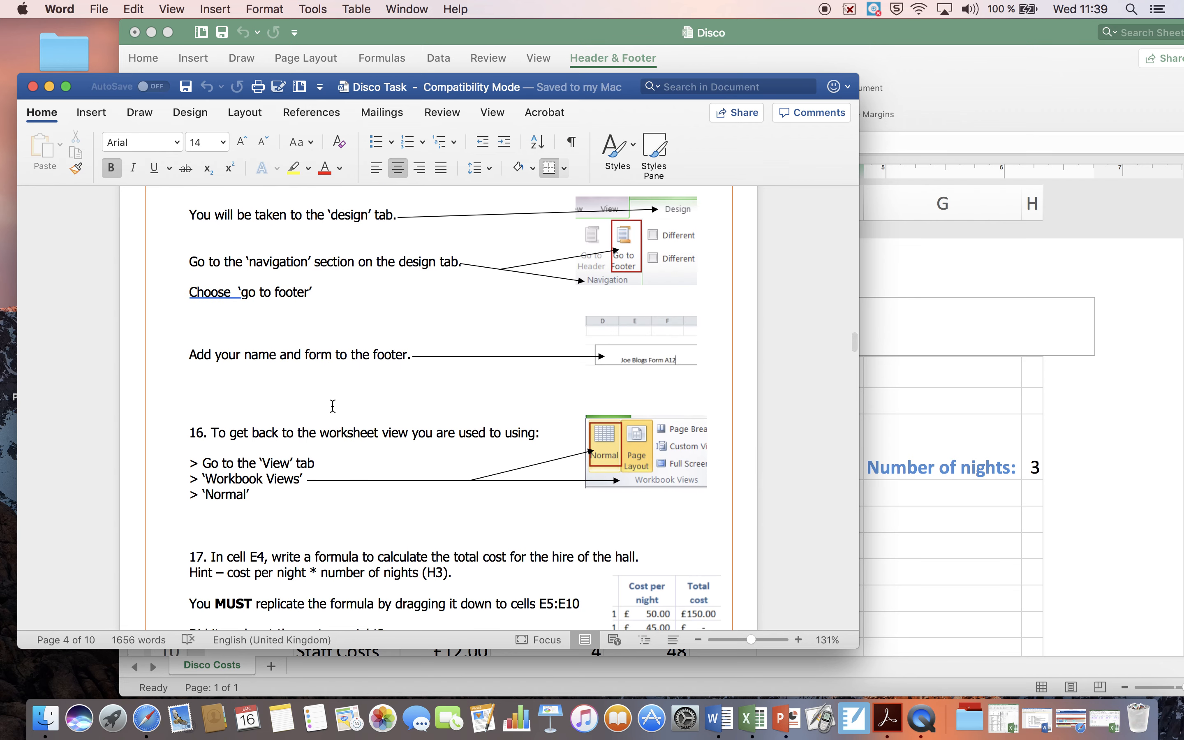
{"action": "scroll", "coordinate": [521, 344], "scroll_direction": "down", "scroll_amount": 2}
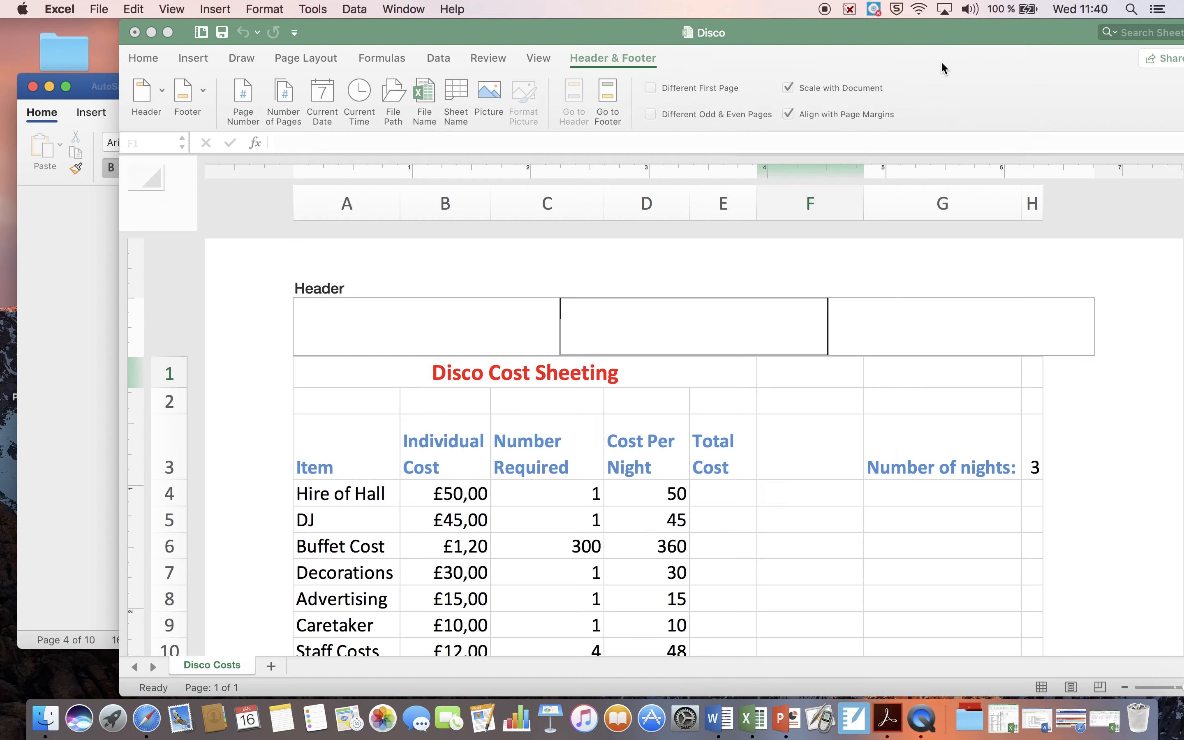
{"action": "left_click", "coordinate": [942, 63]}
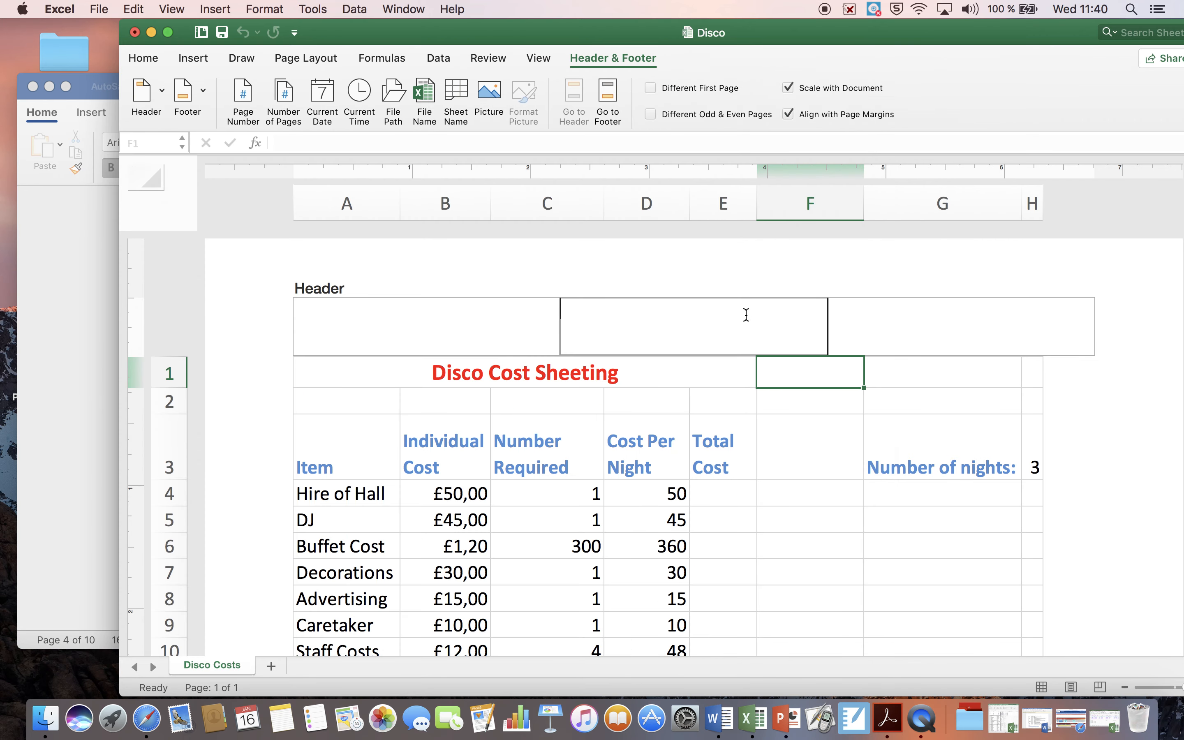
Step: Switch to the Disco Task document in Word, reread task 15 on inserting a footer, and return to the Disco workbook in Excel
{"action": "left_click", "coordinate": [203, 93]}
{"action": "left_click", "coordinate": [87, 323]}
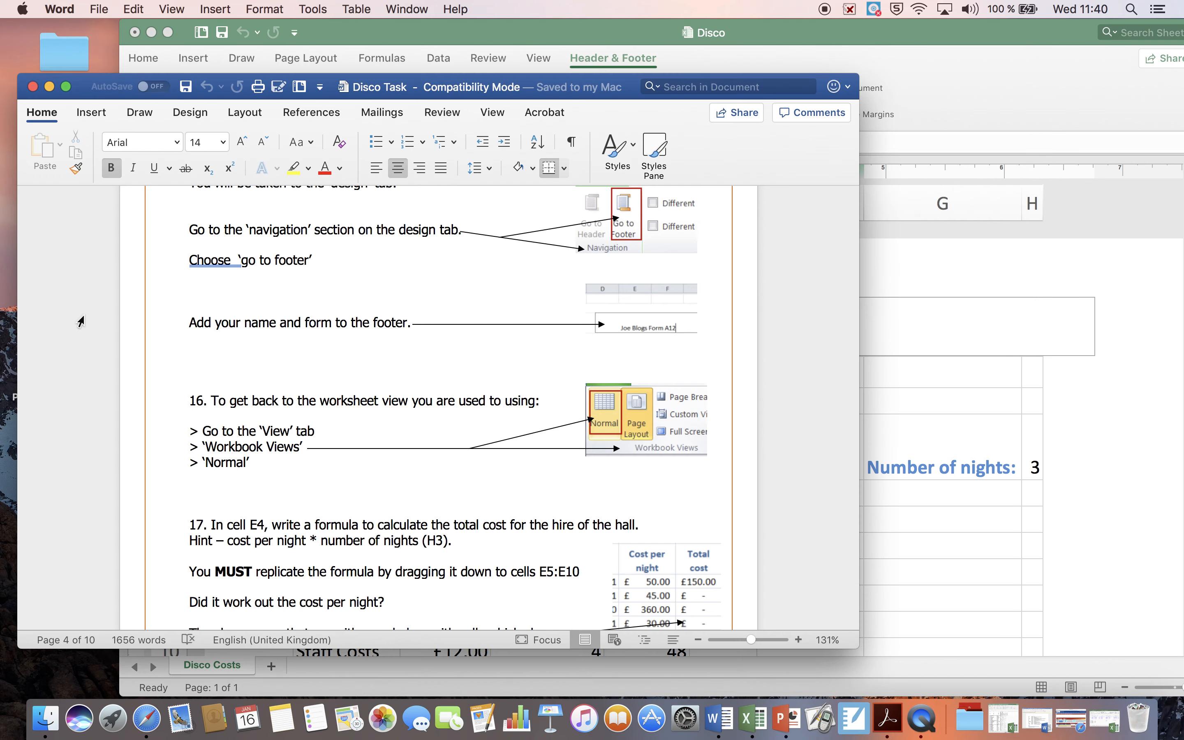
{"action": "scroll", "coordinate": [208, 344], "scroll_direction": "up", "scroll_amount": 3}
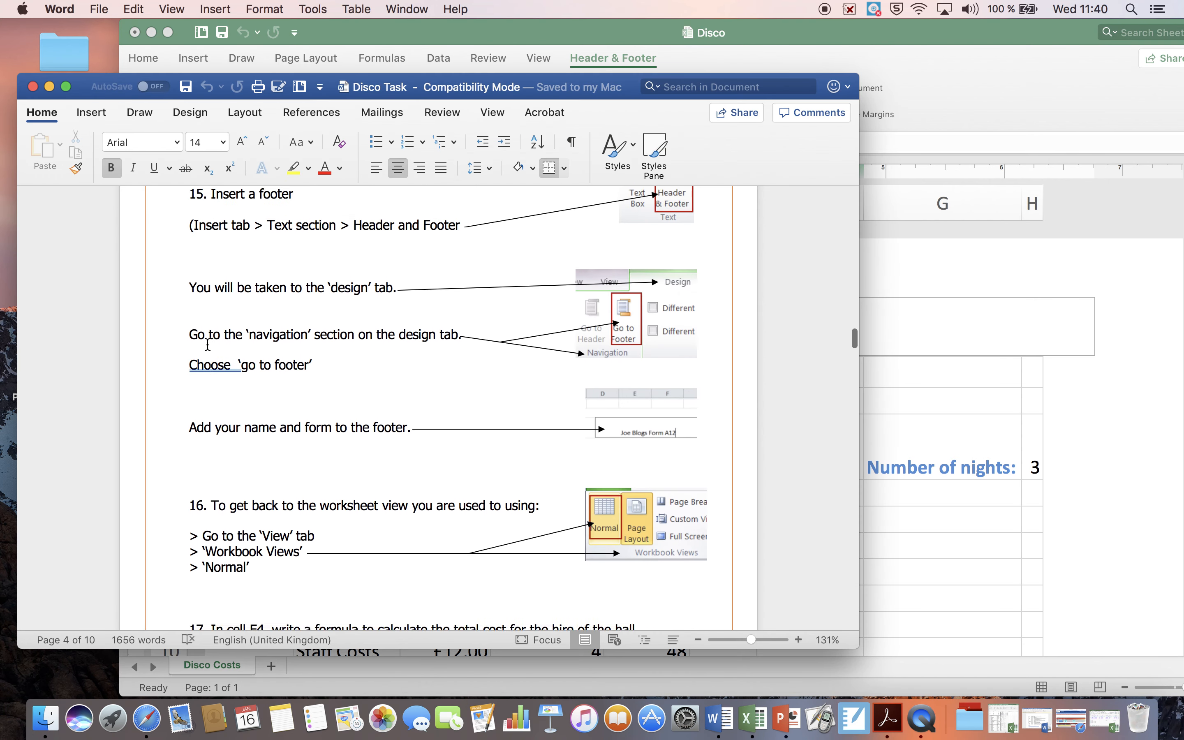
{"action": "scroll", "coordinate": [207, 345], "scroll_direction": "up", "scroll_amount": 1}
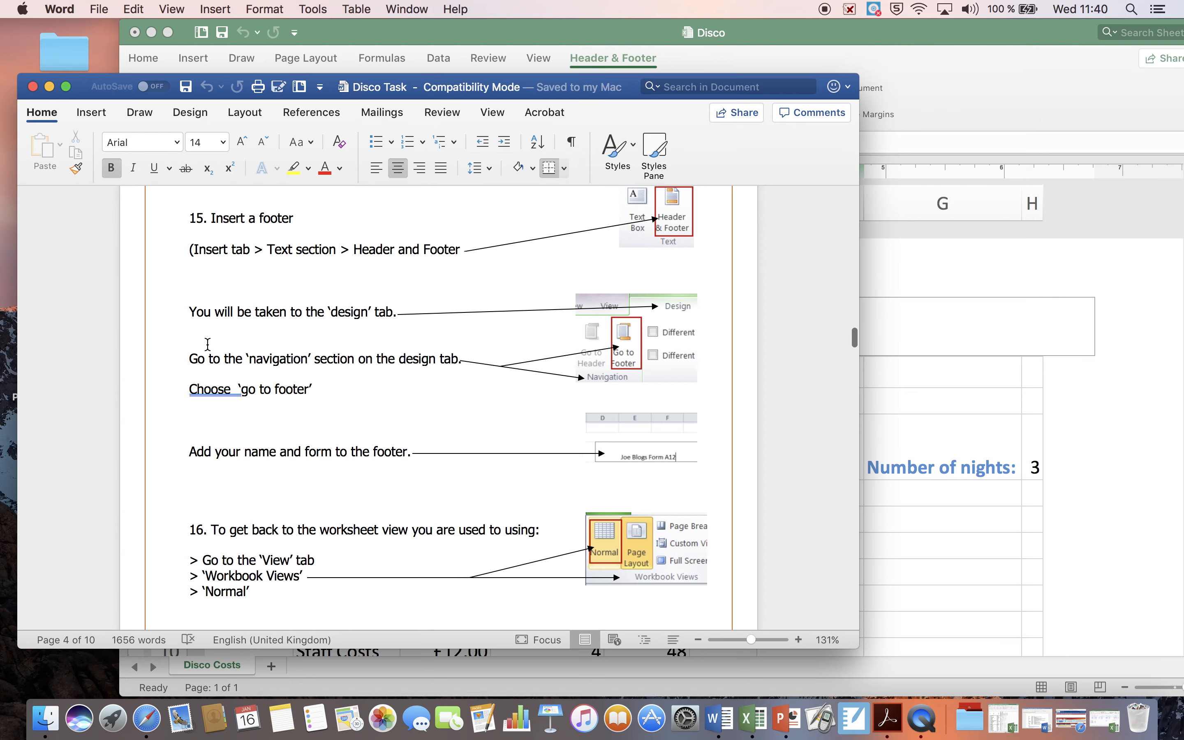
{"action": "left_click", "coordinate": [763, 30]}
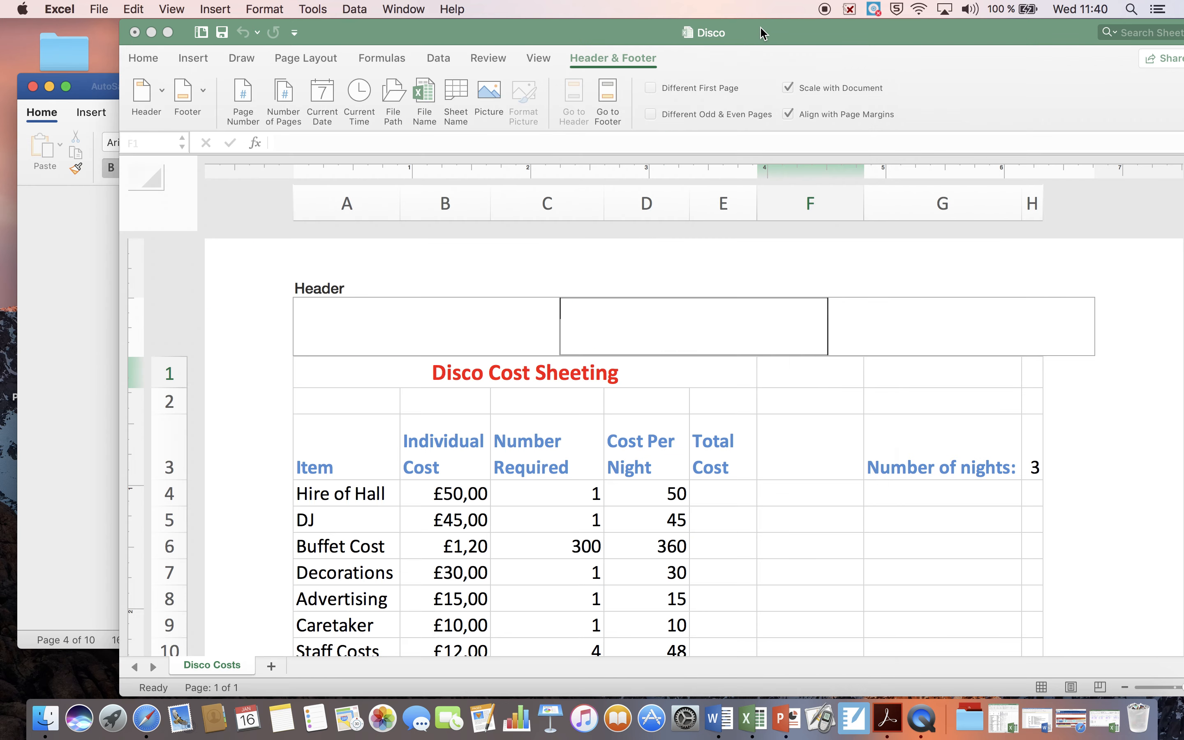
Step: Apply the (none) preset to the sheet's footer
{"action": "left_click", "coordinate": [511, 323]}
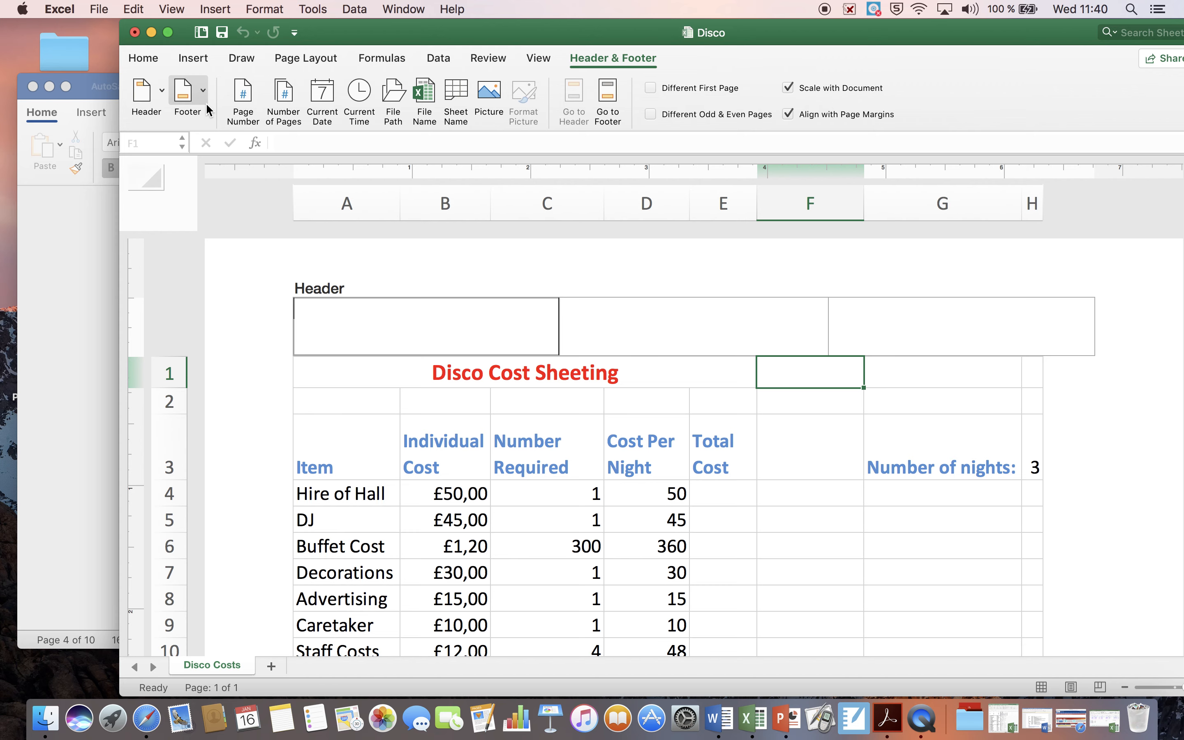
{"action": "left_click", "coordinate": [203, 89]}
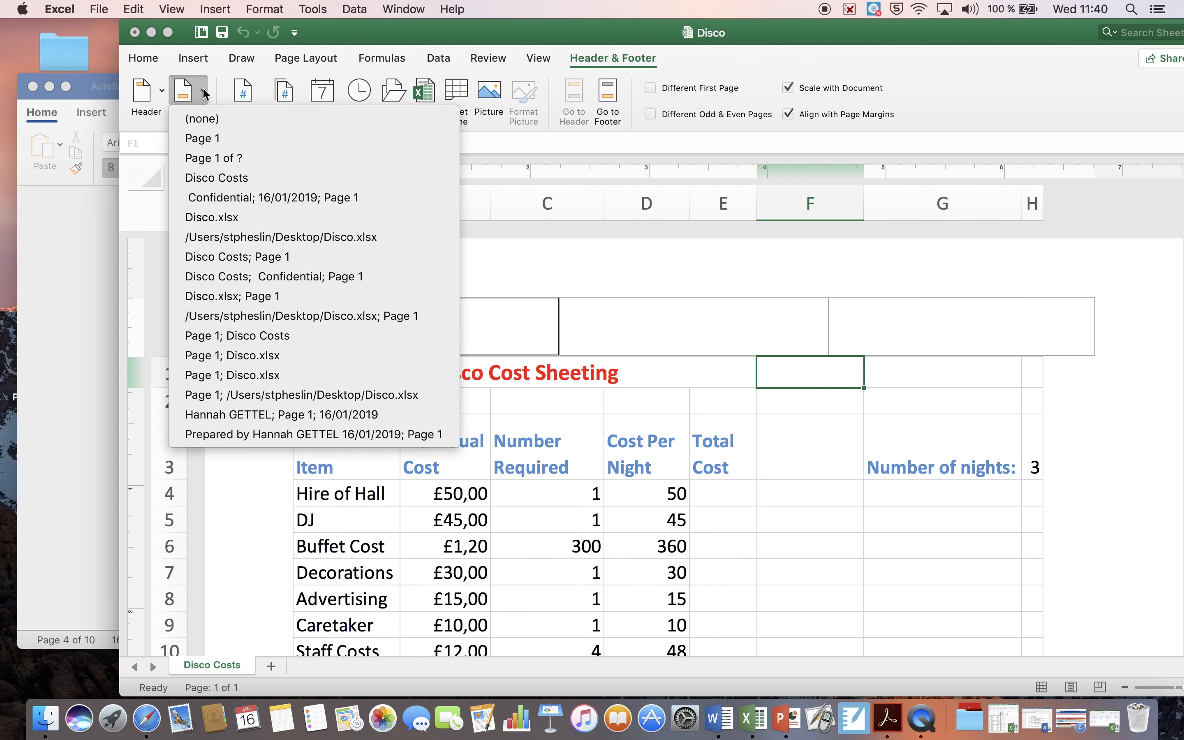
{"action": "left_click", "coordinate": [202, 126]}
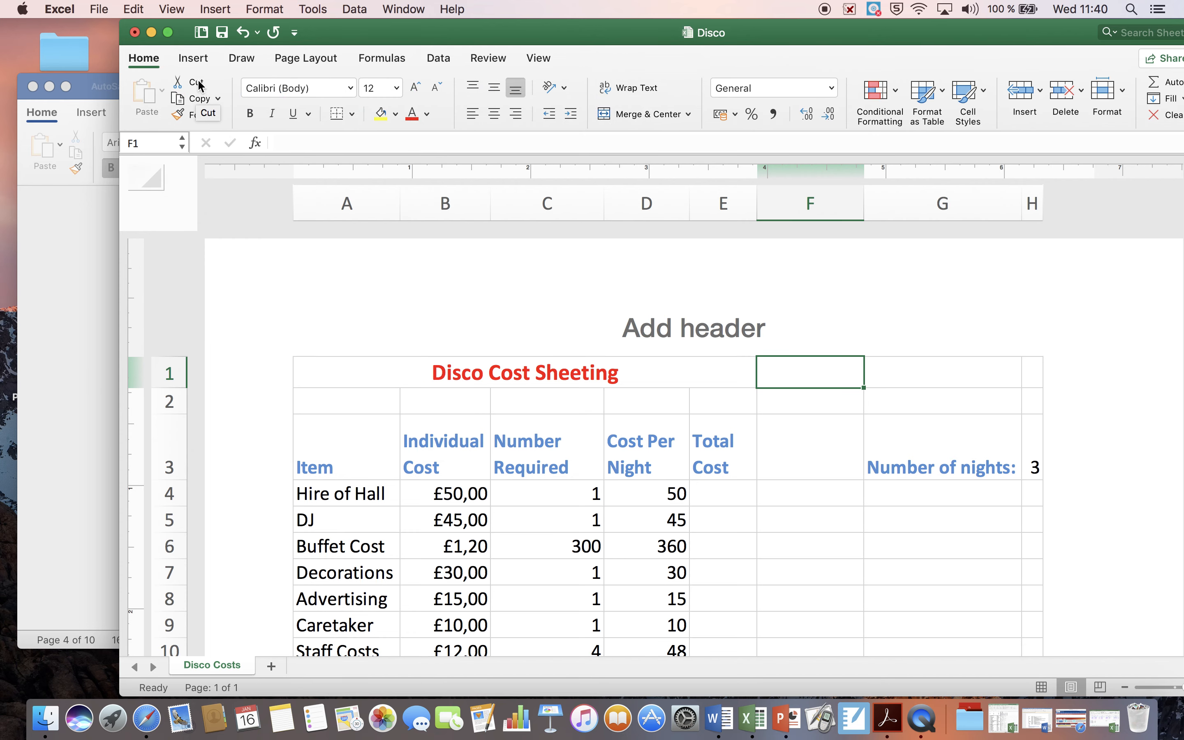
Step: Reopen Header & Footer editing, apply the Disco Costs footer preset, and check the page
{"action": "left_click", "coordinate": [193, 58]}
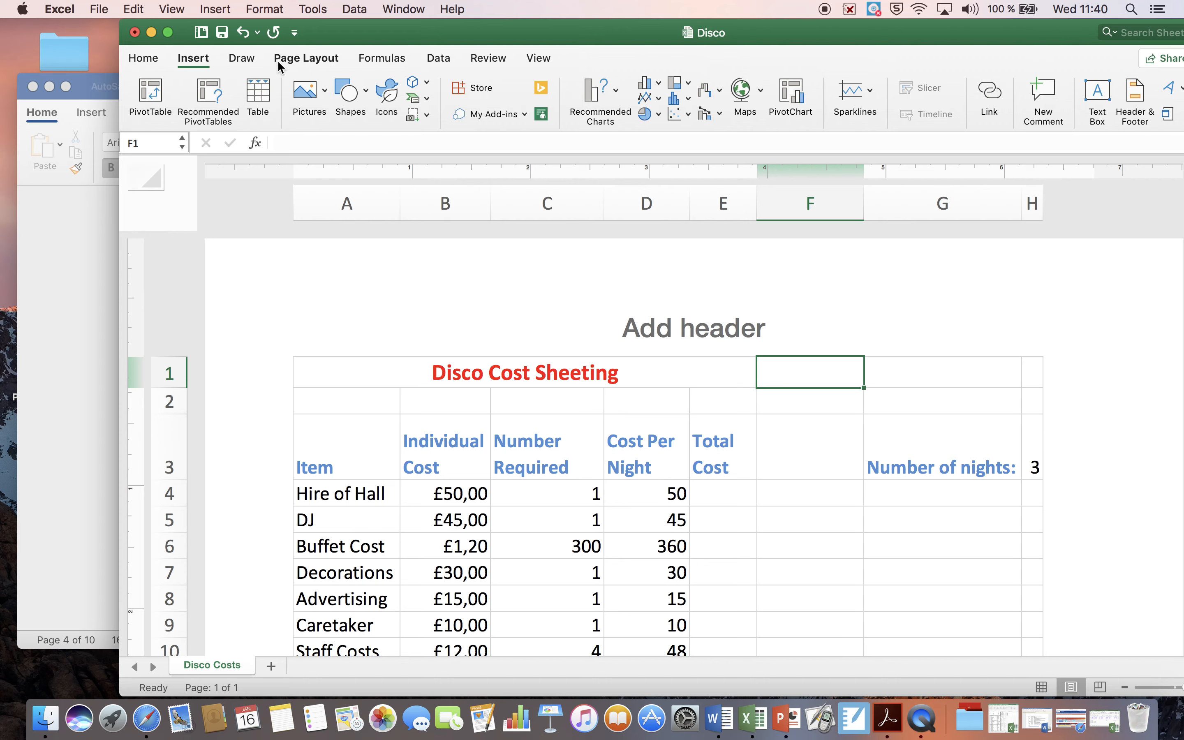
{"action": "left_click", "coordinate": [1135, 103]}
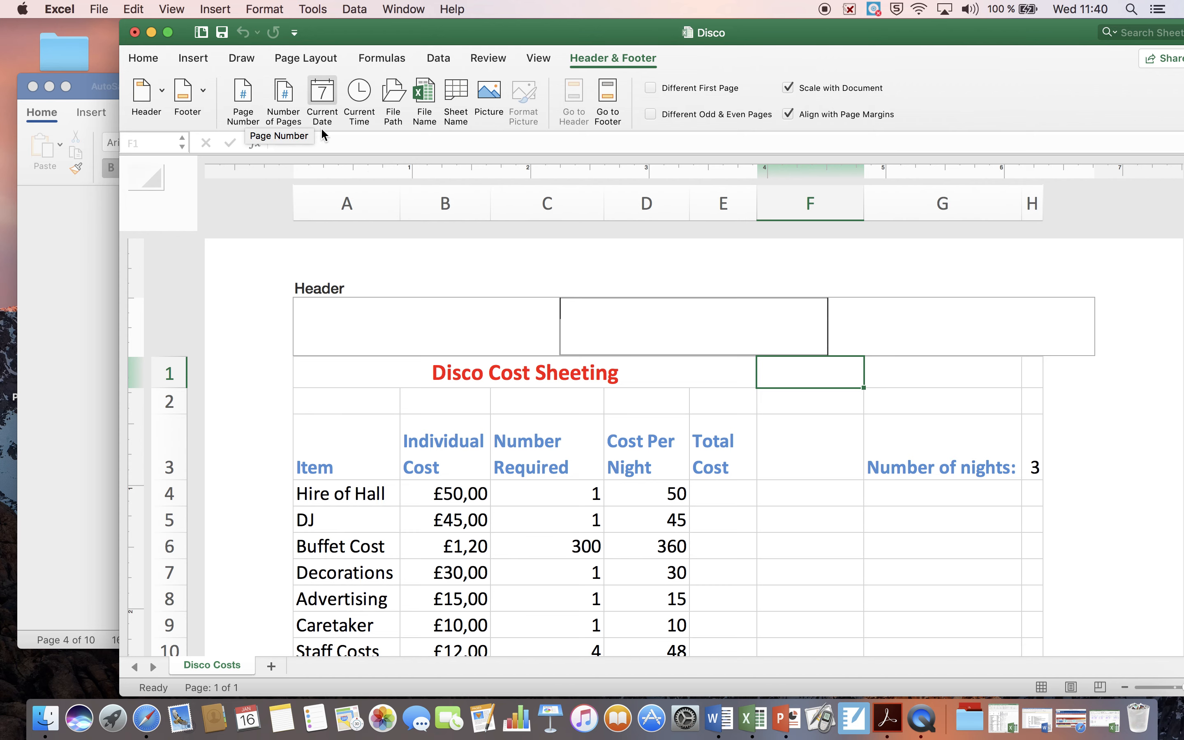
{"action": "left_click", "coordinate": [204, 93]}
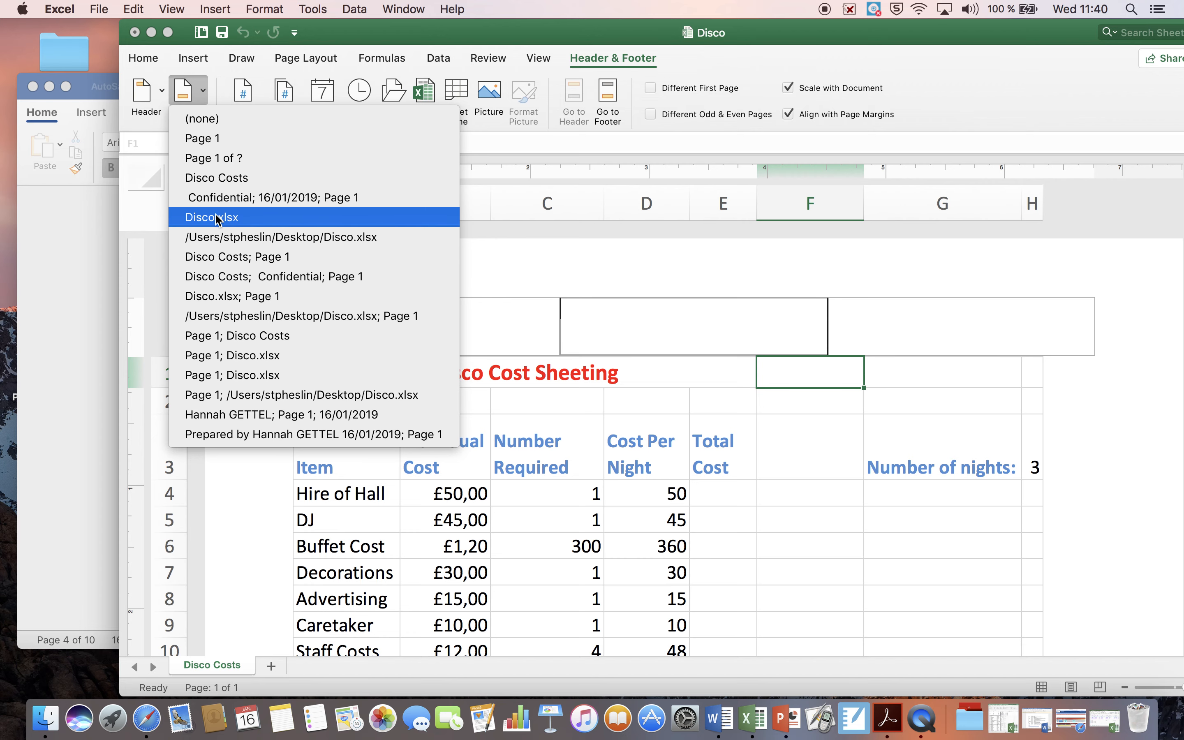
{"action": "left_click", "coordinate": [218, 185]}
{"action": "scroll", "coordinate": [566, 331], "scroll_direction": "down", "scroll_amount": 5}
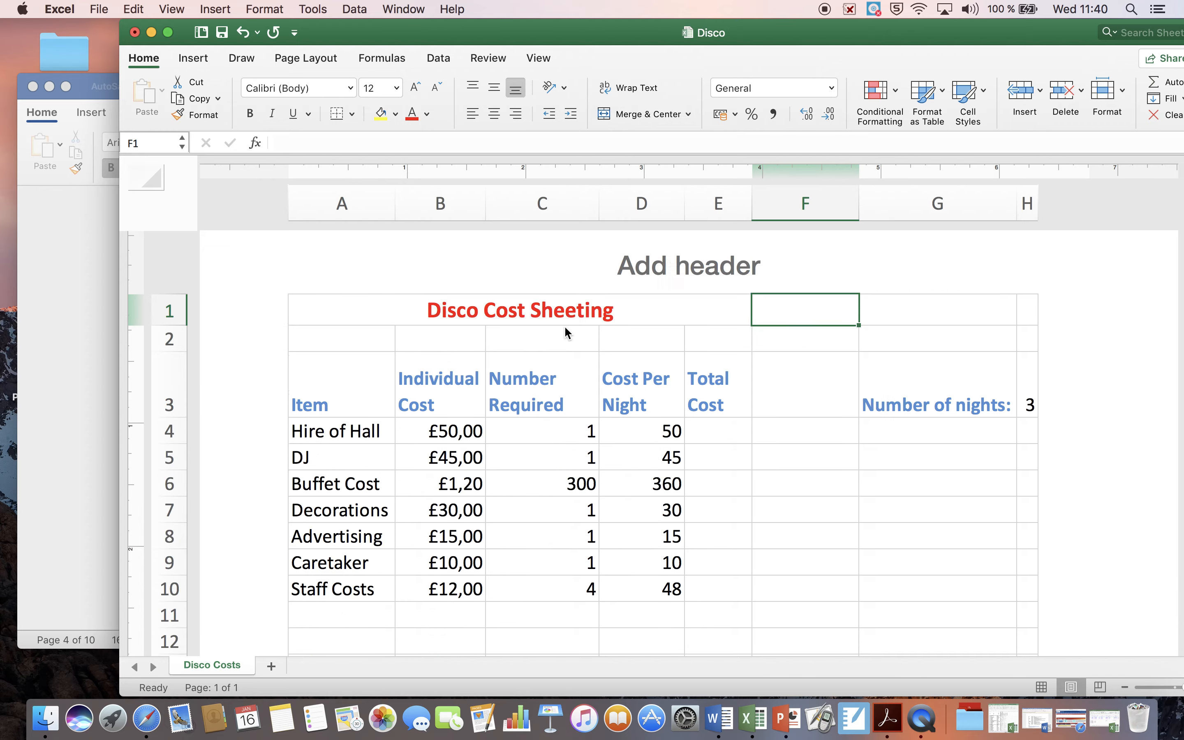
{"action": "scroll", "coordinate": [567, 333], "scroll_direction": "down", "scroll_amount": 5}
{"action": "scroll", "coordinate": [565, 333], "scroll_direction": "up", "scroll_amount": 10}
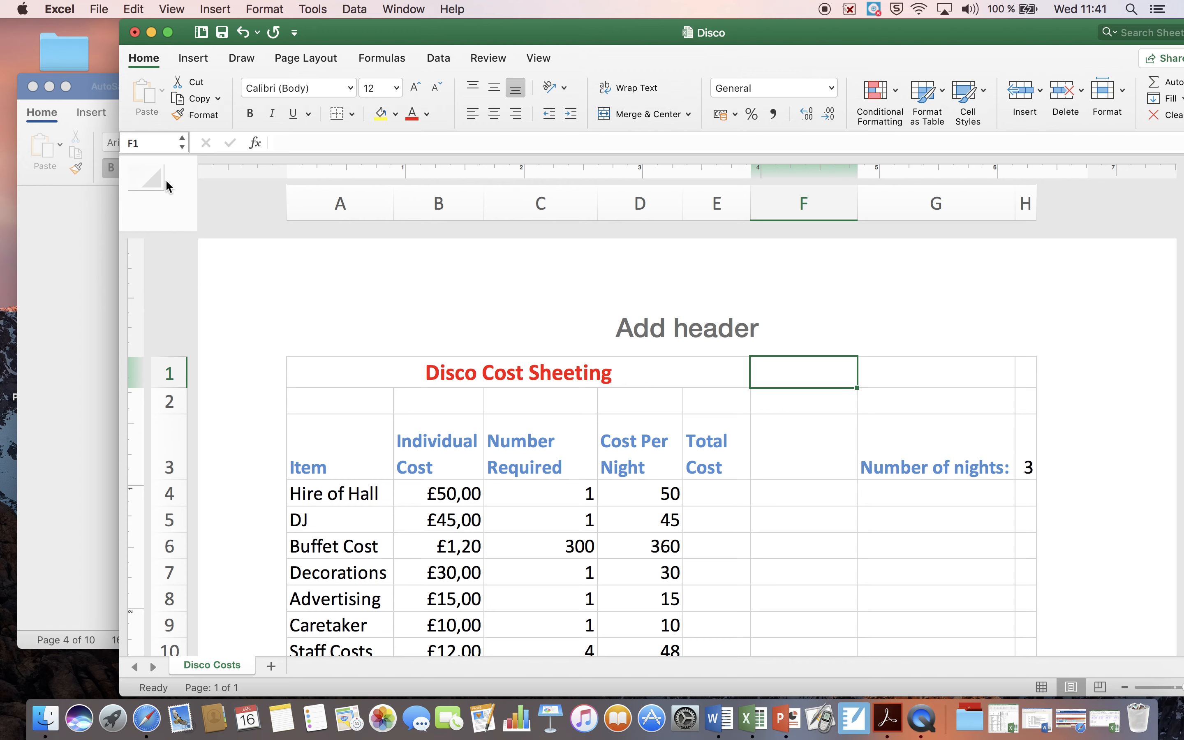
Step: Reopen Header & Footer editing and go to the centre section of the footer
{"action": "left_click", "coordinate": [199, 64]}
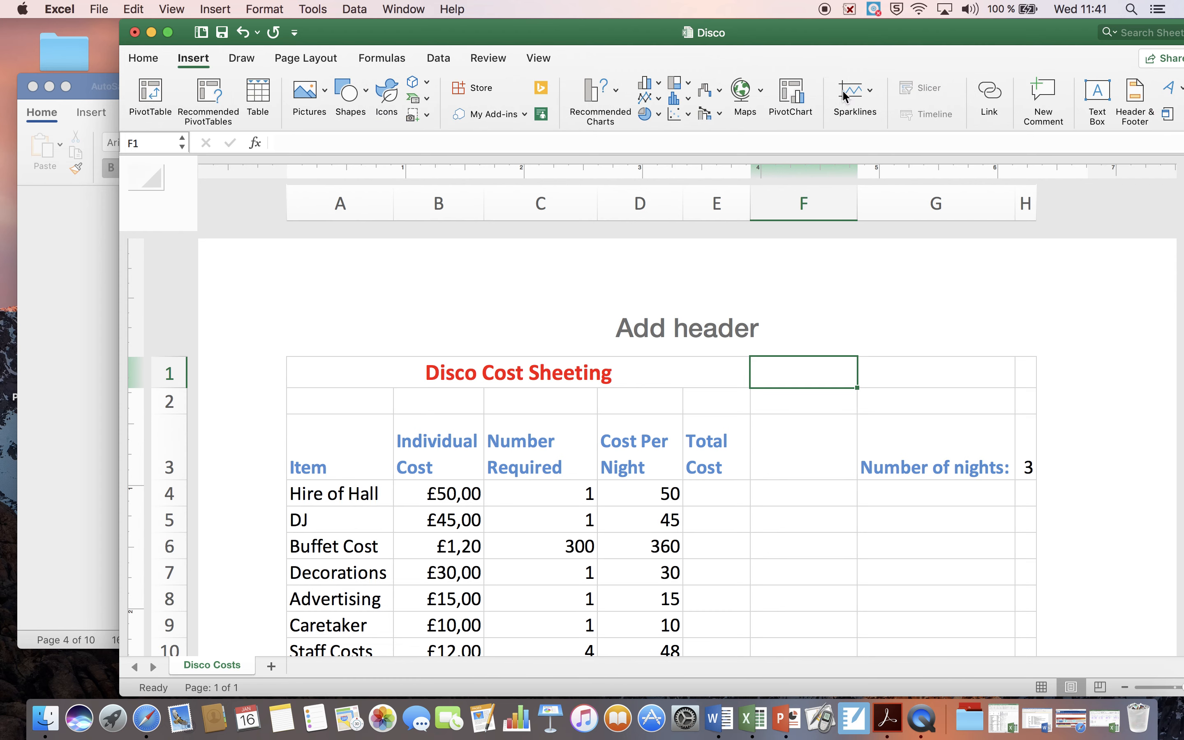
{"action": "left_click", "coordinate": [1135, 116]}
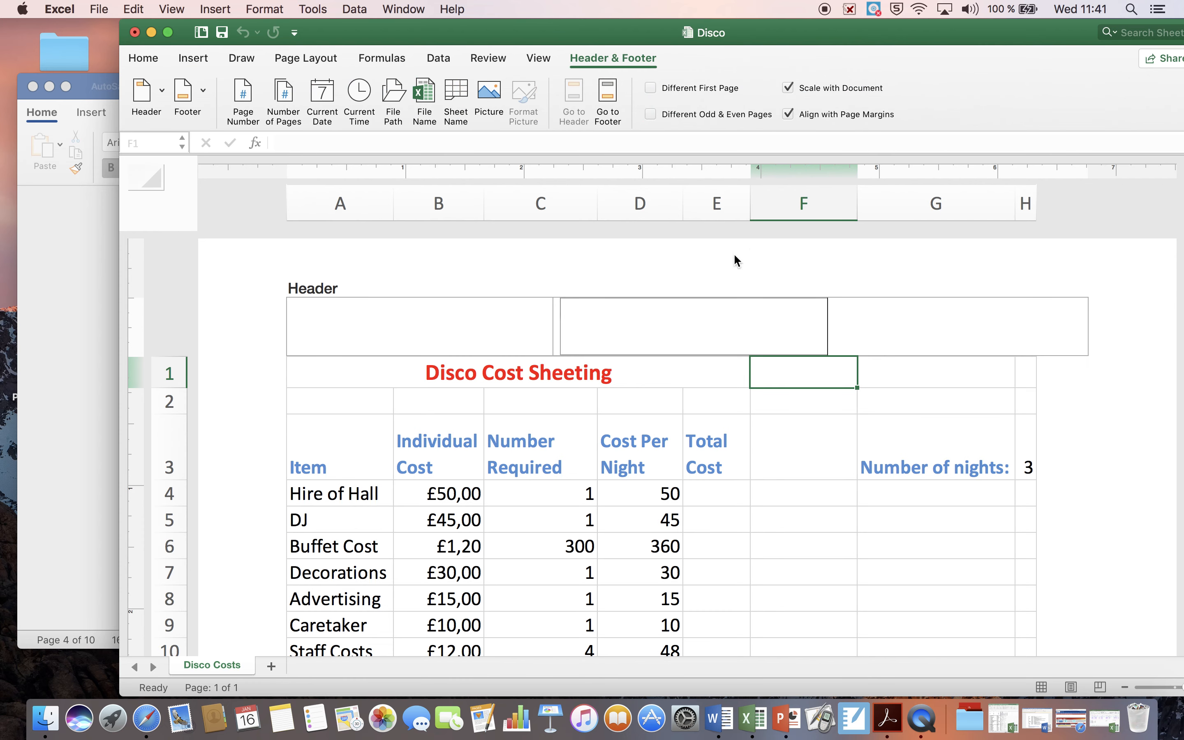
{"action": "left_click", "coordinate": [203, 90]}
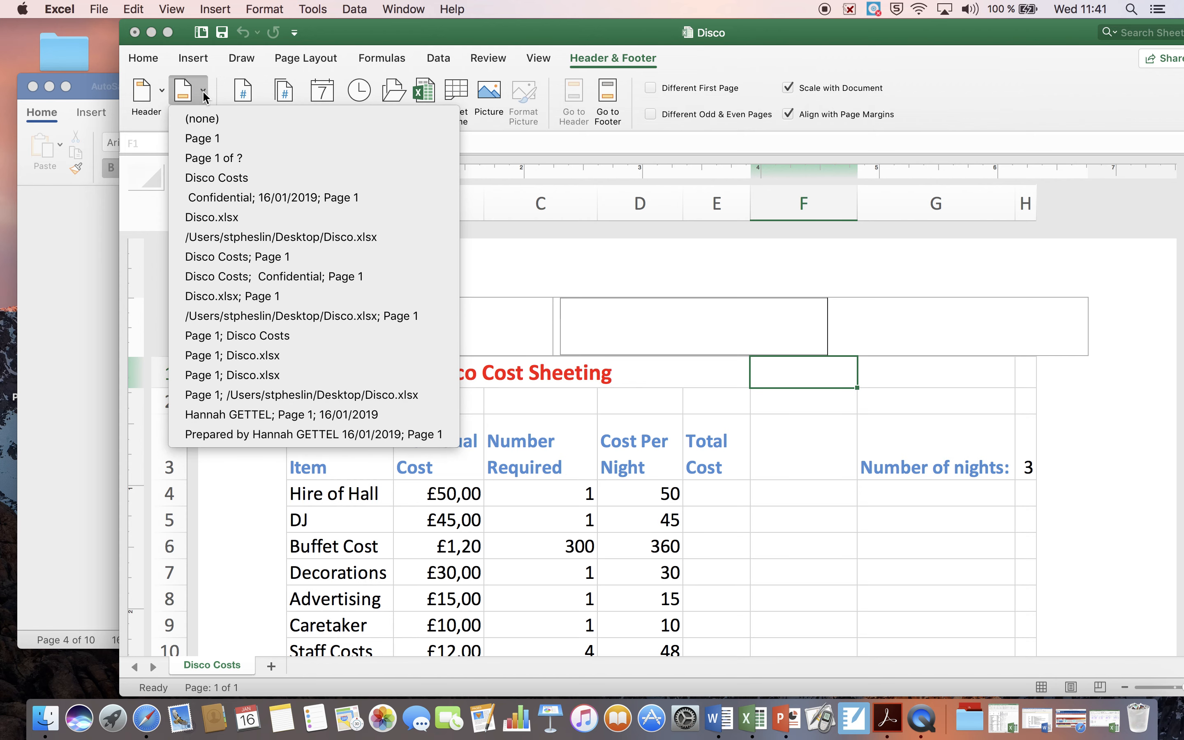
{"action": "left_click", "coordinate": [332, 32]}
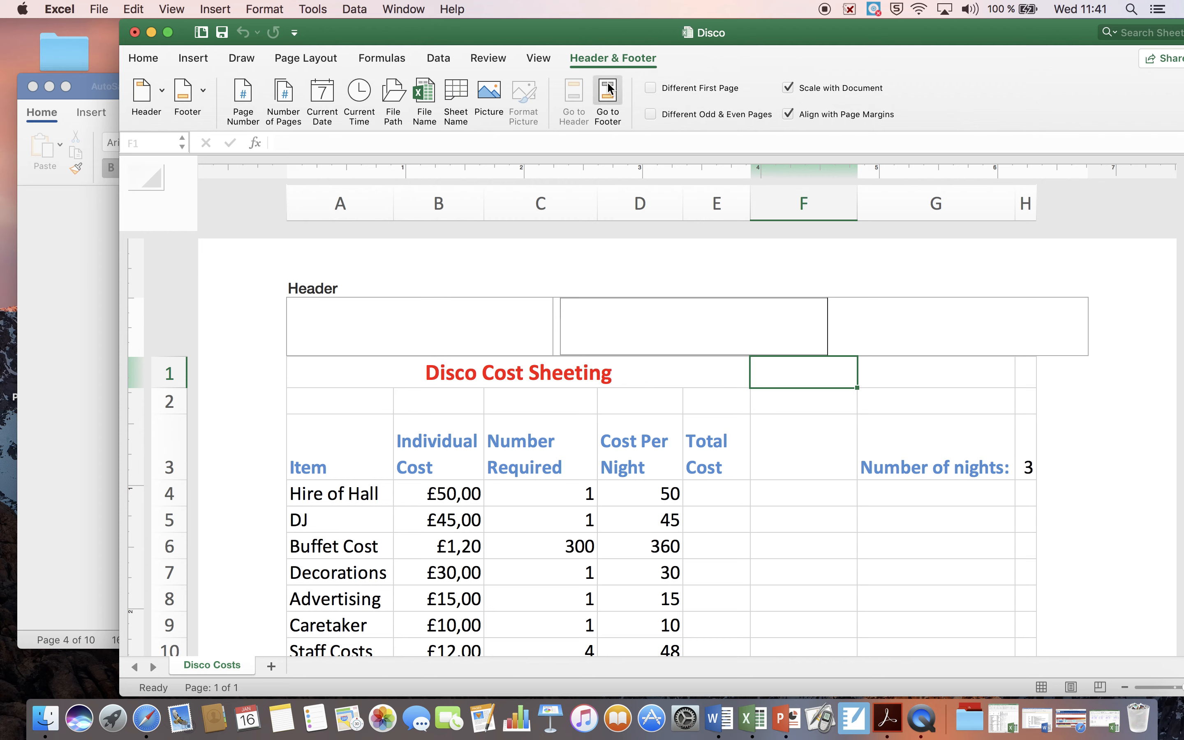
{"action": "left_click", "coordinate": [617, 93]}
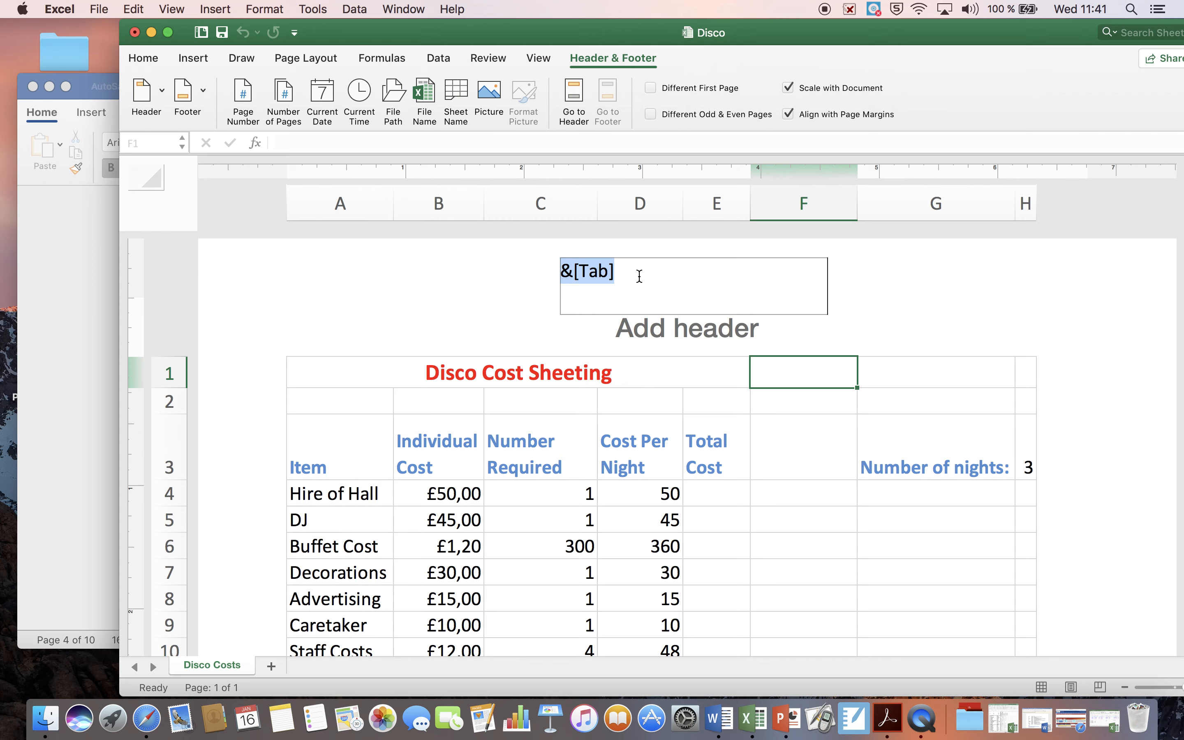
Step: Replace the sheet-name code in the centre footer section with the teacher's title and surname followed by YR 8
{"action": "type", "text": "Mr. "}
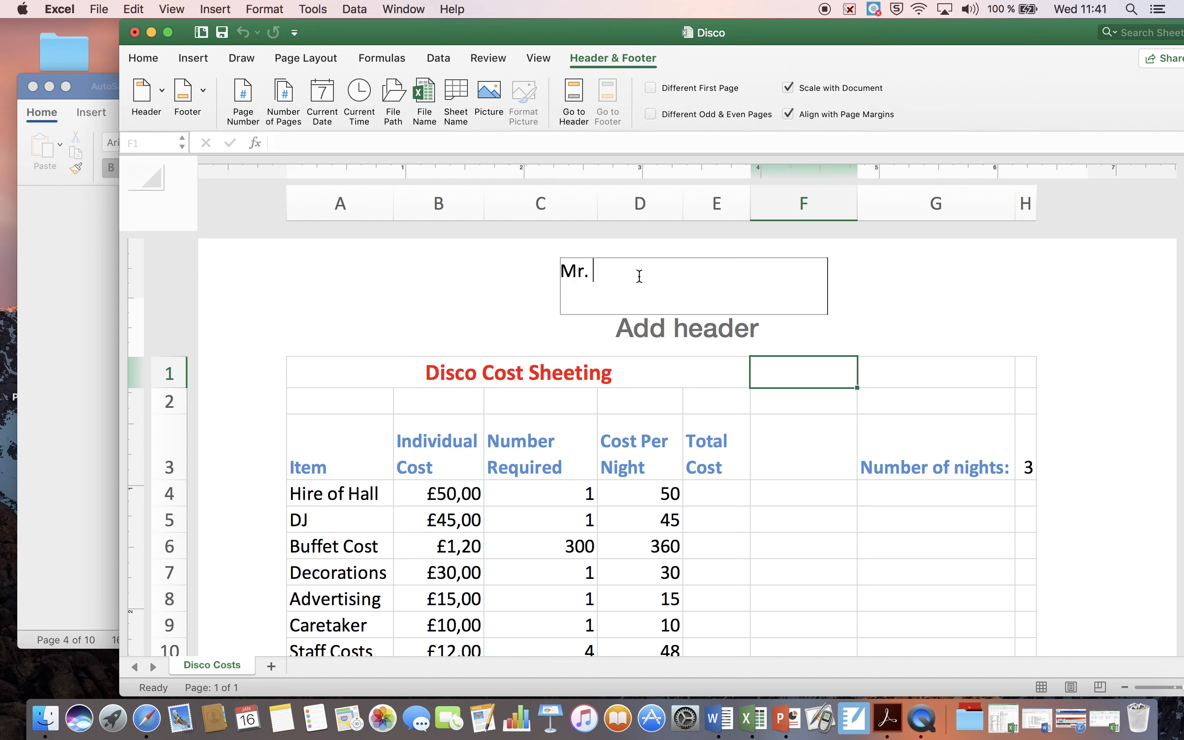
{"action": "type", "text": "Heslin YR 8"}
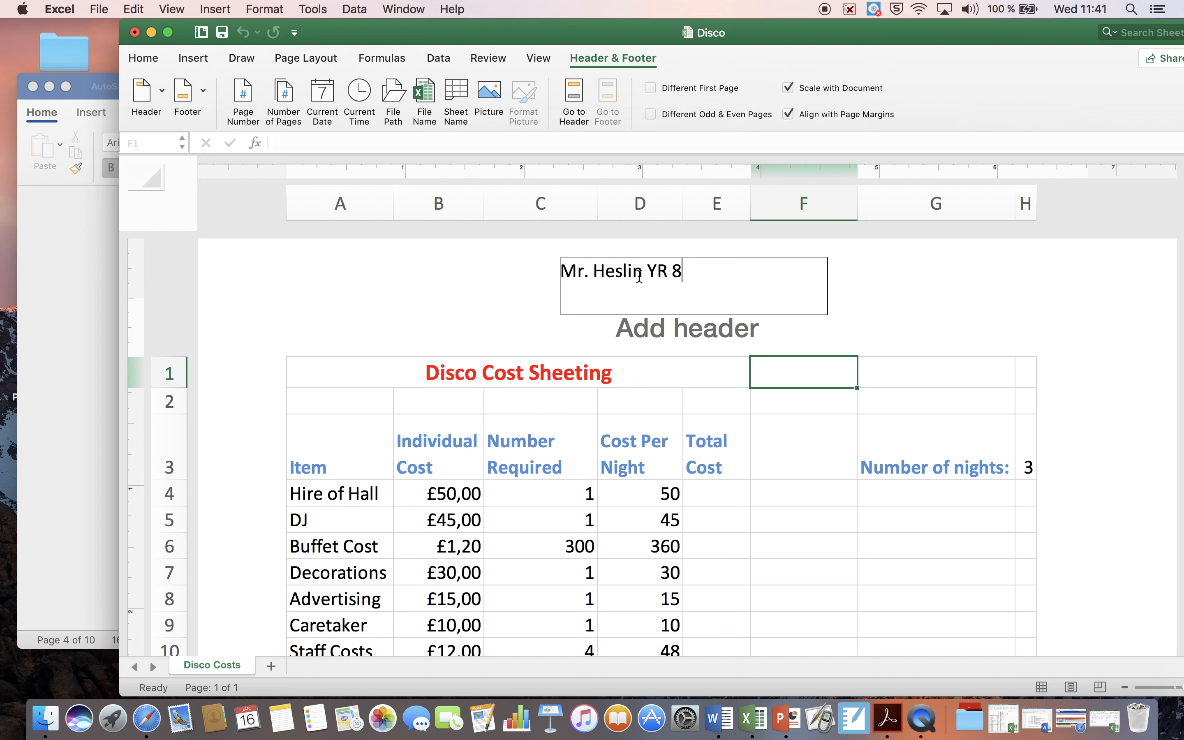
Step: Look over the footer presets without choosing one, and save the Disco workbook
{"action": "left_click", "coordinate": [206, 99]}
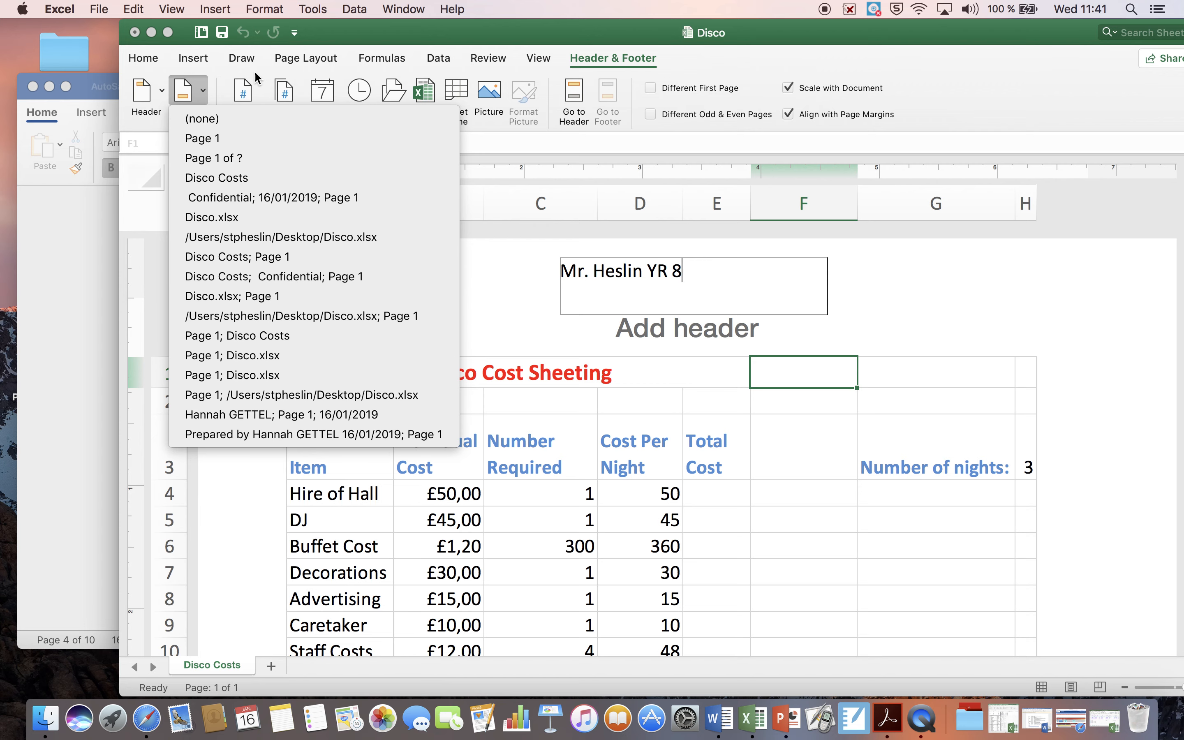
{"action": "left_click", "coordinate": [193, 91]}
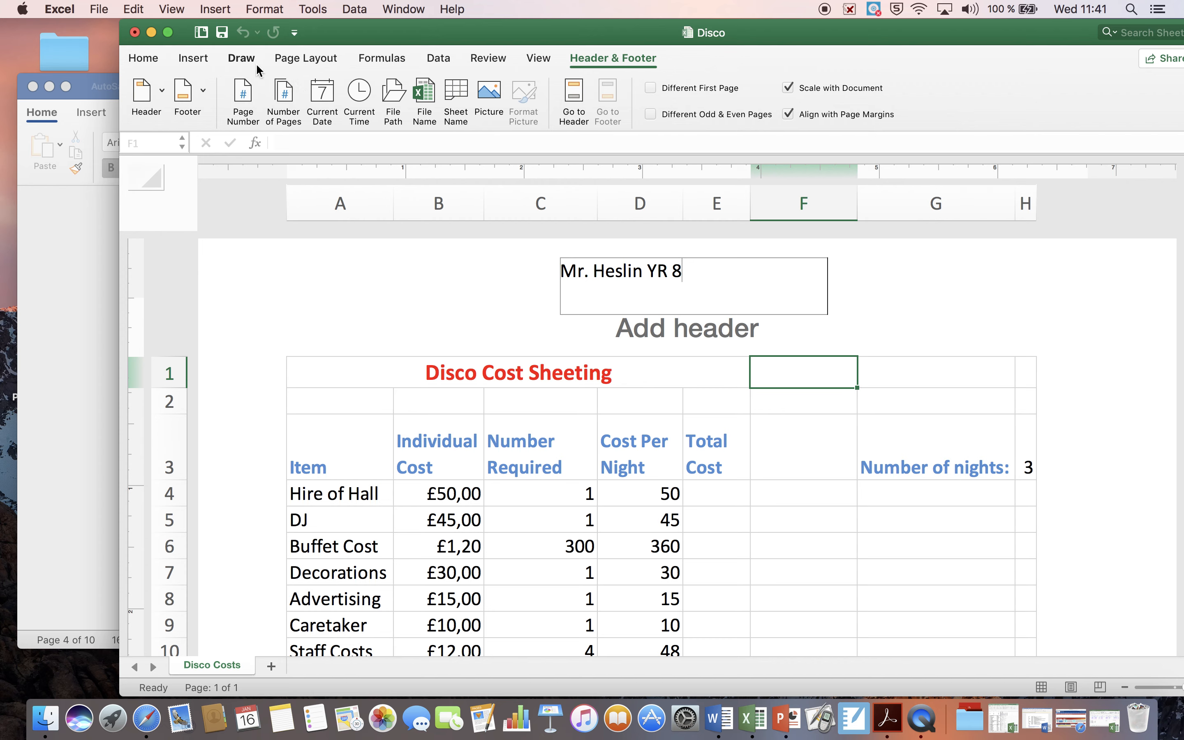
{"action": "left_click", "coordinate": [223, 35]}
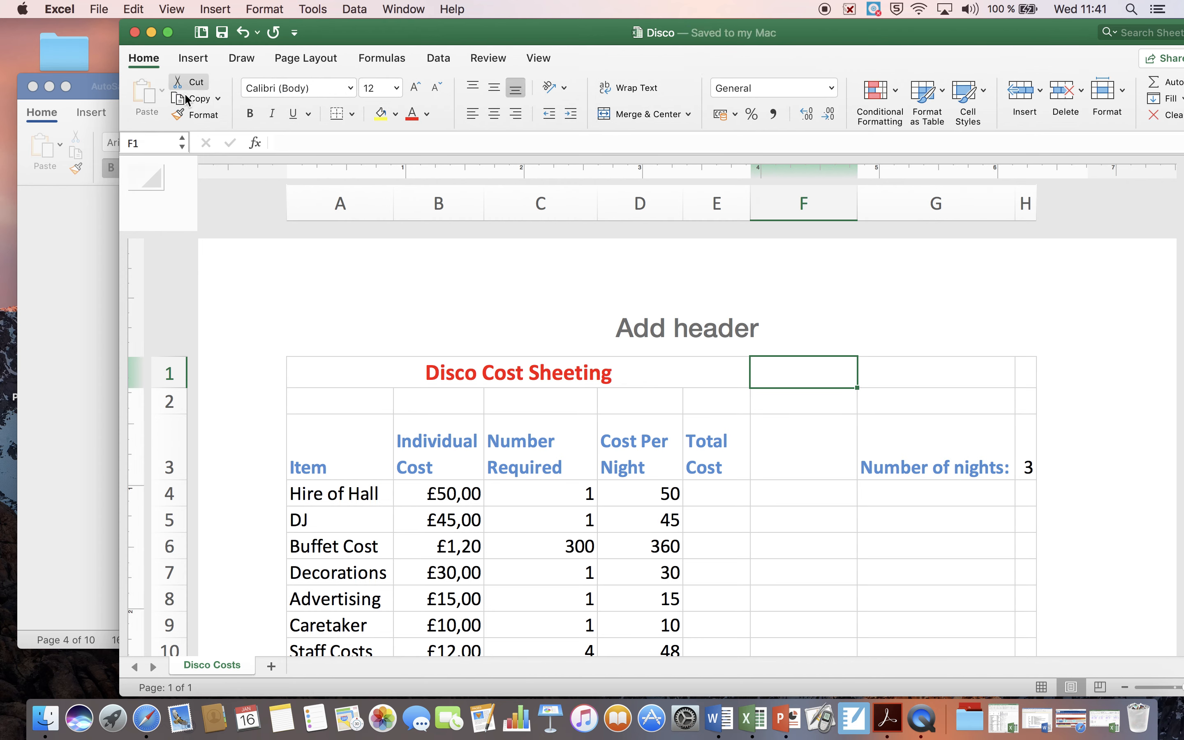
Step: Select the Item heading cell, reopen Header & Footer editing, and reposition the workbook window so its commands are reachable
{"action": "left_click", "coordinate": [351, 437]}
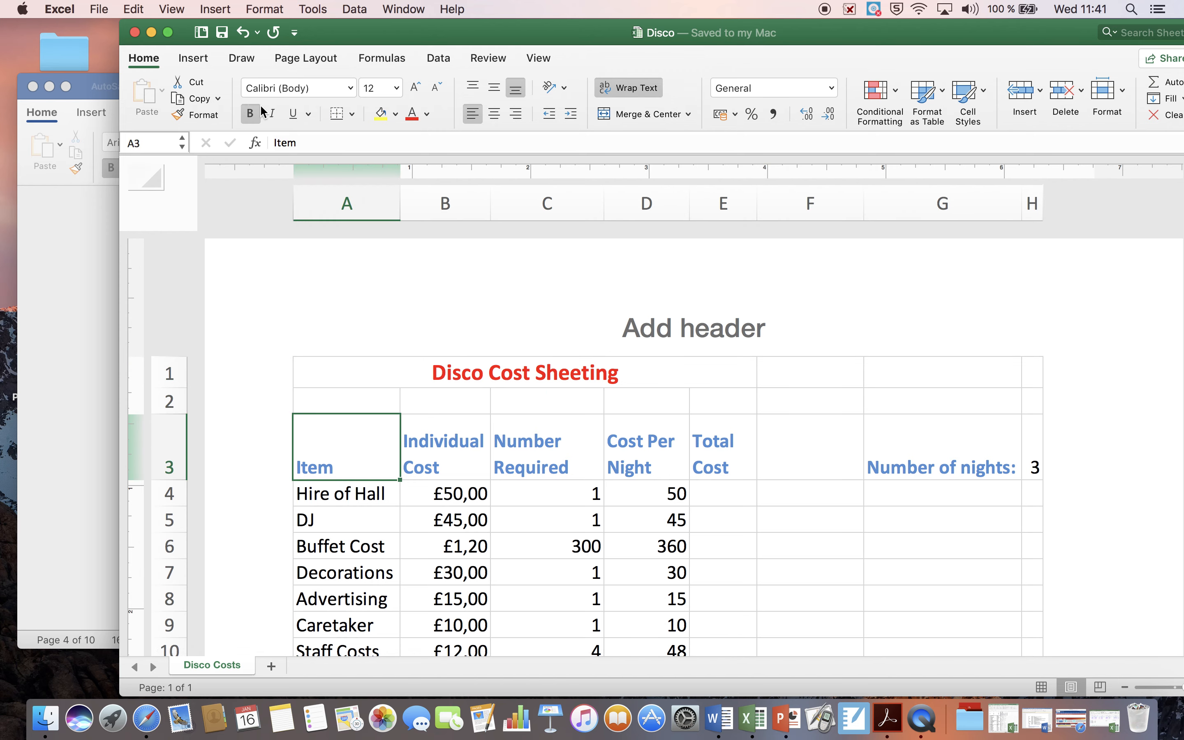
{"action": "left_click", "coordinate": [193, 58]}
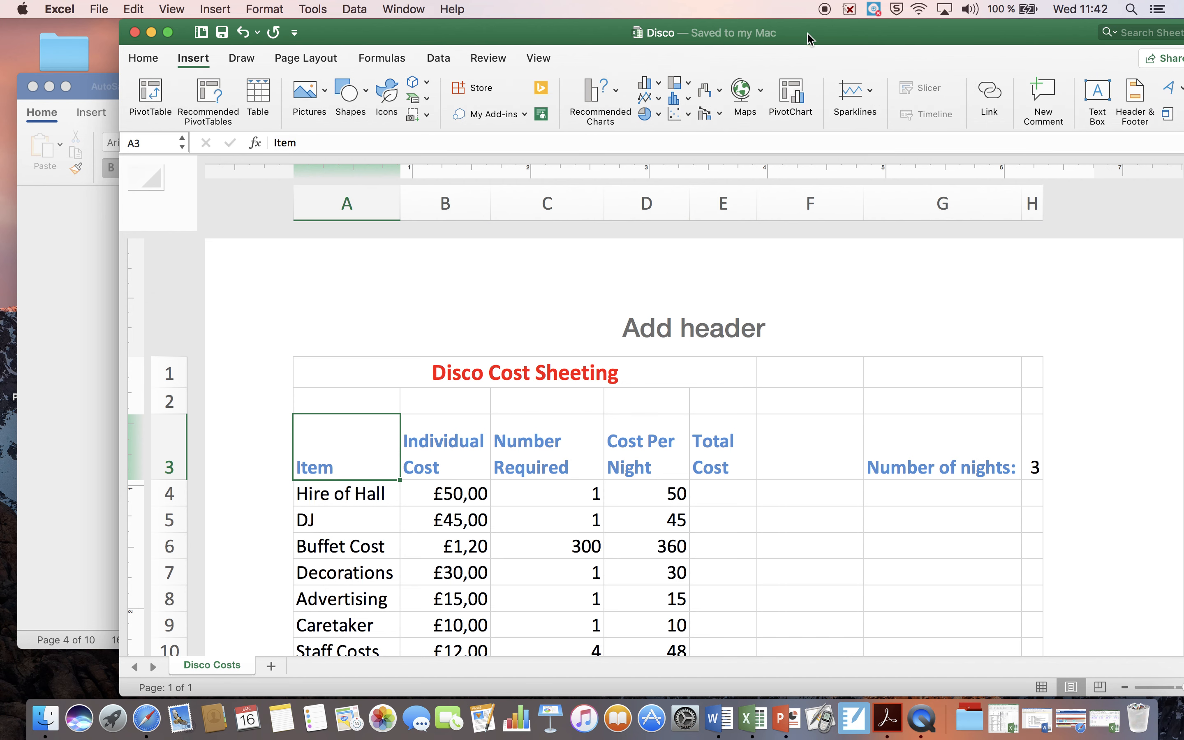
{"action": "left_click_drag", "start_coordinate": [811, 37], "coordinate": [659, 55]}
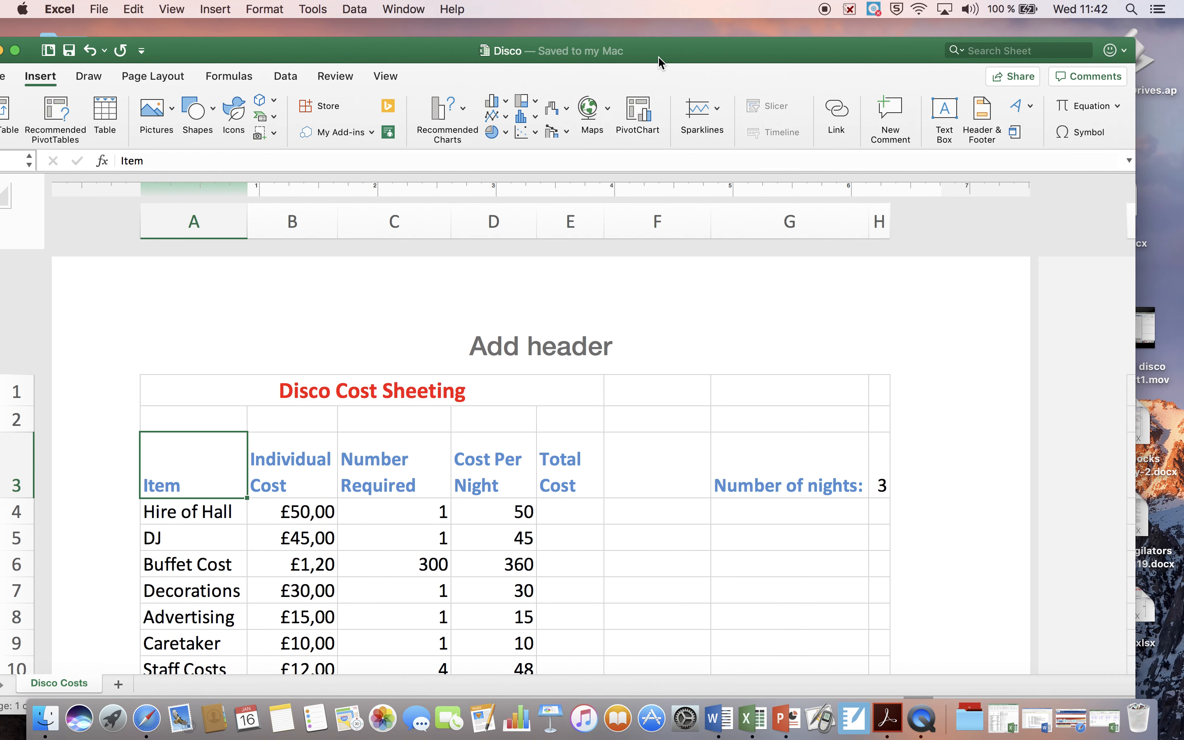
{"action": "left_click", "coordinate": [981, 117]}
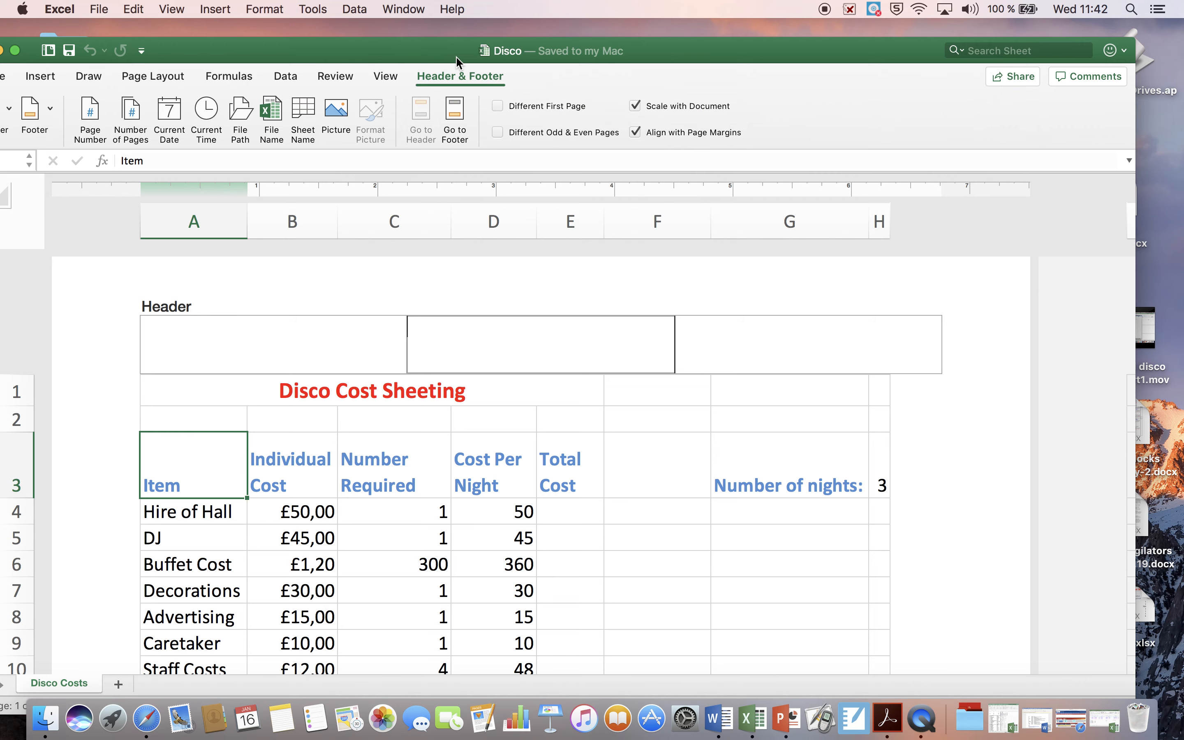
{"action": "left_click_drag", "start_coordinate": [693, 56], "coordinate": [795, 71]}
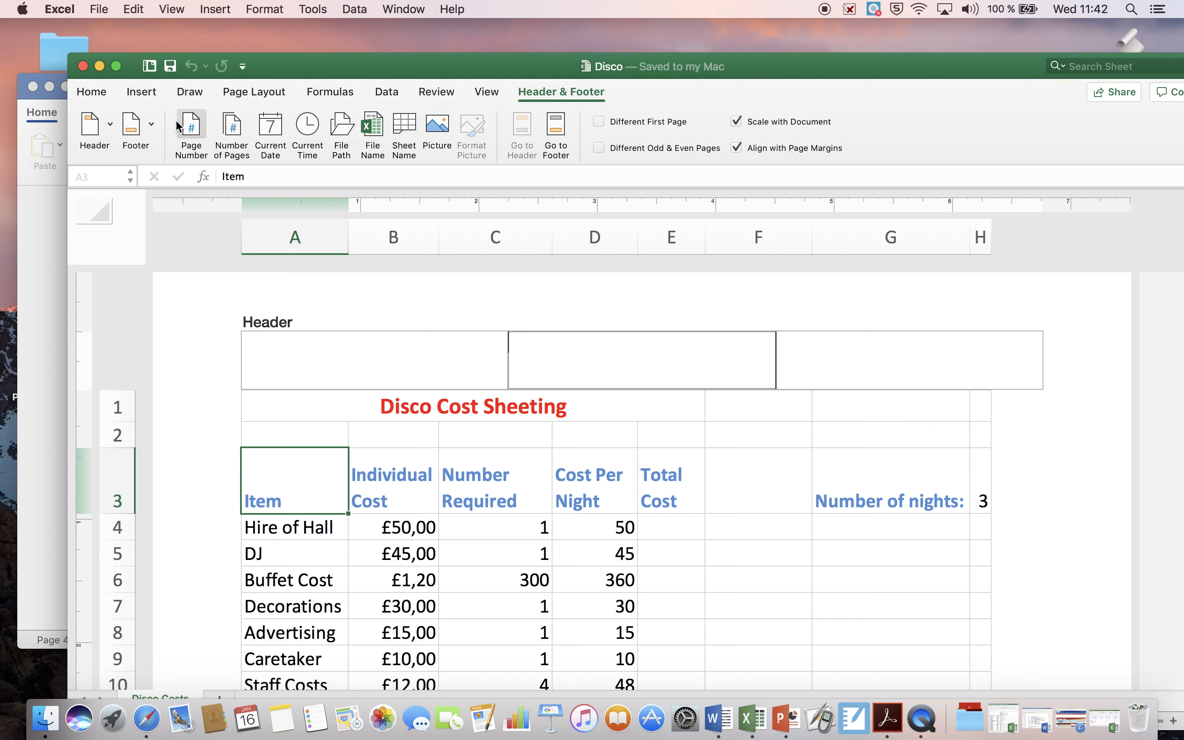
Step: View the footer presets without choosing one, and apply the (none) preset to the sheet's header
{"action": "left_click", "coordinate": [282, 358]}
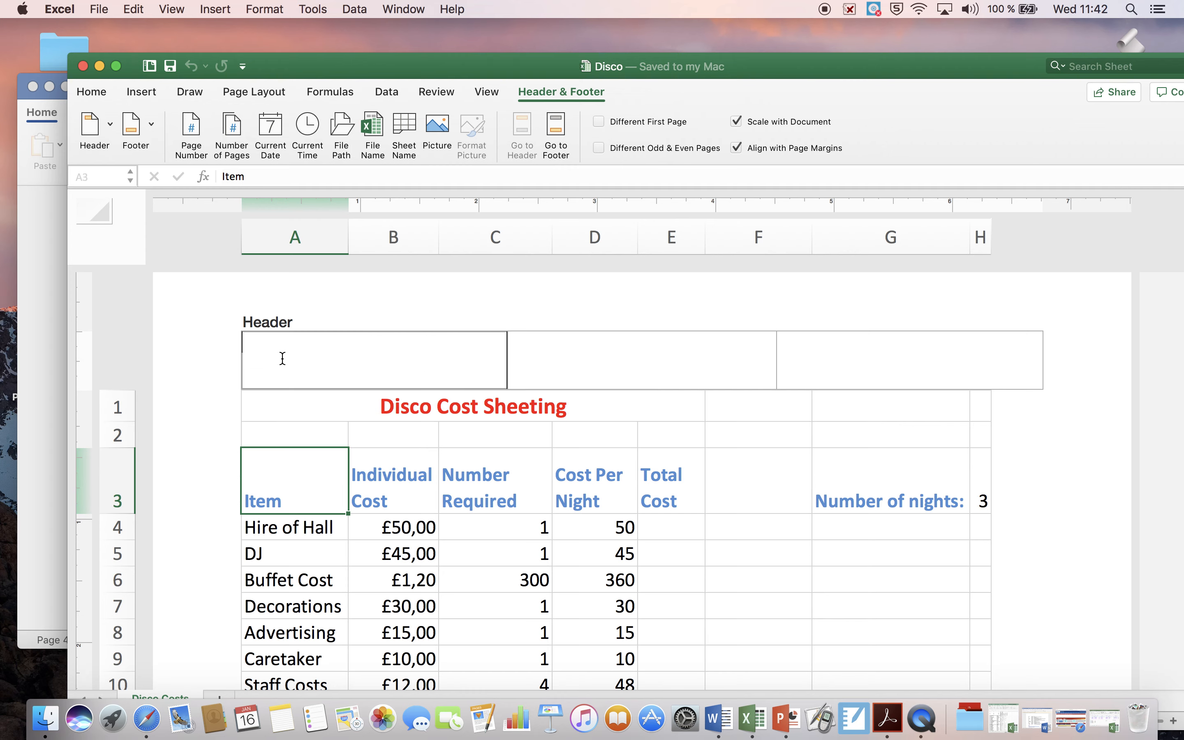
{"action": "left_click", "coordinate": [151, 125]}
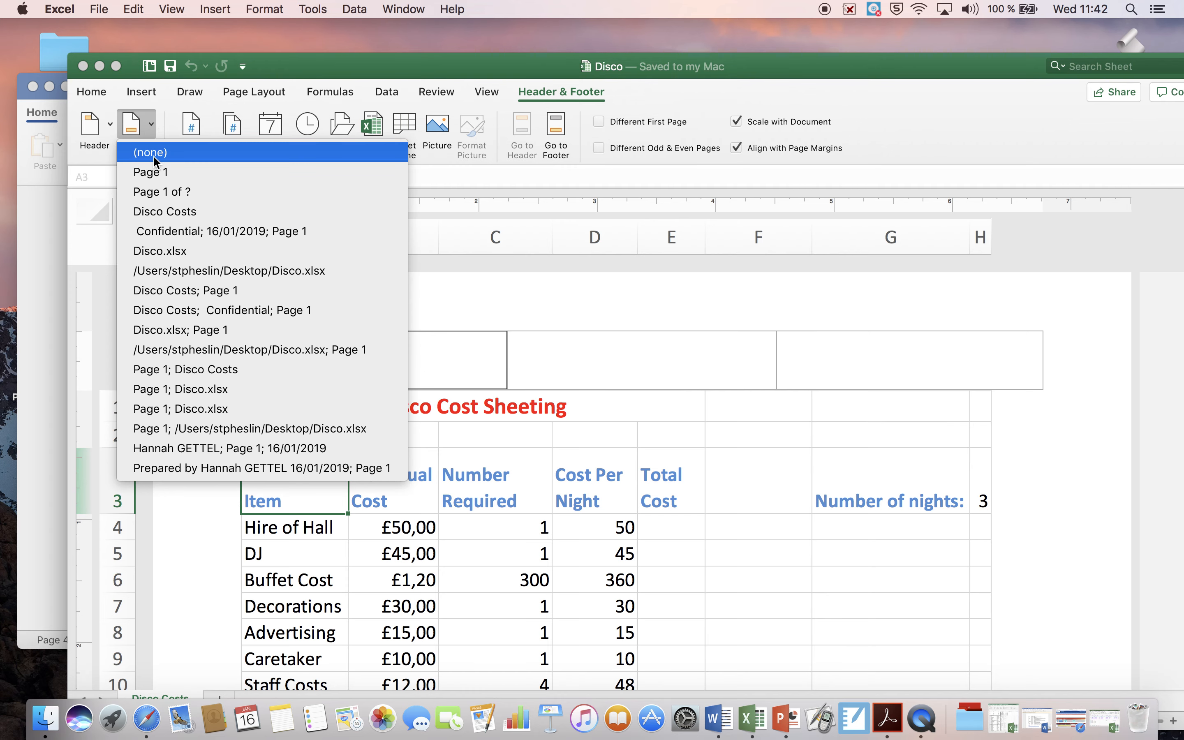
{"action": "left_click", "coordinate": [91, 167]}
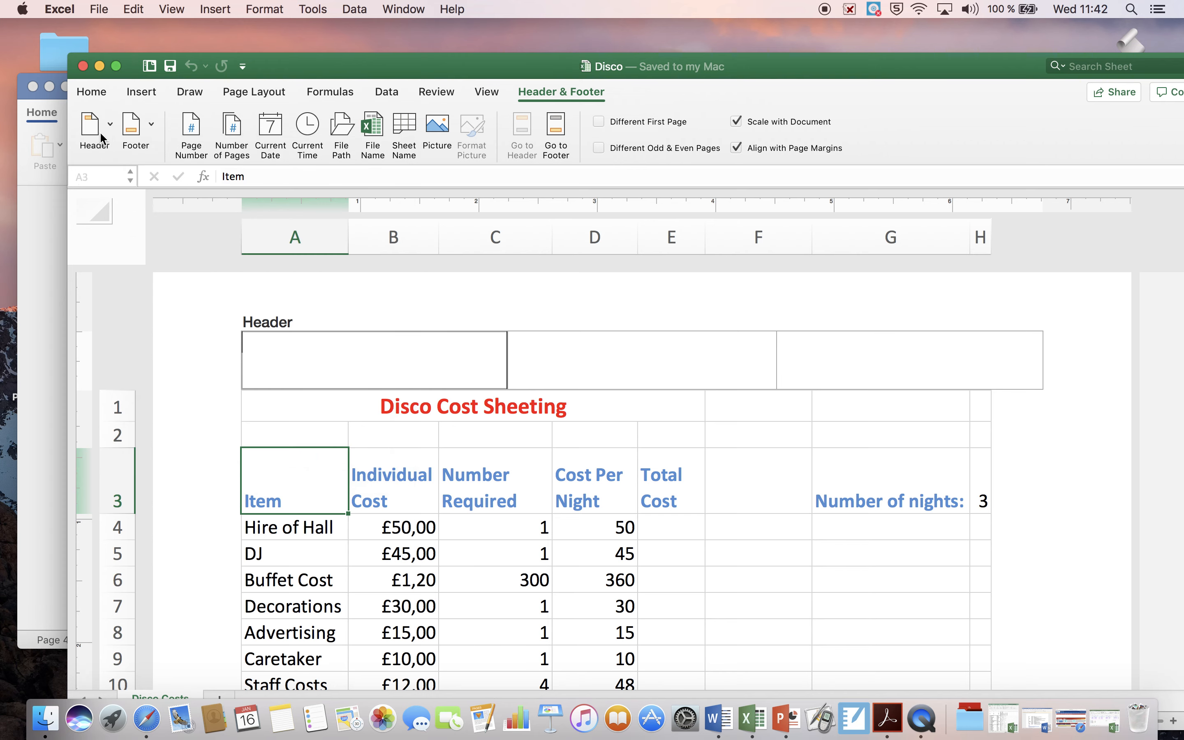
{"action": "left_click", "coordinate": [104, 127]}
{"action": "left_click", "coordinate": [103, 152]}
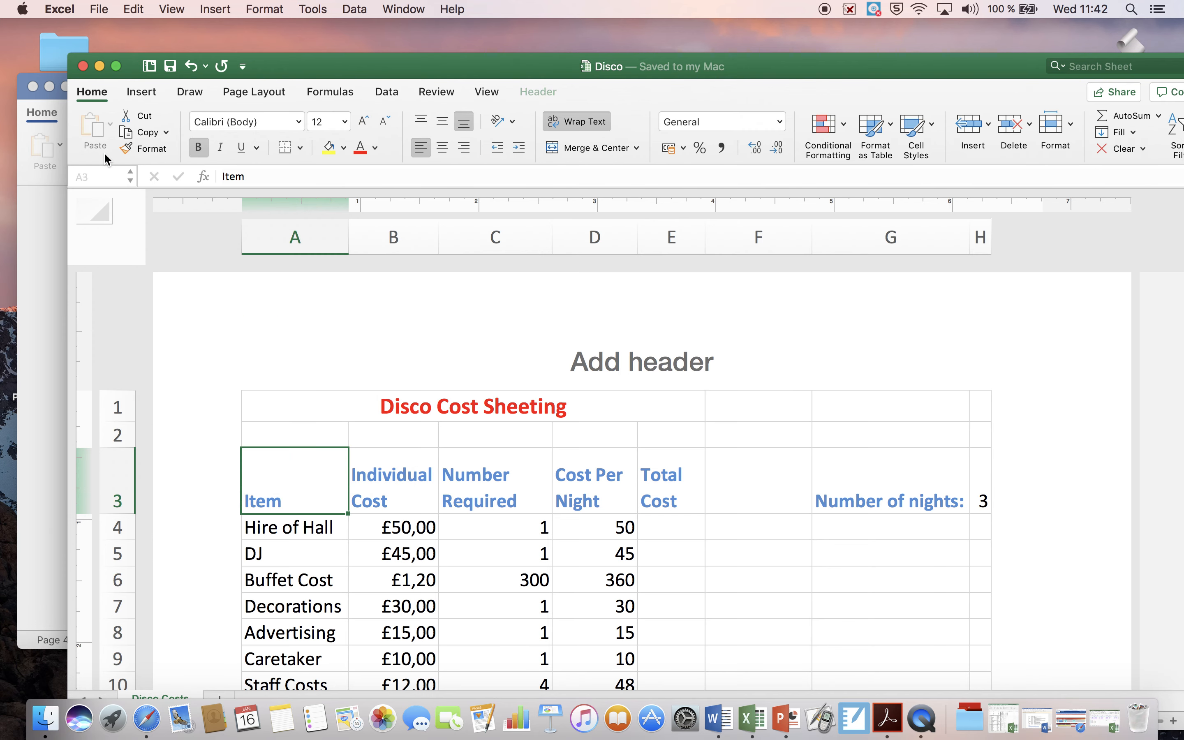
Step: Select the Total Cost heading cell and return the worksheet to Normal view
{"action": "left_click", "coordinate": [494, 433]}
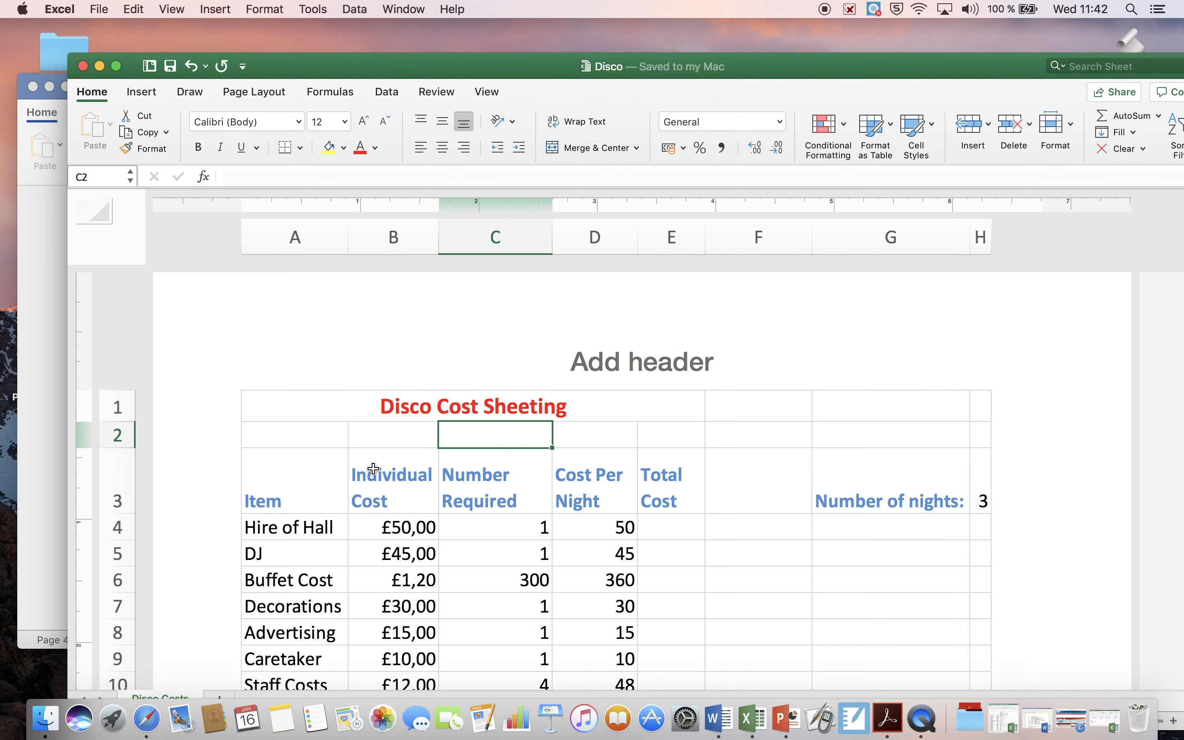
{"action": "double_click", "coordinate": [346, 481]}
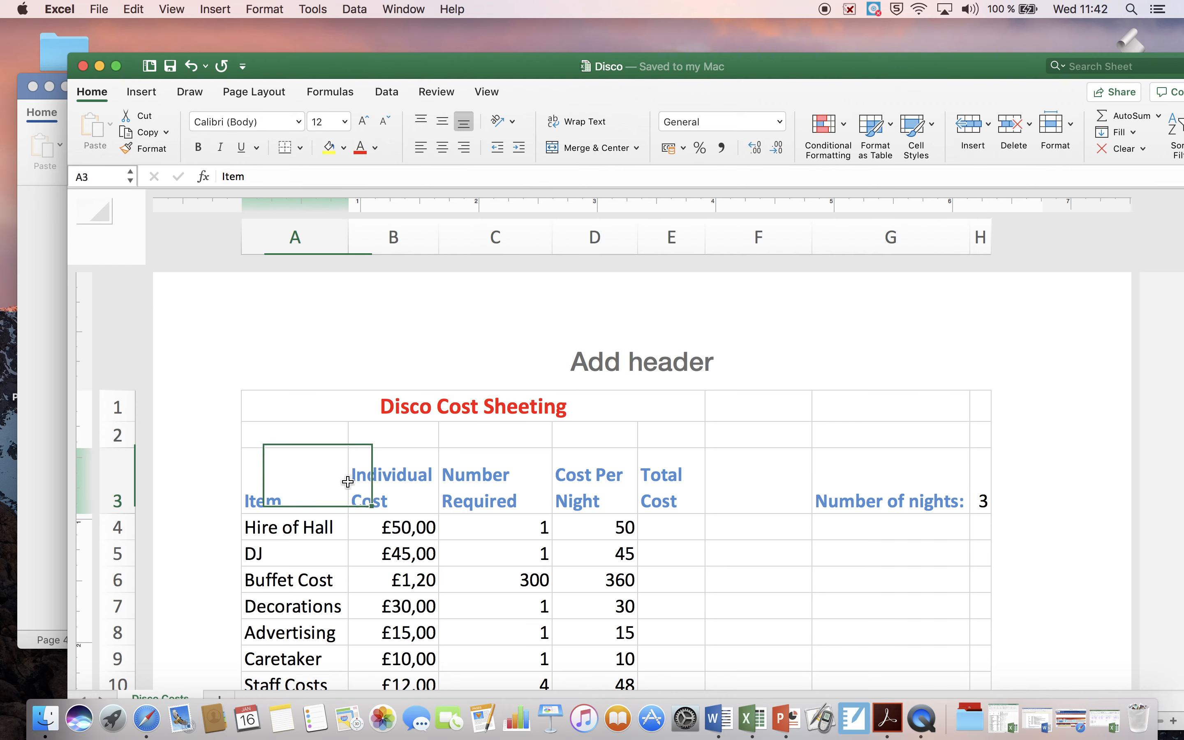
{"action": "left_click", "coordinate": [487, 92]}
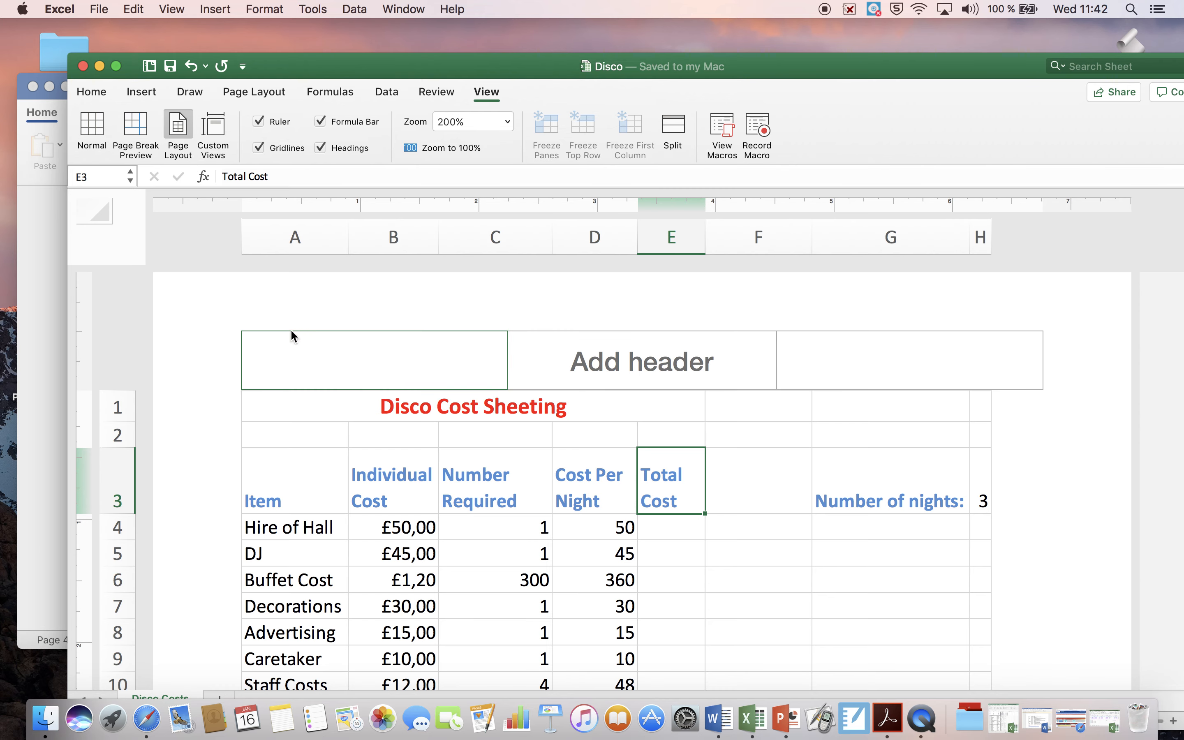
{"action": "left_click", "coordinate": [99, 133]}
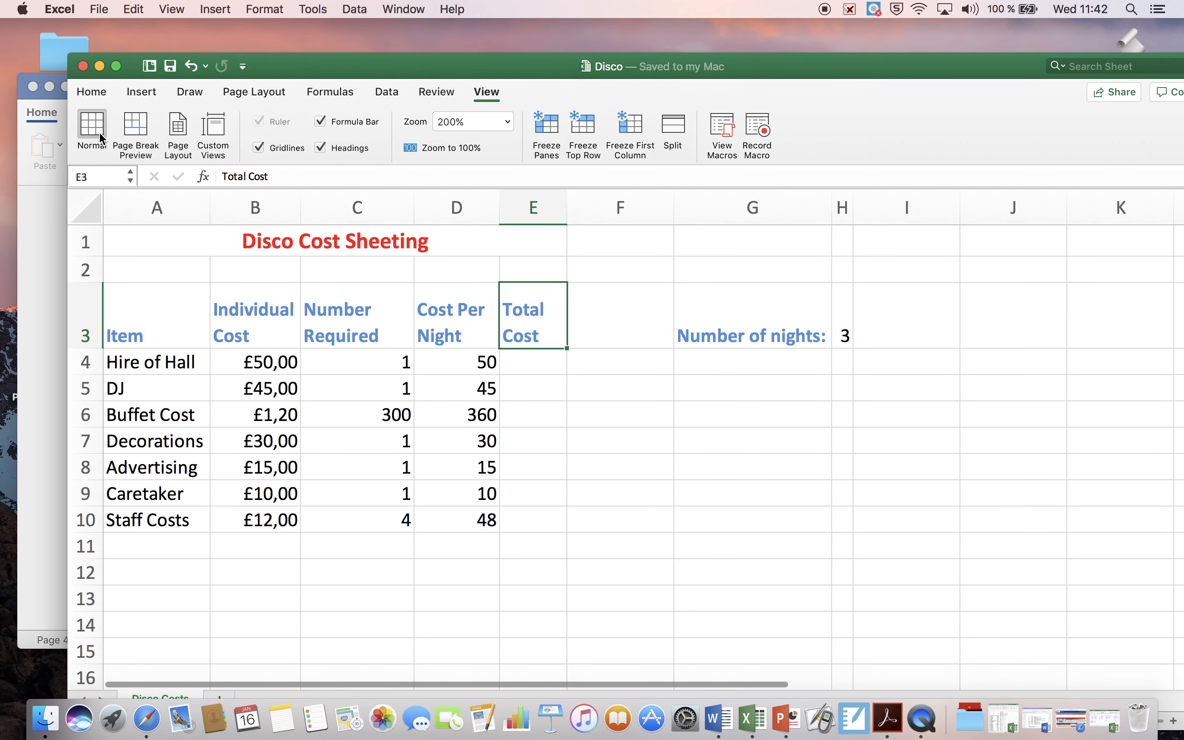
Step: Switch to the Disco Task document in Word and read instruction 17 about the total cost formula
{"action": "scroll", "coordinate": [263, 326], "scroll_direction": "down", "scroll_amount": 3}
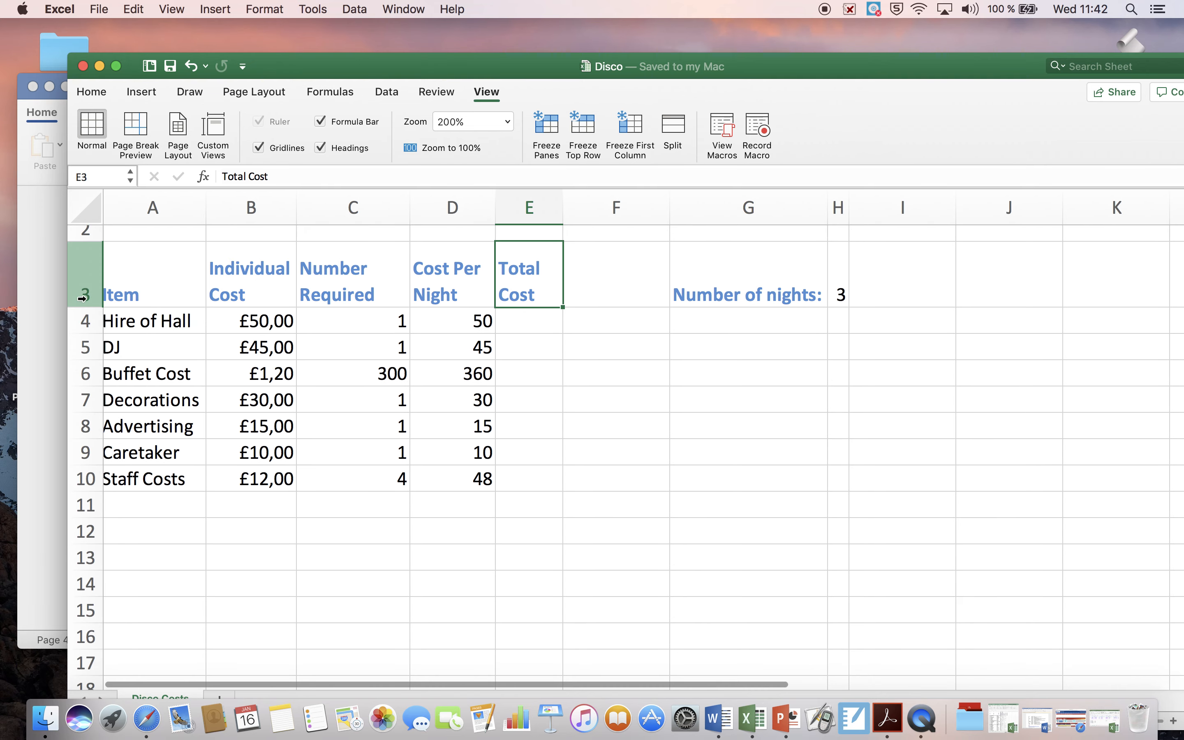
{"action": "left_click", "coordinate": [52, 329]}
{"action": "scroll", "coordinate": [269, 487], "scroll_direction": "down", "scroll_amount": 10}
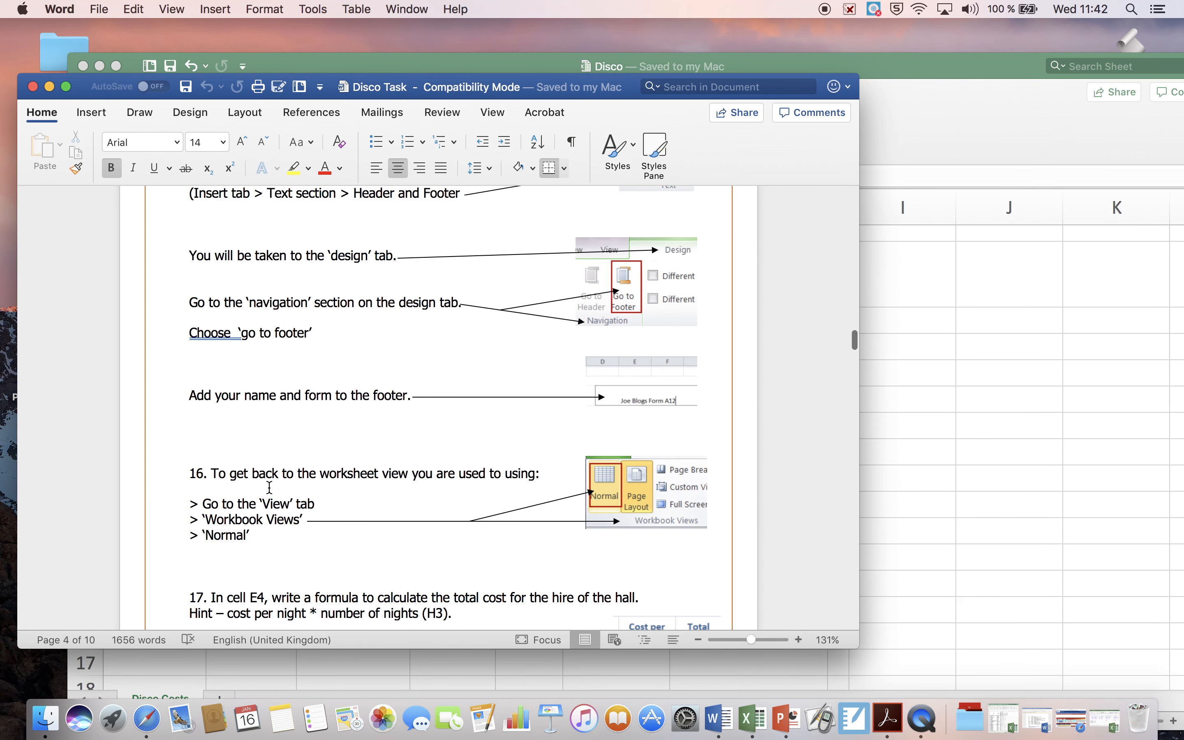
{"action": "scroll", "coordinate": [269, 487], "scroll_direction": "down", "scroll_amount": 6}
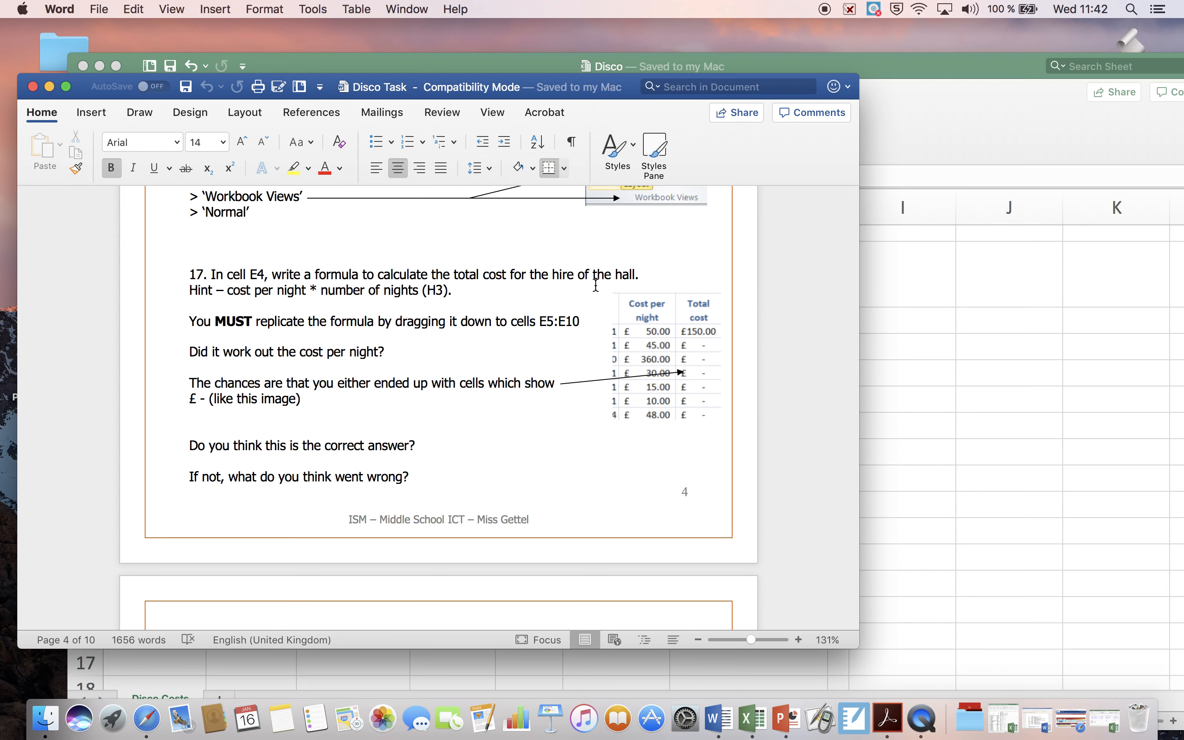
{"action": "left_click", "coordinate": [317, 294]}
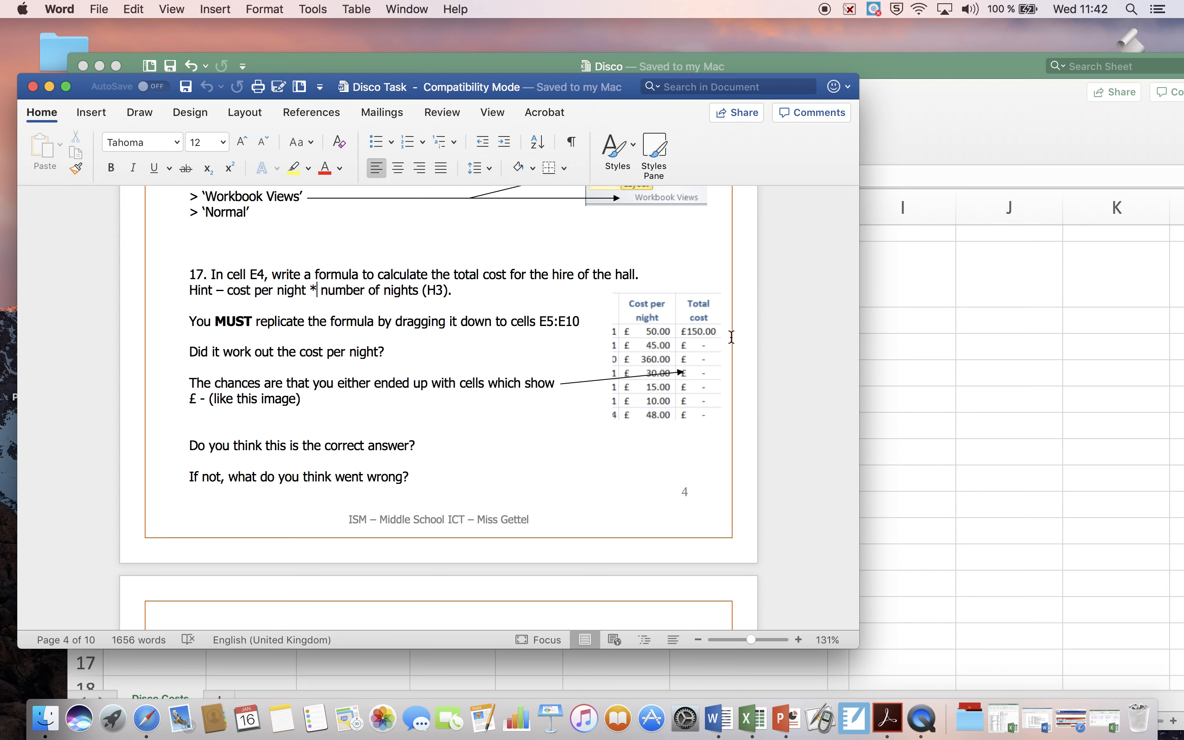
Step: Return to the Disco workbook in Excel and check the Cost Per Night heading and number-of-nights cell H3 against the instruction
{"action": "left_click", "coordinate": [922, 350]}
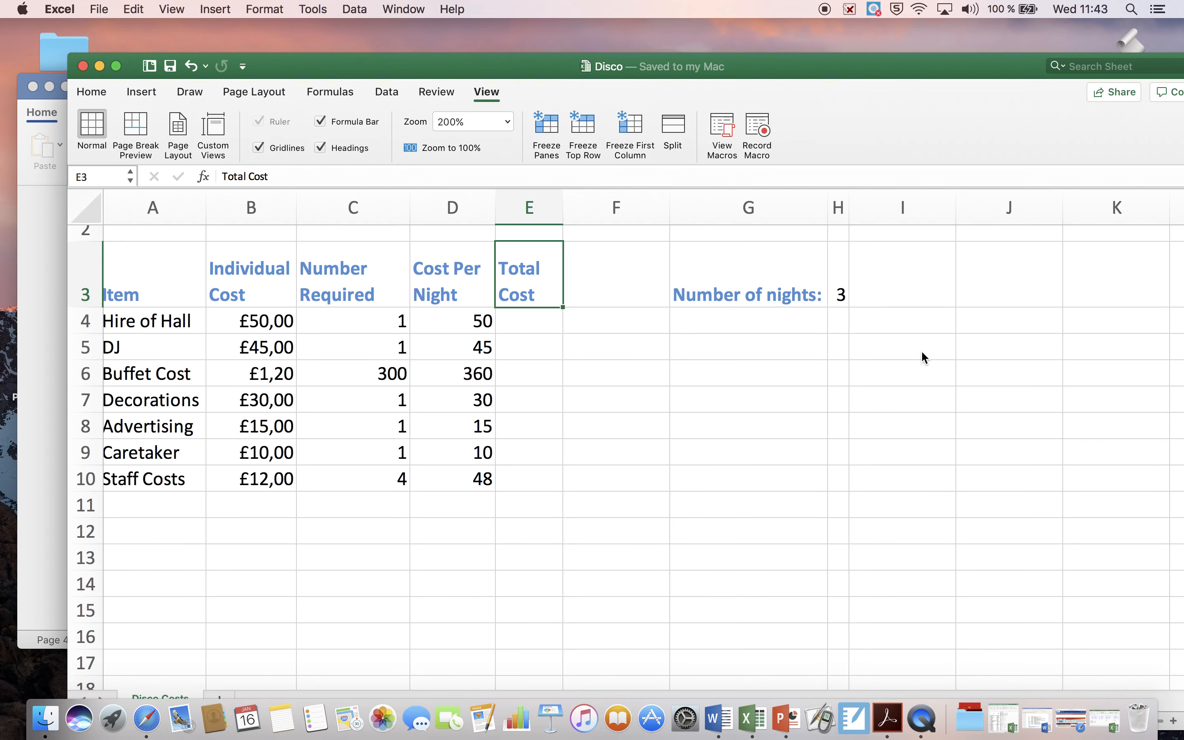
{"action": "left_click", "coordinate": [844, 288]}
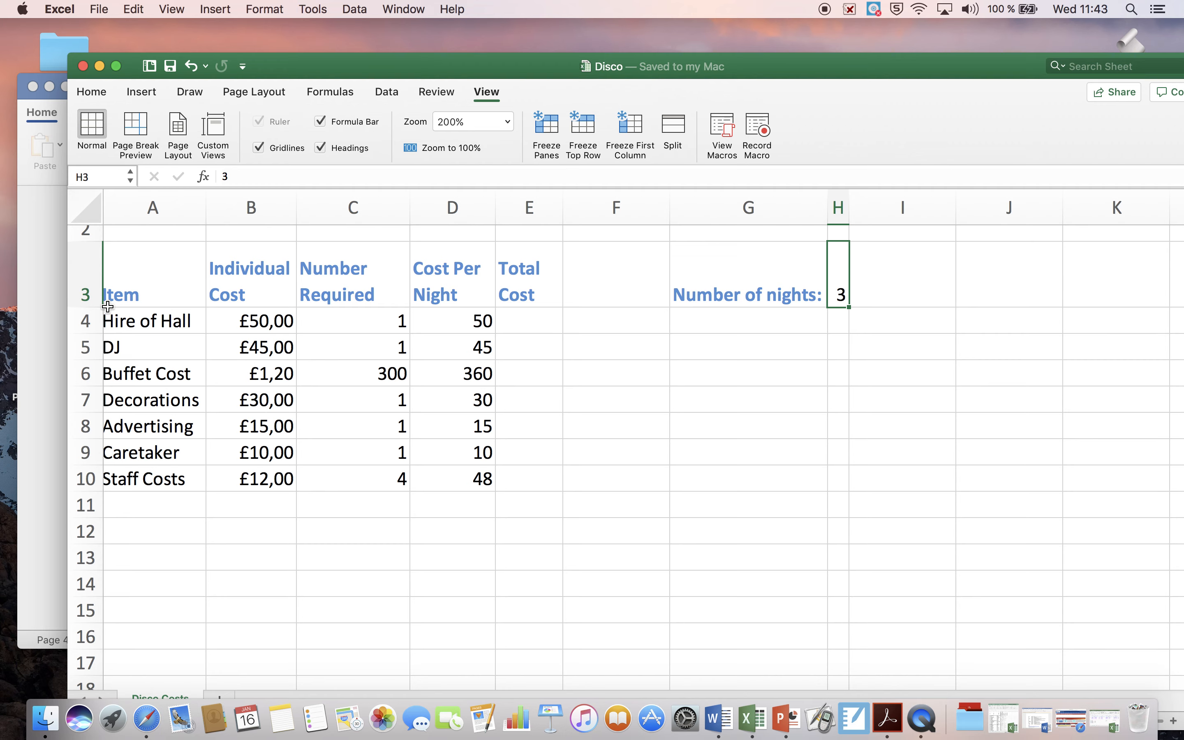
{"action": "left_click", "coordinate": [49, 321]}
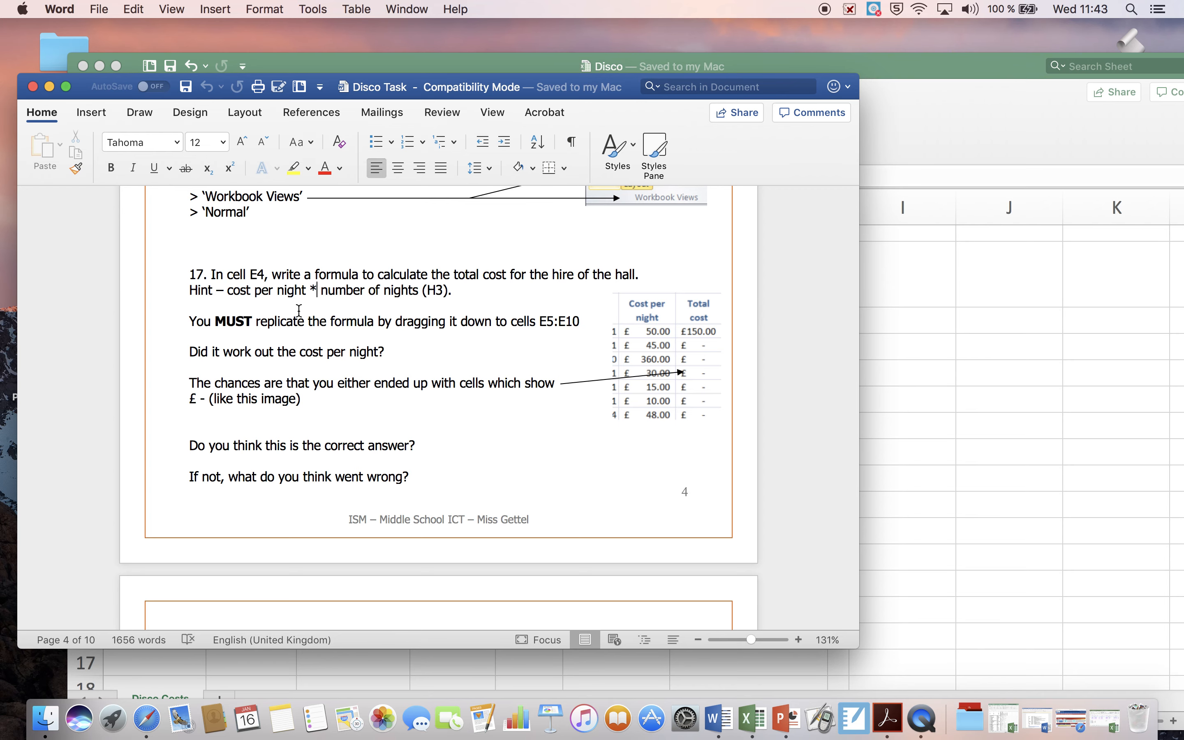
{"action": "left_click", "coordinate": [918, 333]}
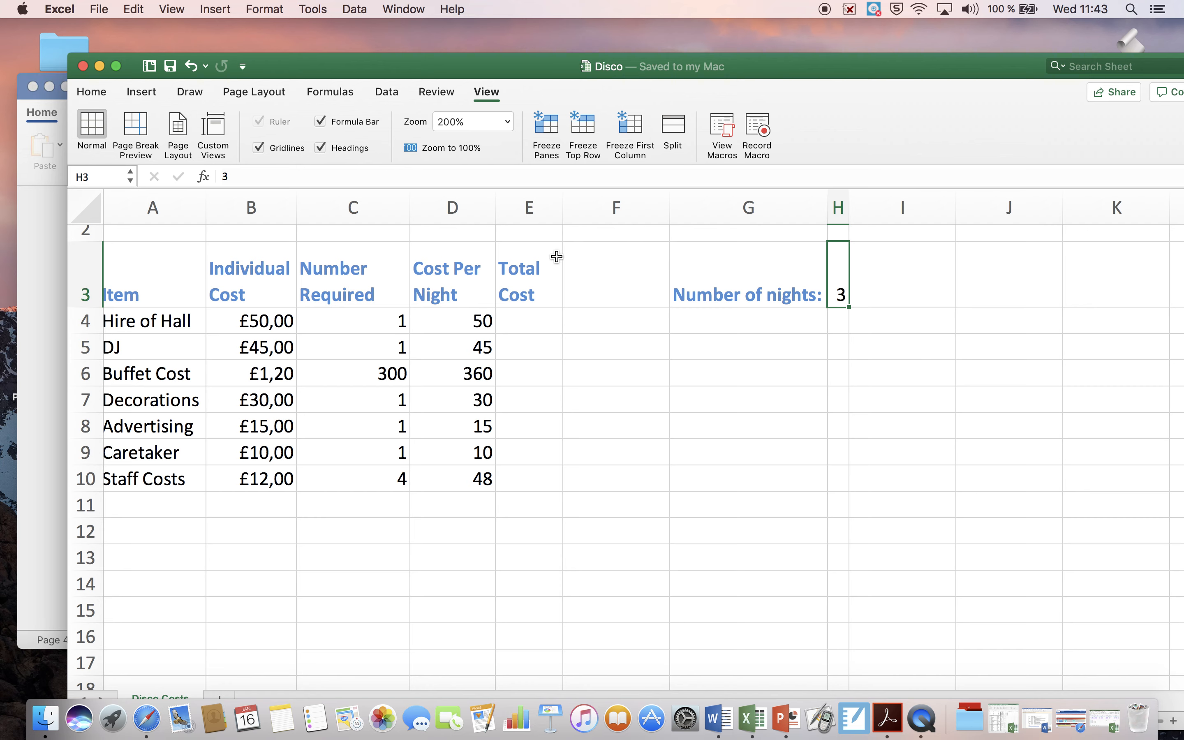
{"action": "left_click", "coordinate": [468, 277]}
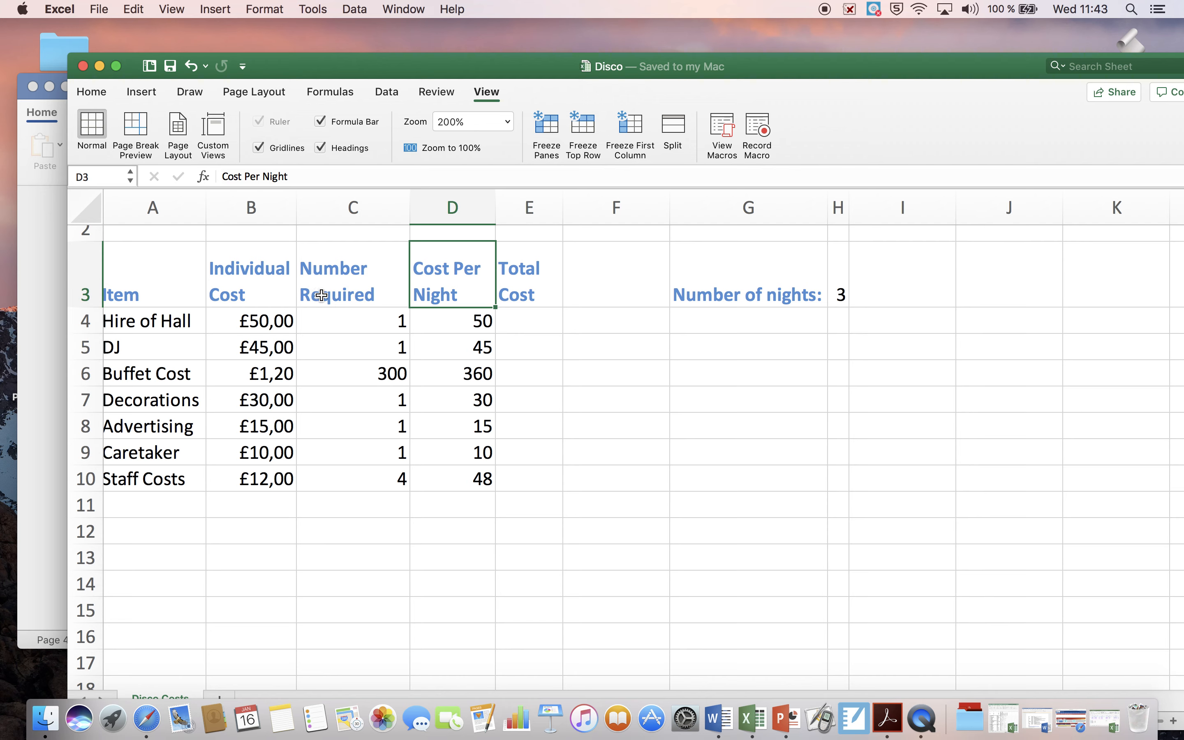
{"action": "left_click", "coordinate": [839, 300]}
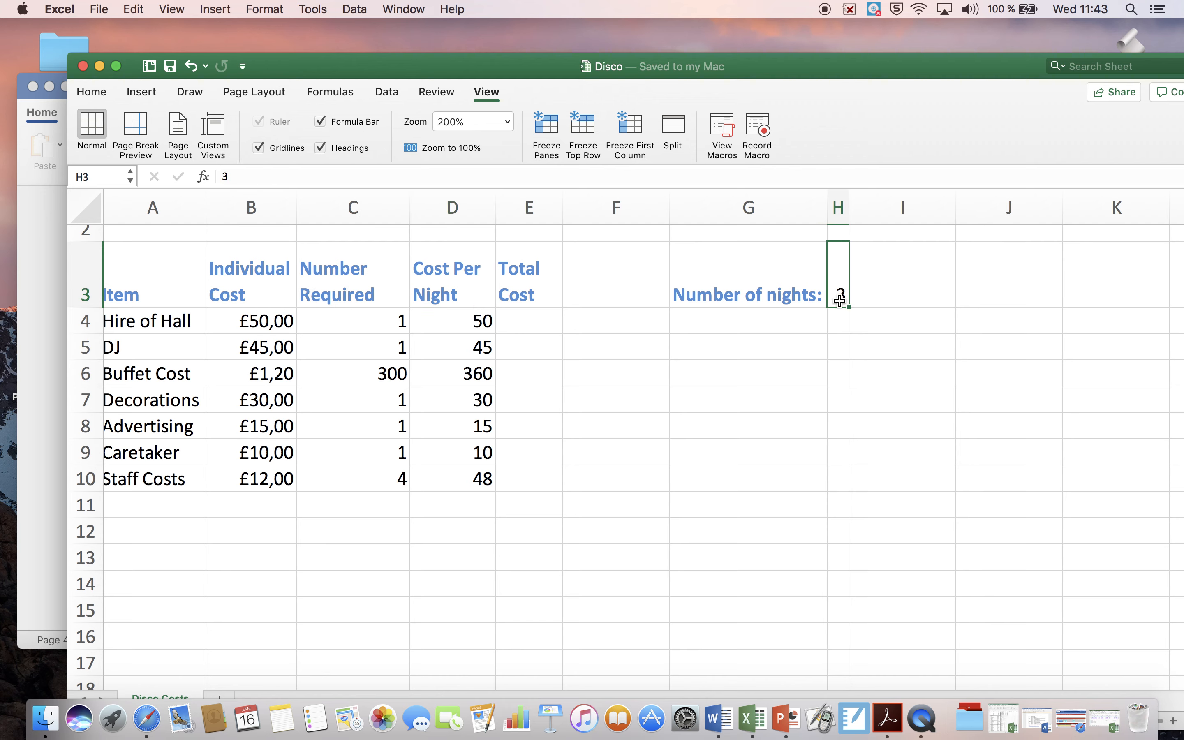
Step: Enter the formula =D4*H3 in cell E4 to calculate the total cost for the hire of the hall
{"action": "left_click", "coordinate": [527, 323]}
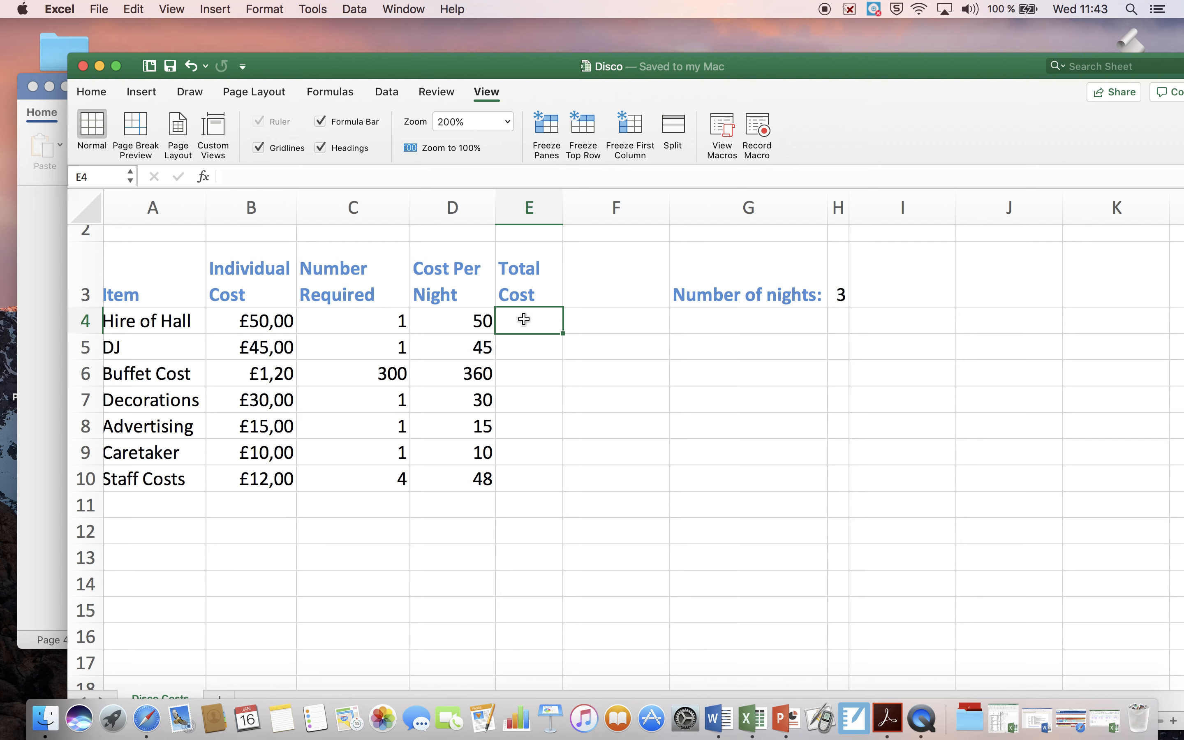
{"action": "type", "text": "="}
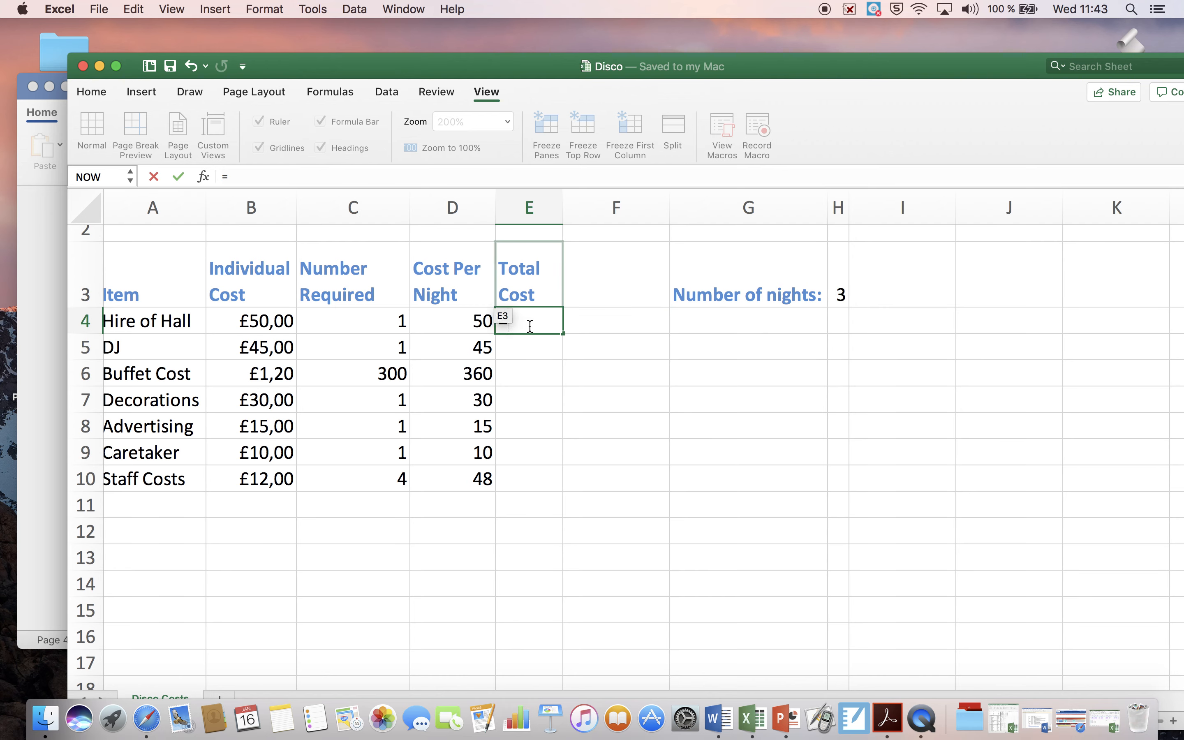
{"action": "type", "text": "D4"}
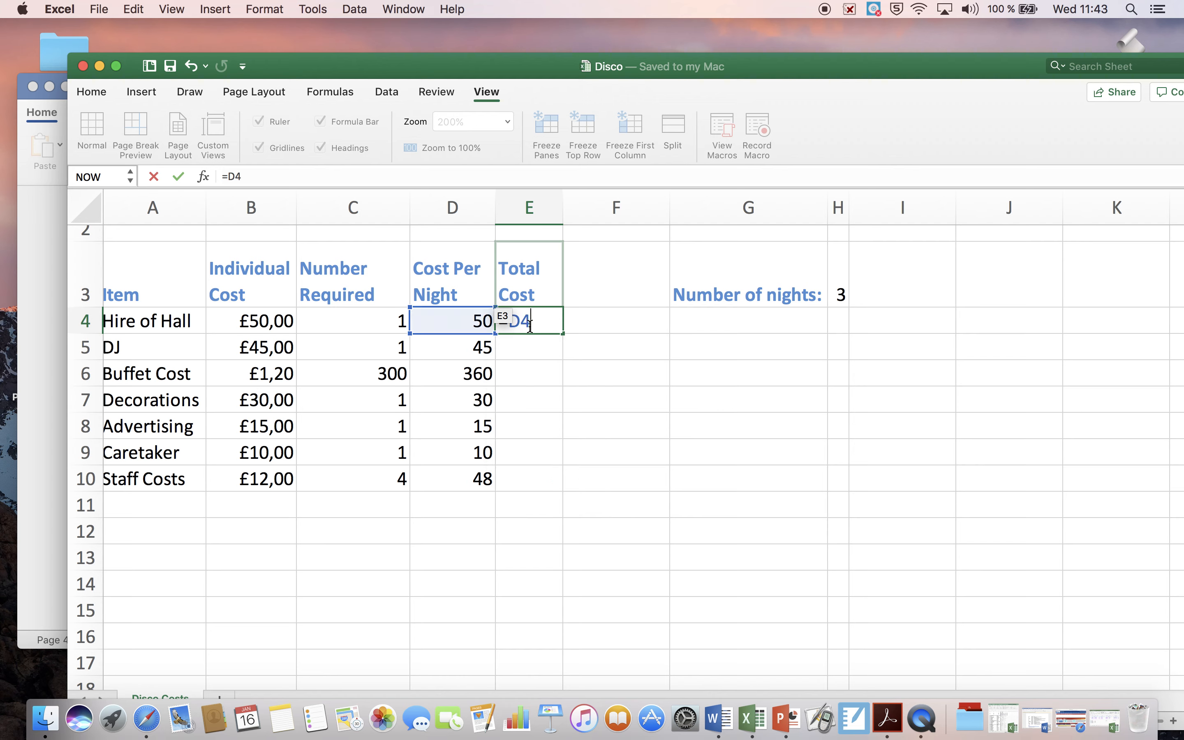
{"action": "type", "text": "*H"}
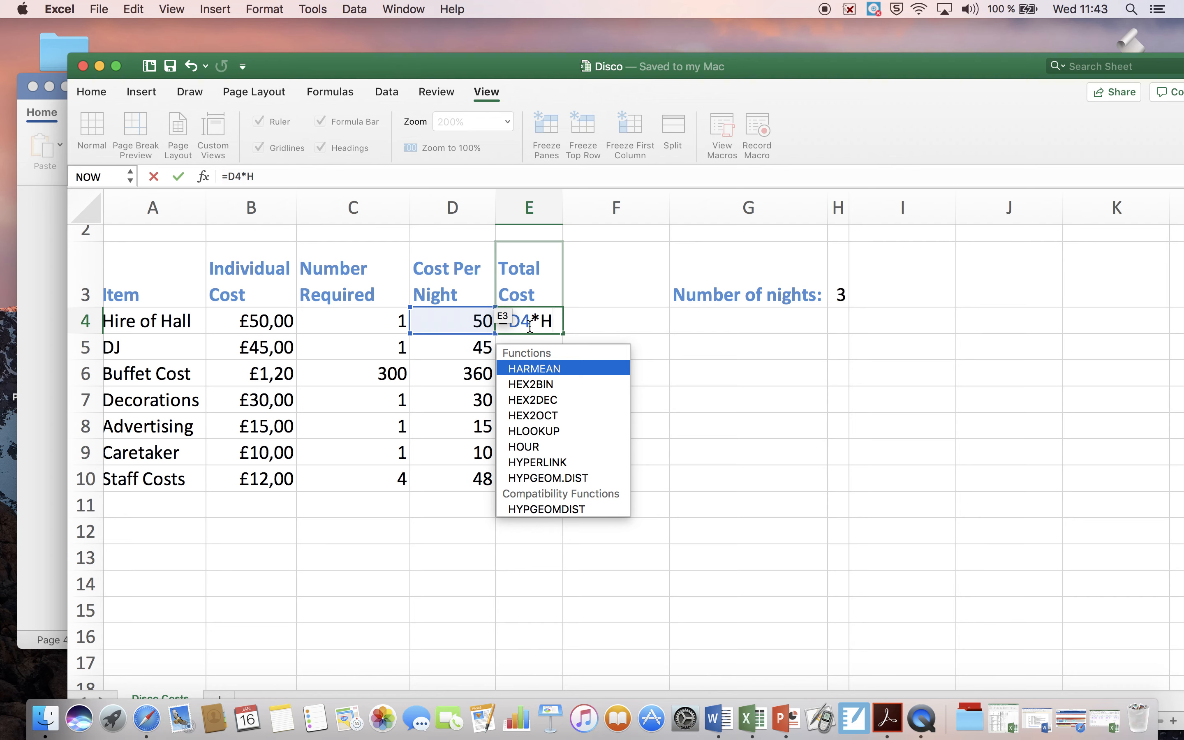
{"action": "type", "text": "3"}
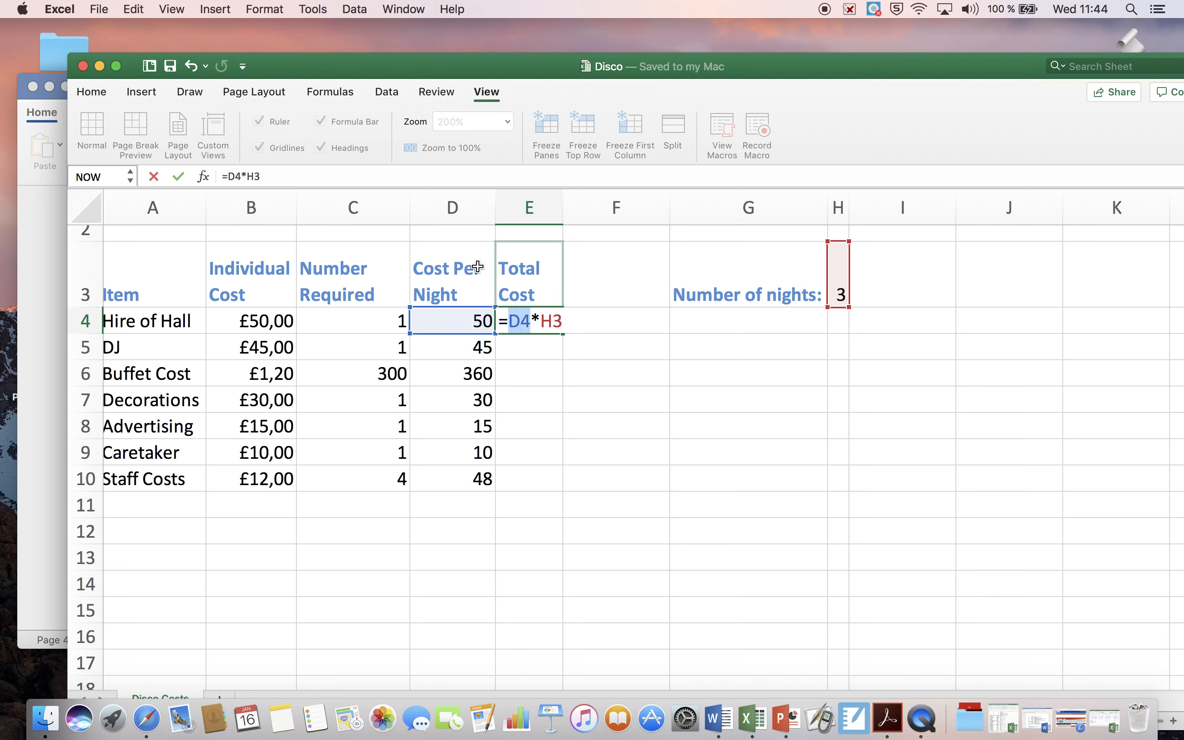
{"action": "left_click", "coordinate": [269, 170]}
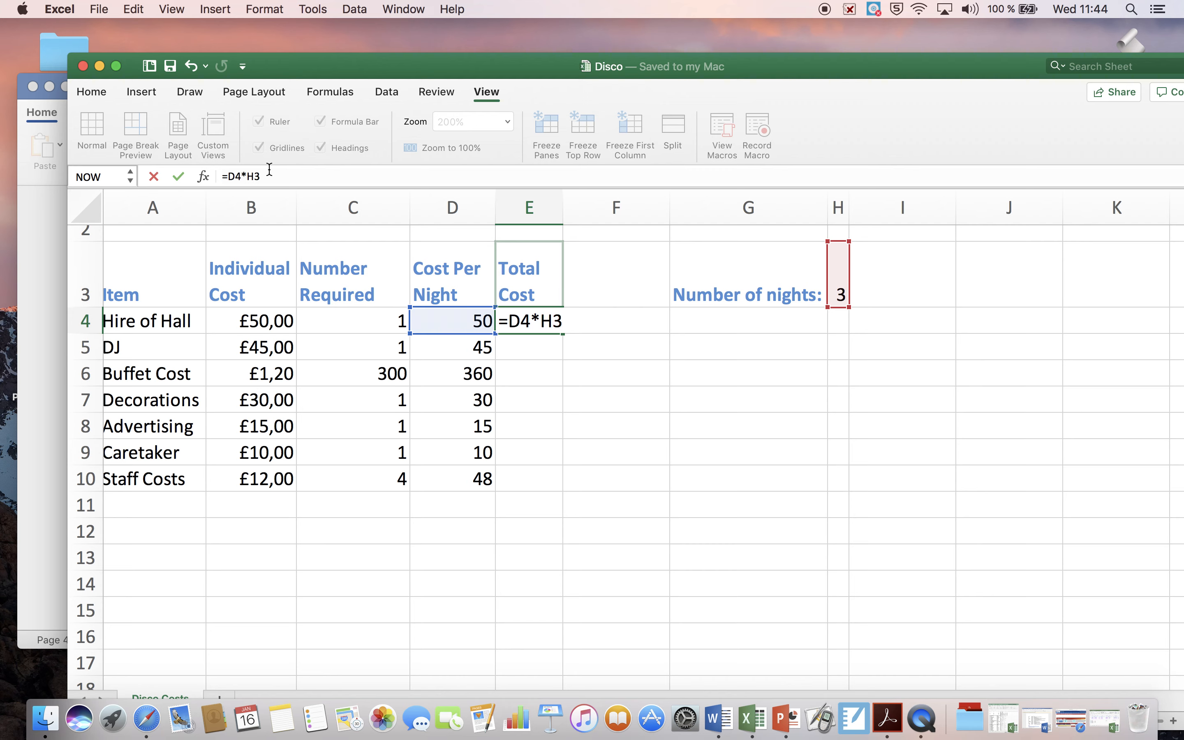
{"action": "key", "text": "Return"}
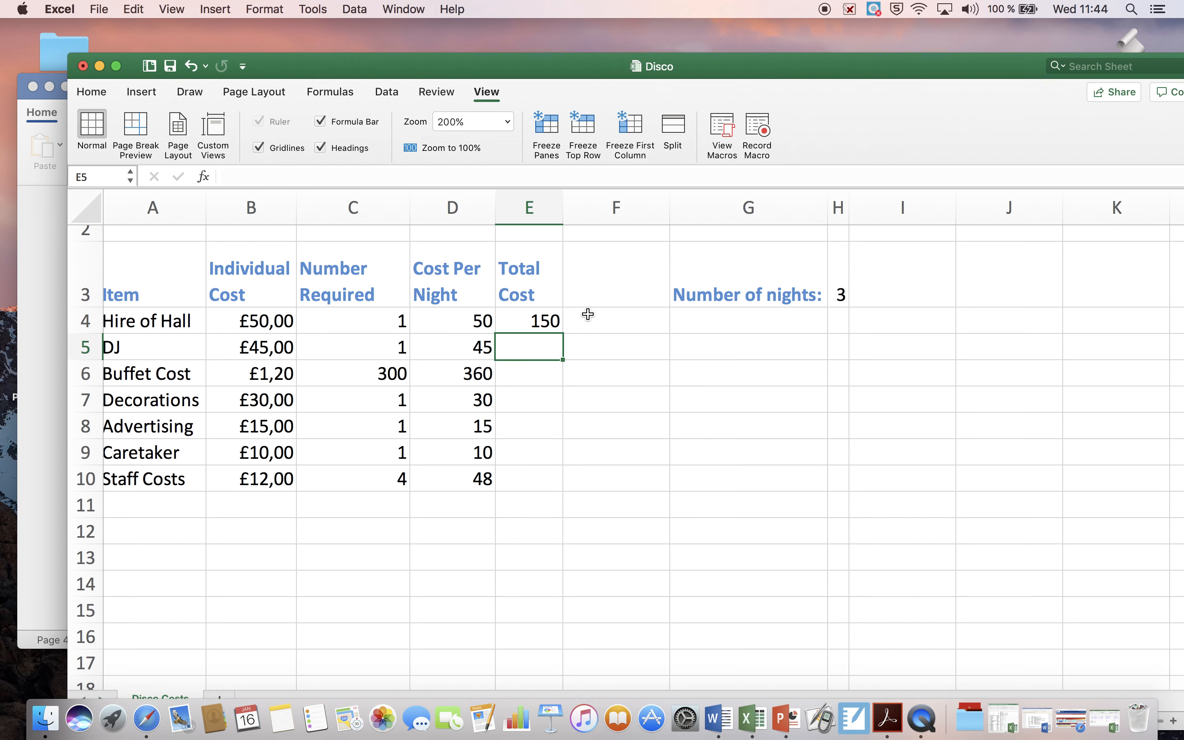
Step: Fill the total cost formula from E4 down through E10
{"action": "left_click", "coordinate": [548, 317]}
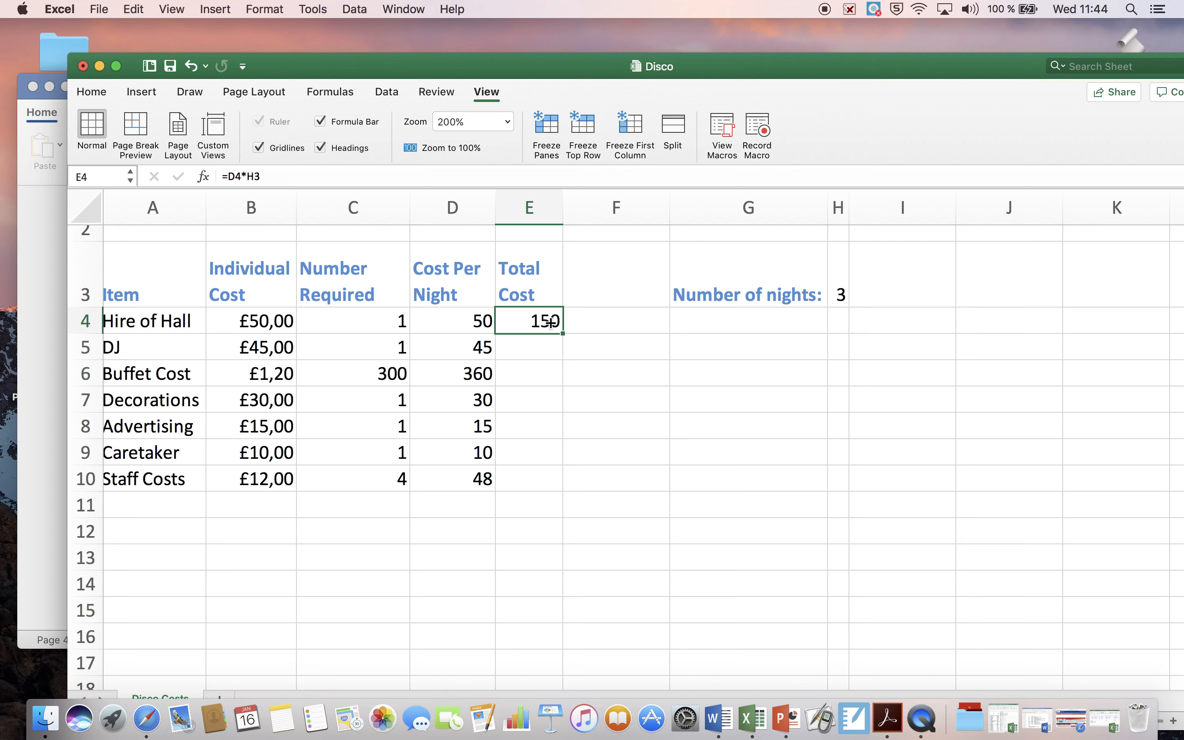
{"action": "left_click", "coordinate": [548, 343]}
{"action": "left_click", "coordinate": [544, 377]}
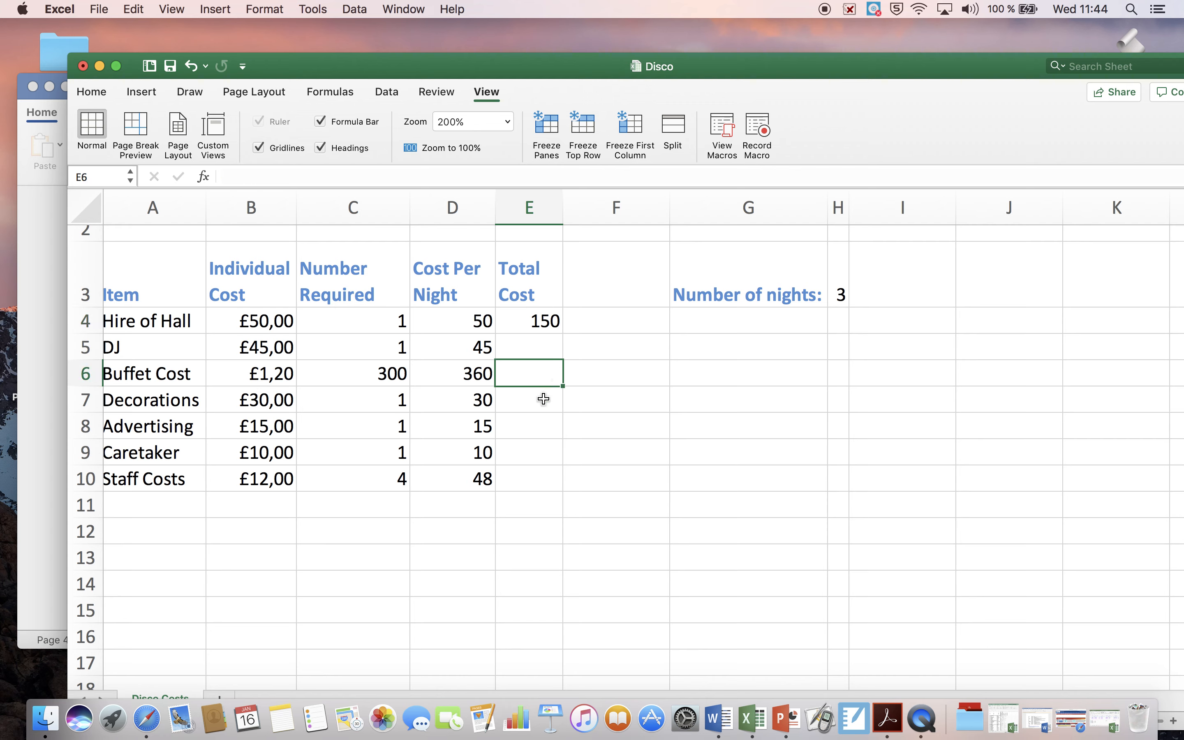
{"action": "left_click", "coordinate": [542, 399]}
{"action": "left_click", "coordinate": [540, 424]}
{"action": "left_click", "coordinate": [538, 450]}
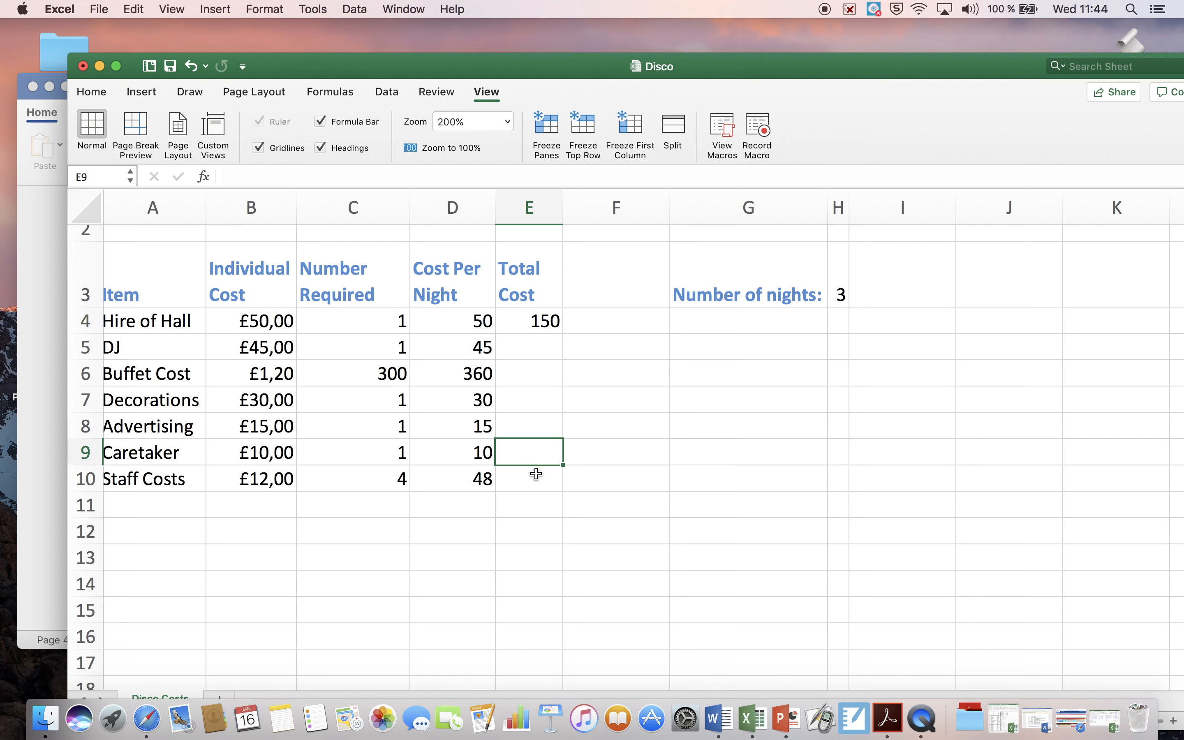
{"action": "left_click", "coordinate": [537, 471]}
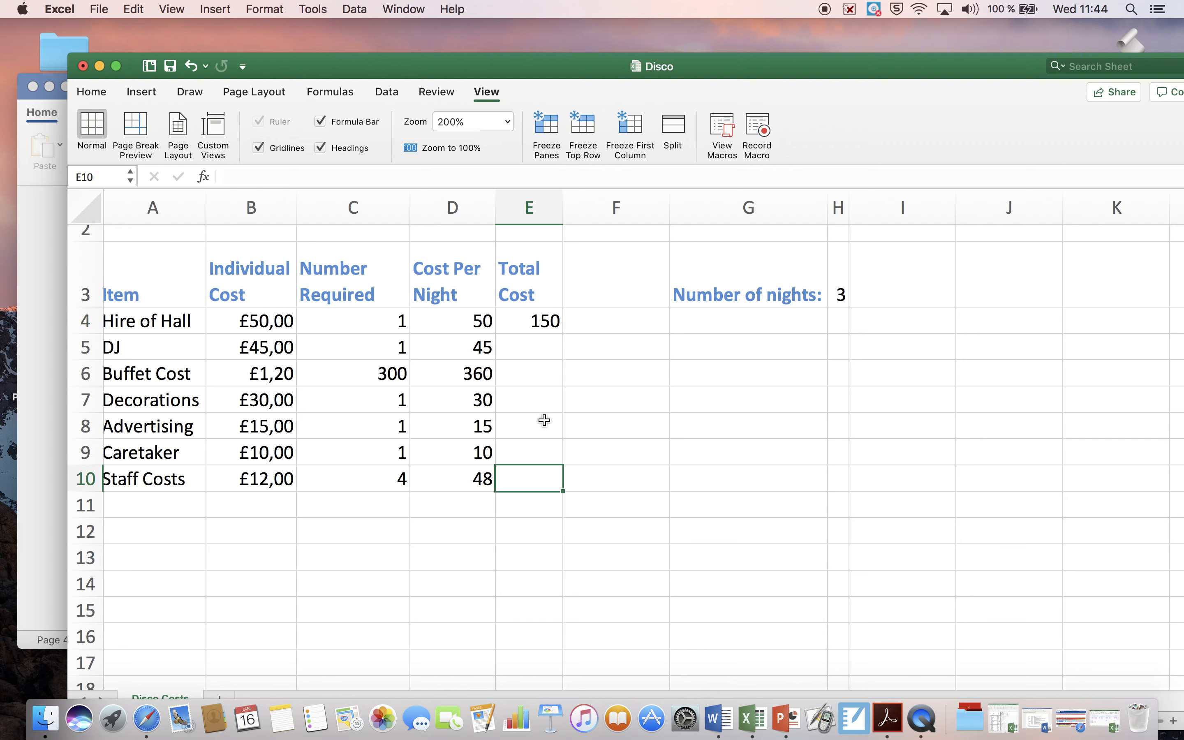
{"action": "left_click", "coordinate": [561, 322]}
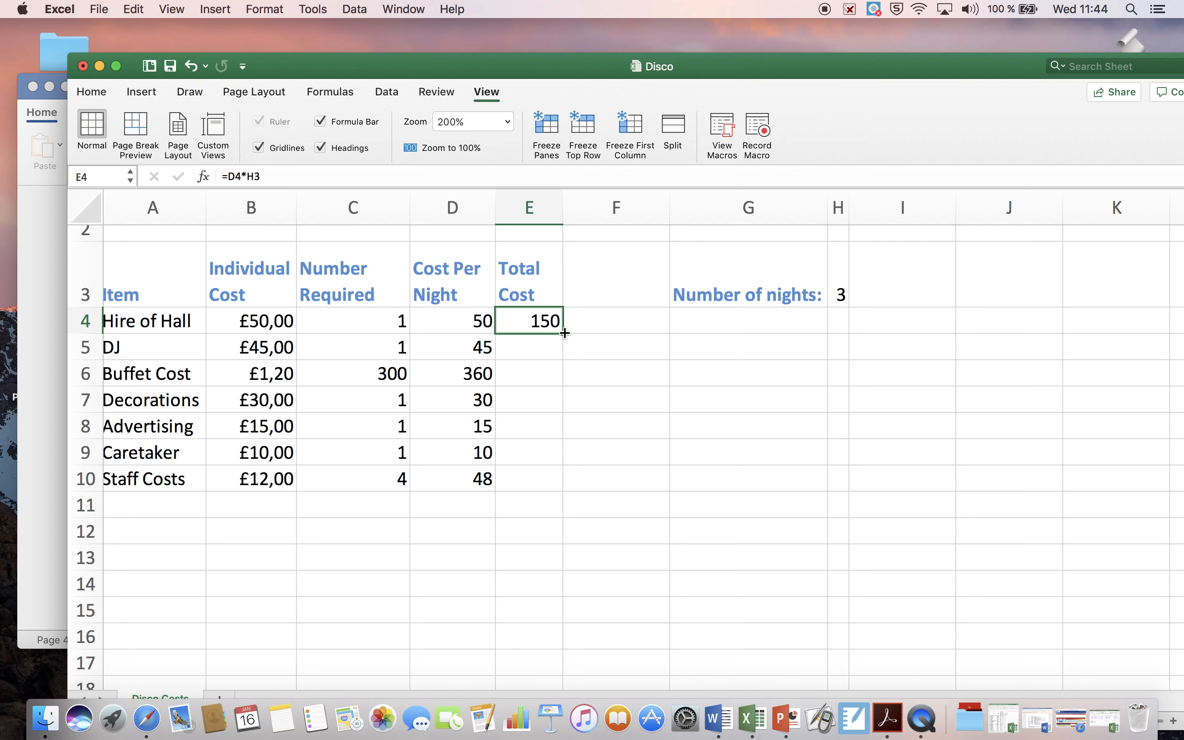
{"action": "left_click_drag", "start_coordinate": [565, 335], "coordinate": [558, 479]}
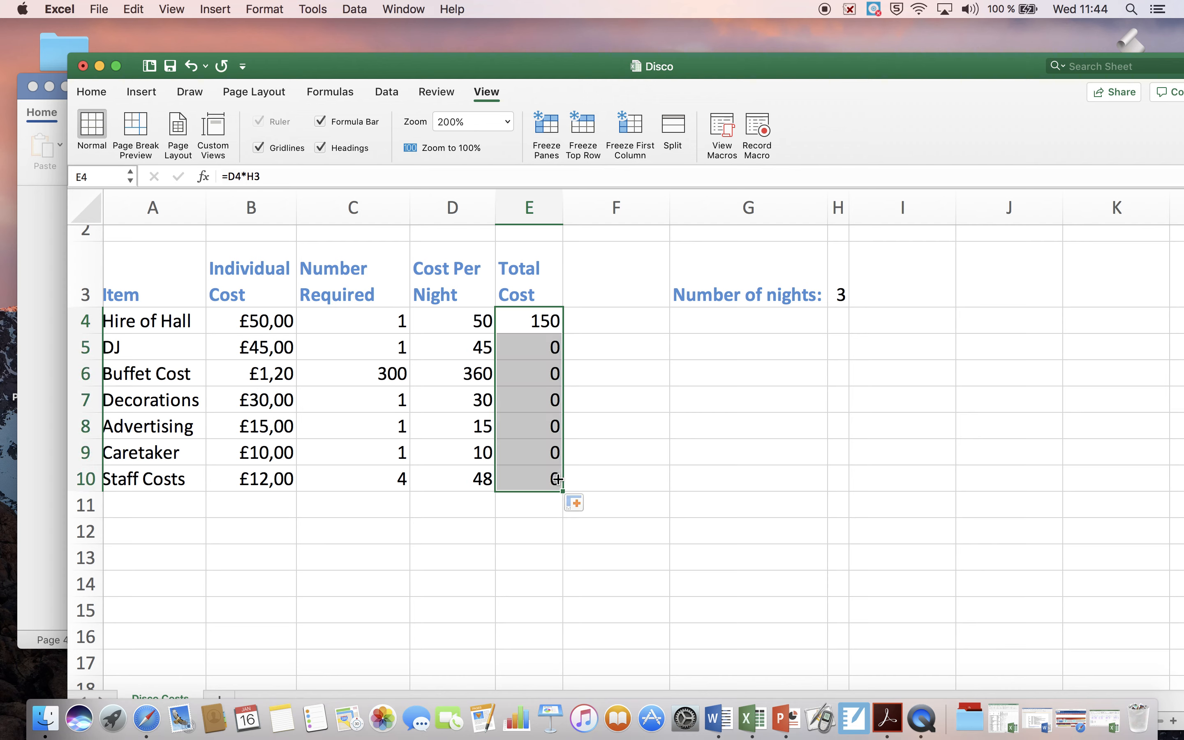
Step: Examine the formulas in E4 and E5 to compare which cells they reference, leaving both as they are
{"action": "left_click", "coordinate": [542, 348]}
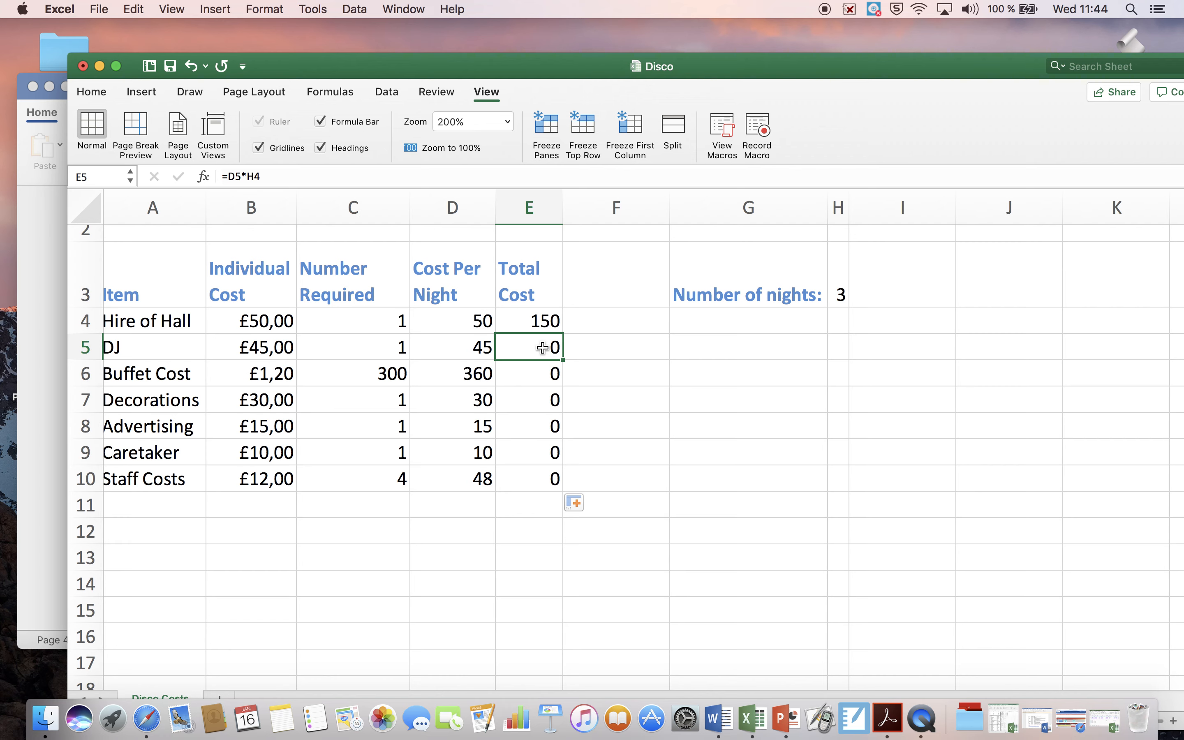
{"action": "left_click", "coordinate": [541, 326]}
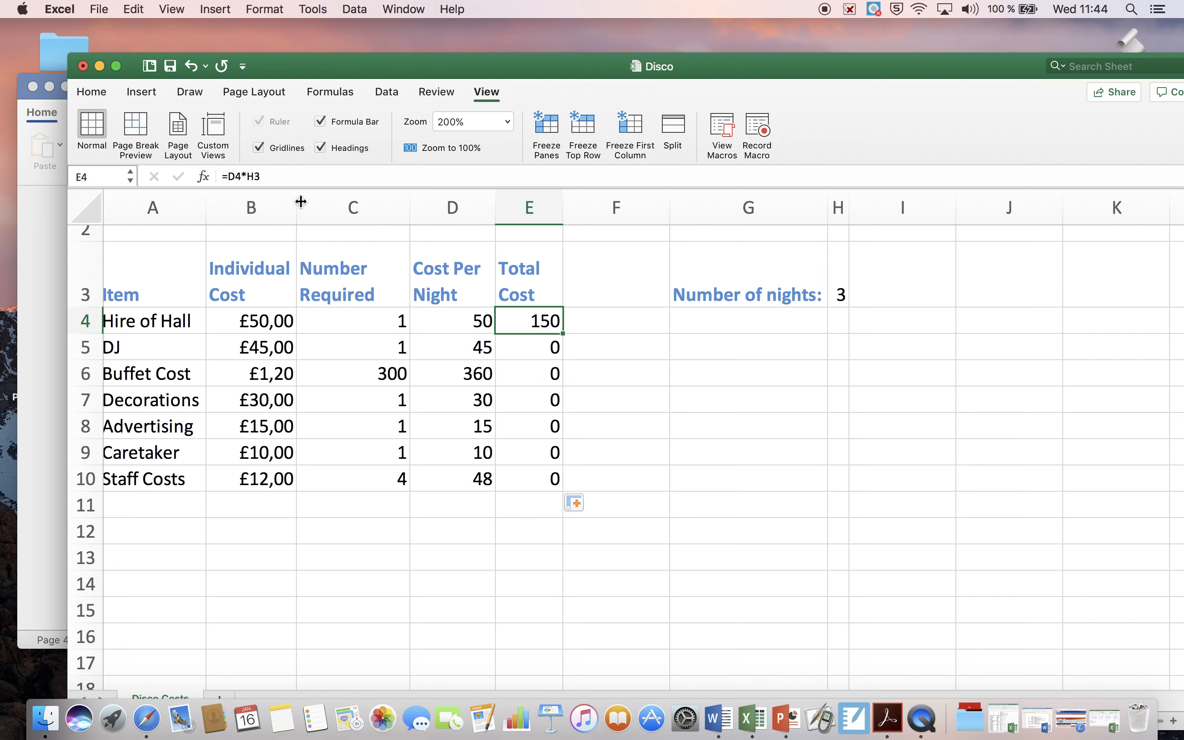
{"action": "left_click", "coordinate": [254, 177]}
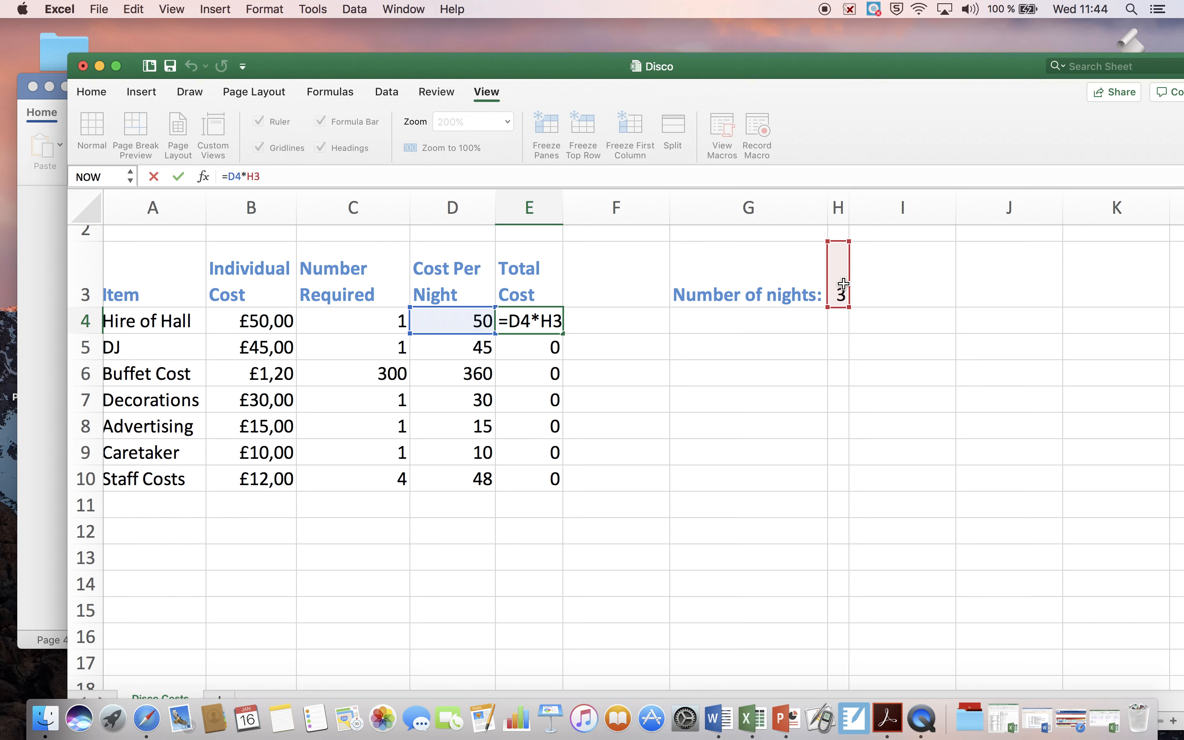
{"action": "left_click", "coordinate": [563, 333]}
{"action": "key", "text": "Return"}
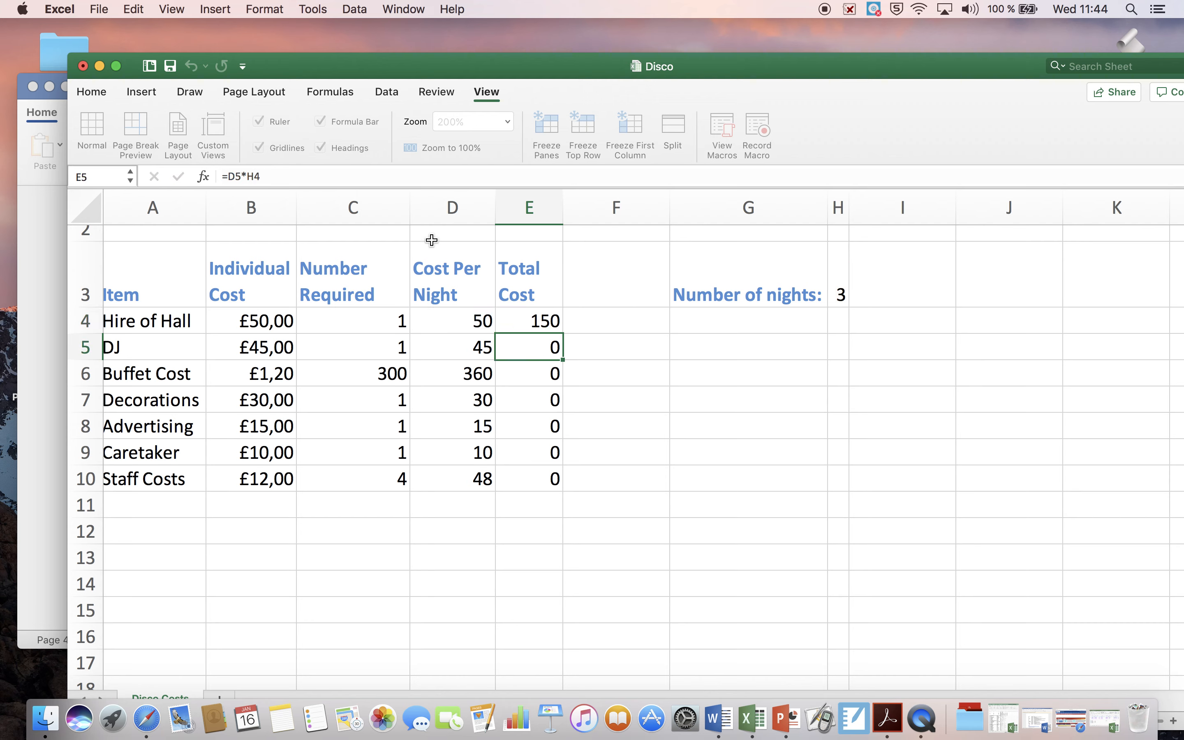
{"action": "left_click", "coordinate": [551, 320]}
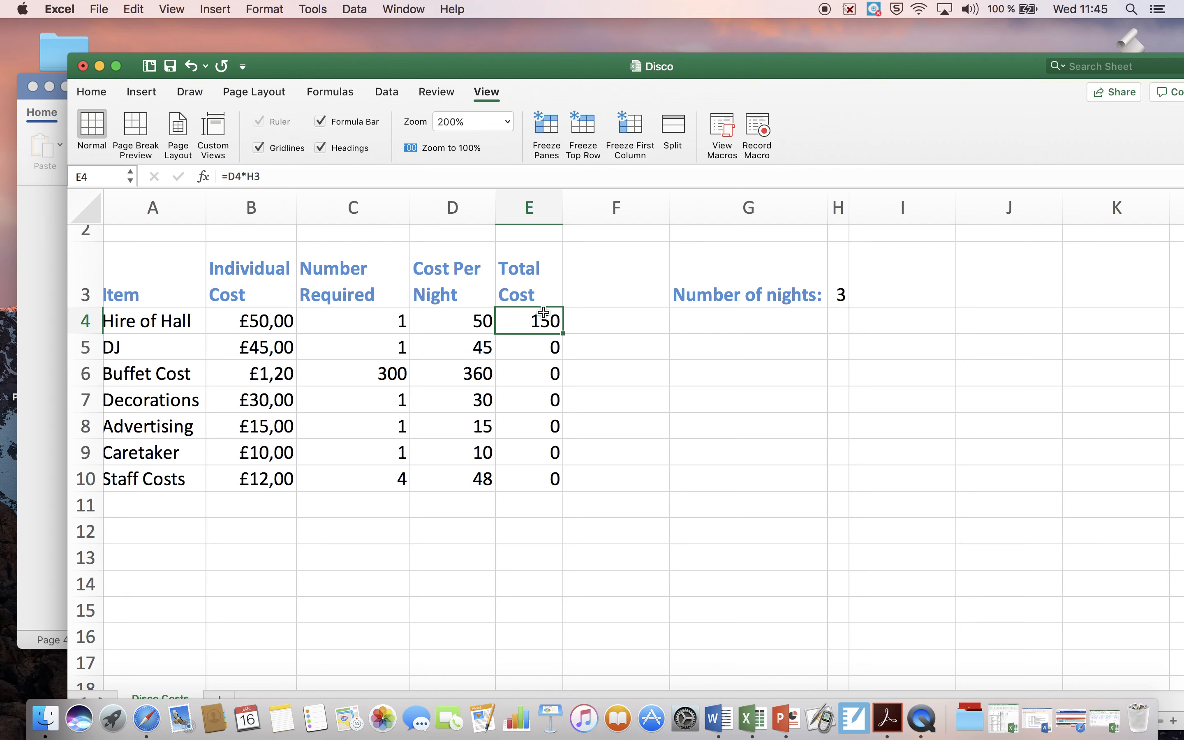
{"action": "left_click", "coordinate": [556, 349]}
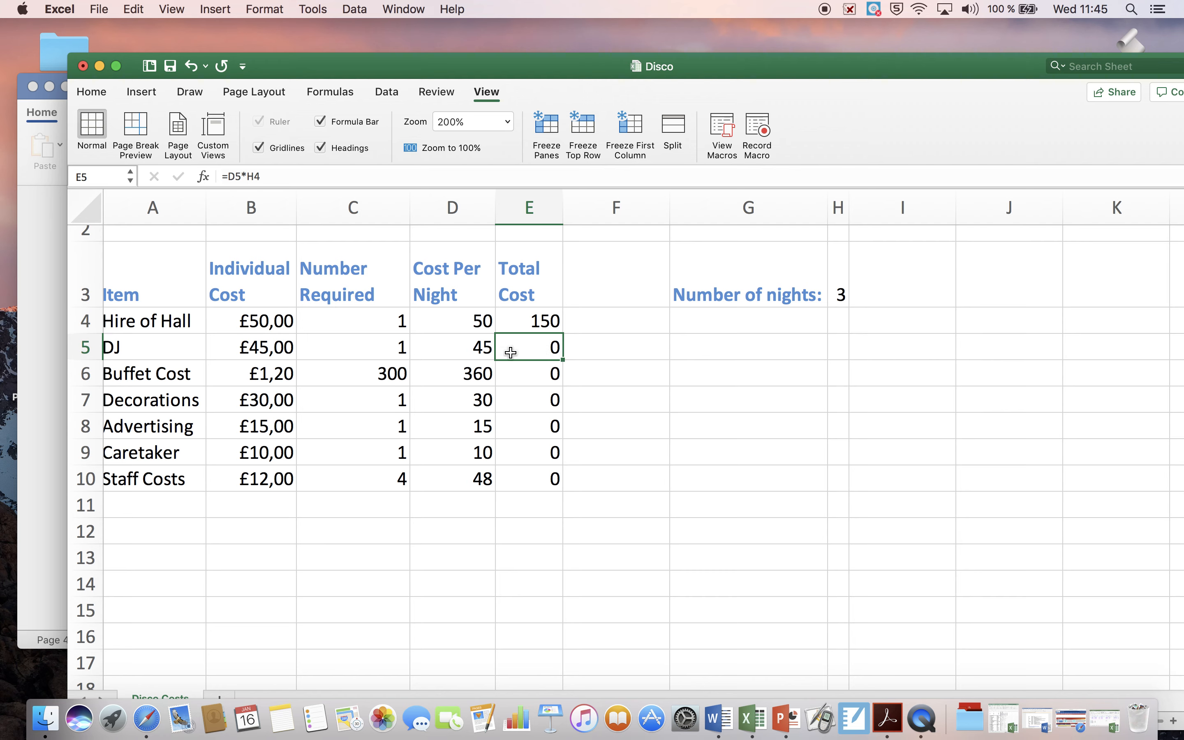
{"action": "left_click", "coordinate": [278, 175]}
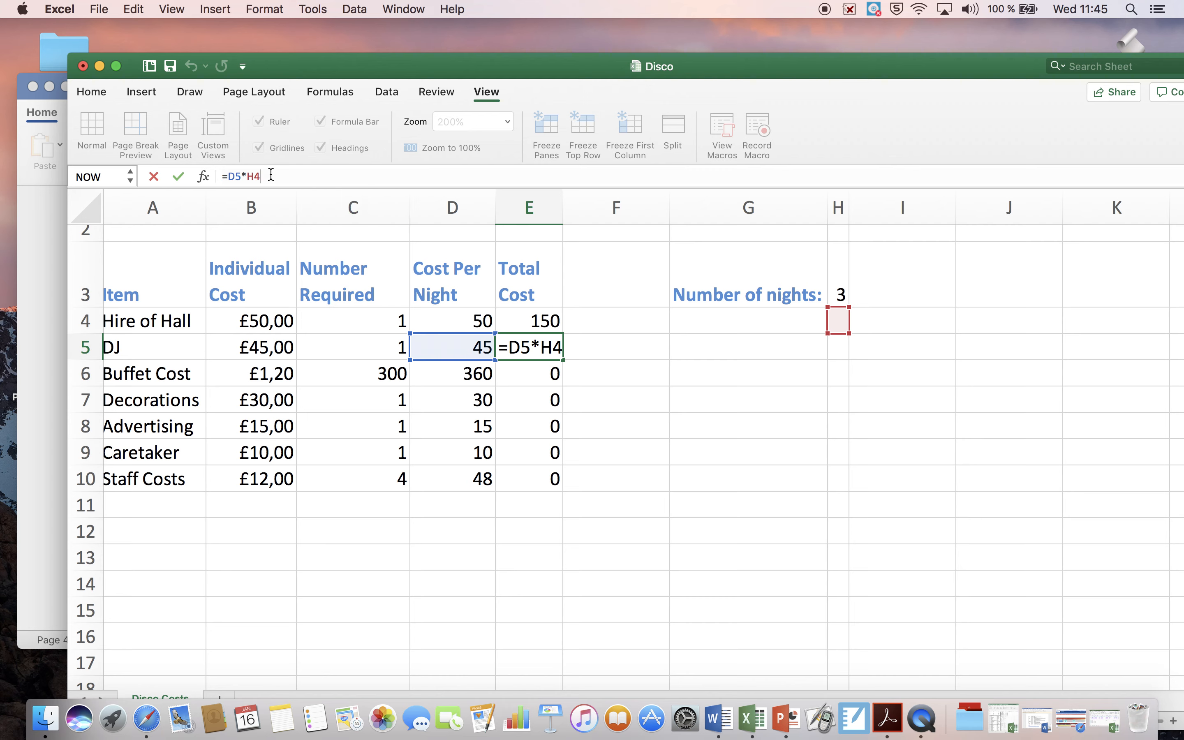
{"action": "key", "text": "Return"}
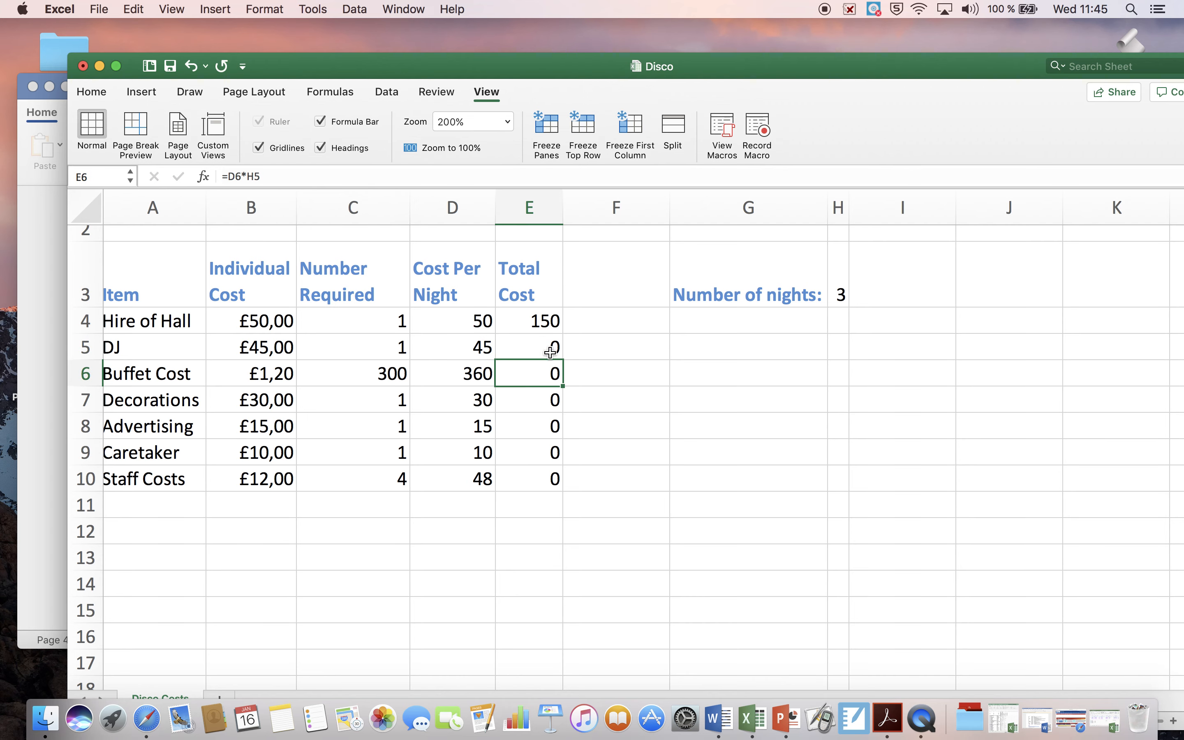
Step: Compare the formulas in E4 and E5, and correct the DJ total cost formula in E5 to =D5*H3
{"action": "left_click", "coordinate": [550, 347]}
{"action": "left_click", "coordinate": [558, 321]}
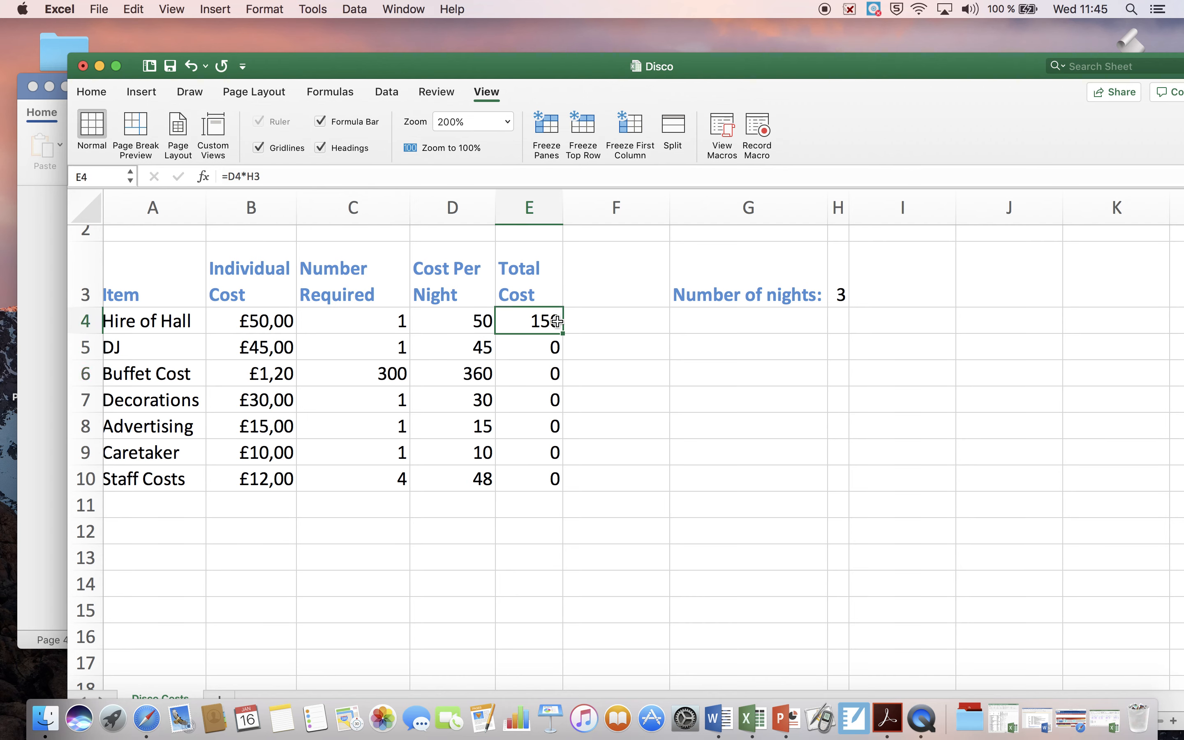
{"action": "left_click", "coordinate": [556, 353]}
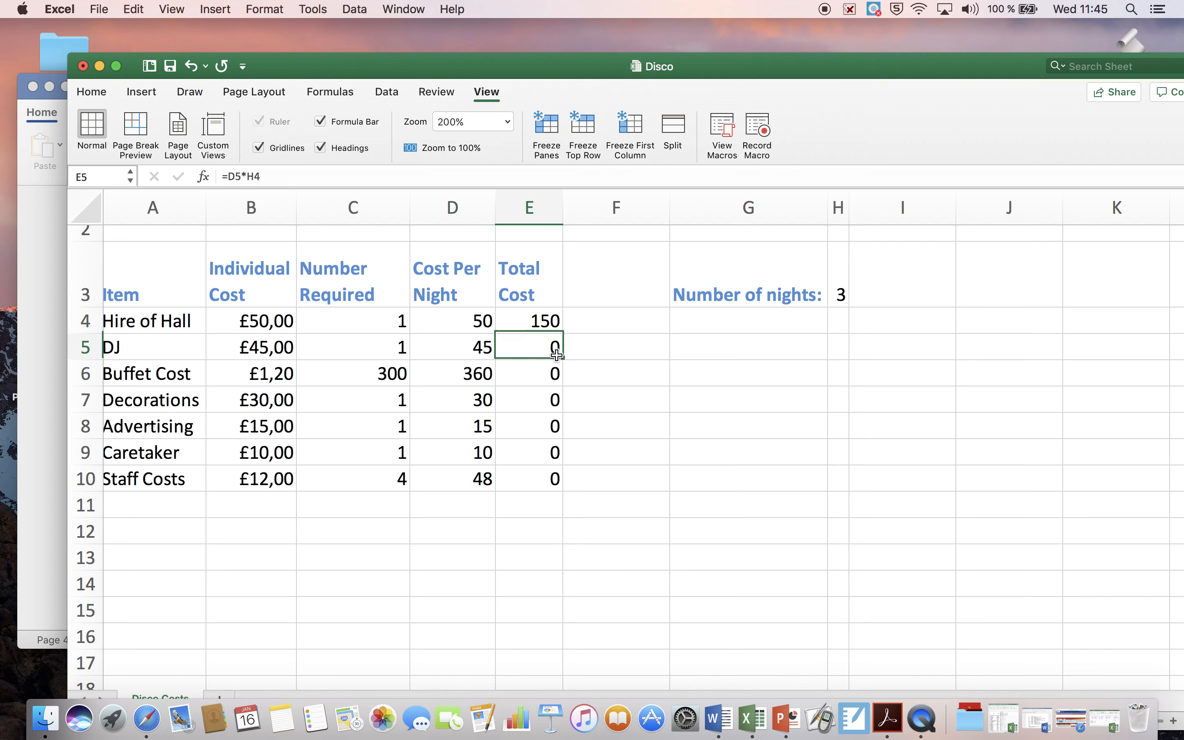
{"action": "left_click", "coordinate": [269, 178]}
{"action": "key", "text": "BackSpace"}
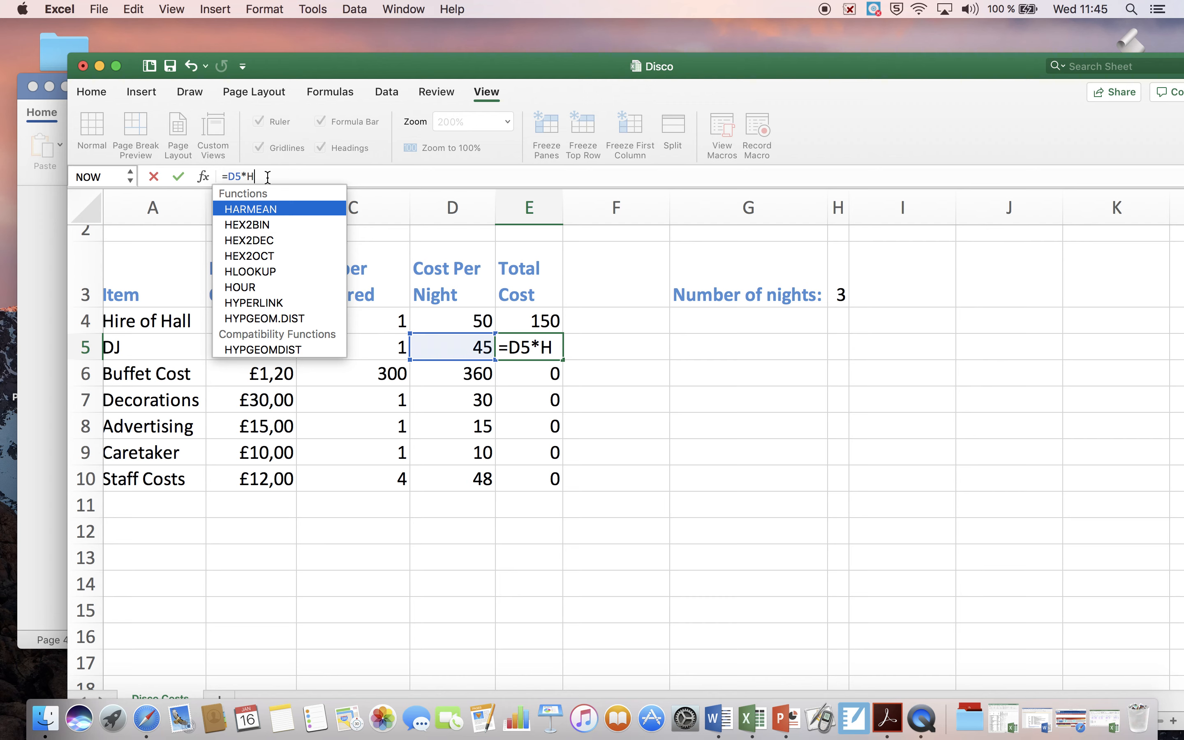
{"action": "type", "text": "3"}
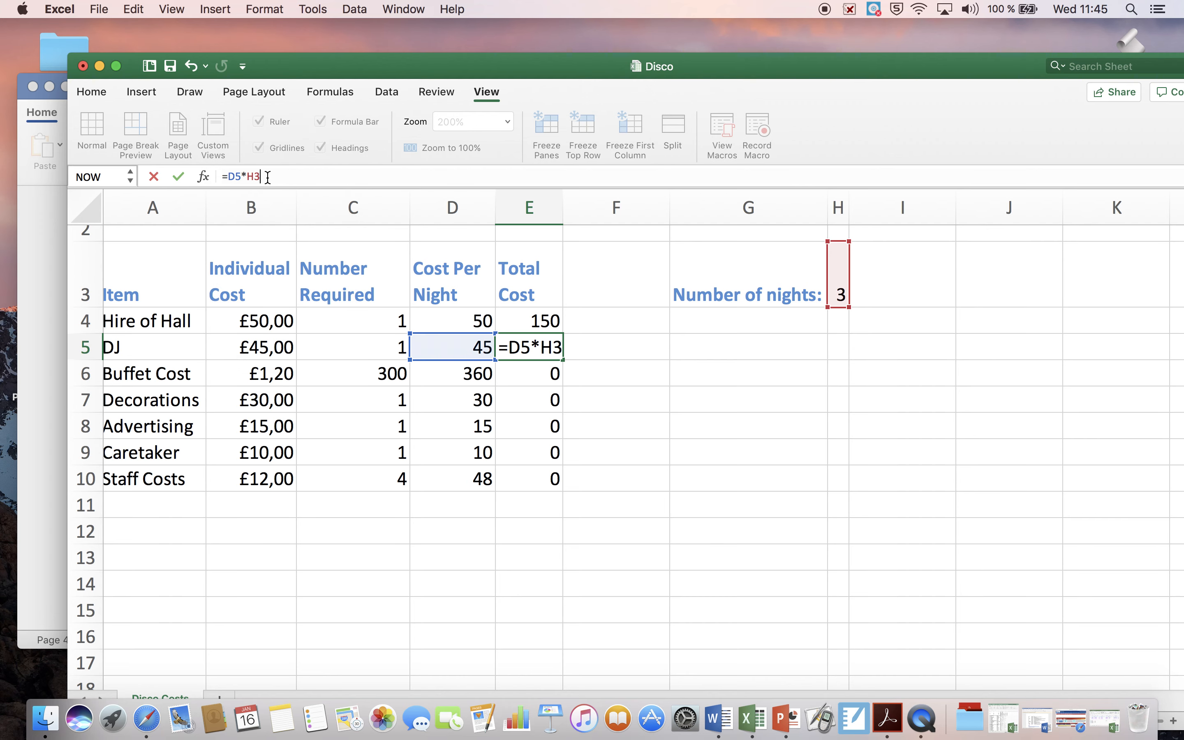
{"action": "key", "text": "Return"}
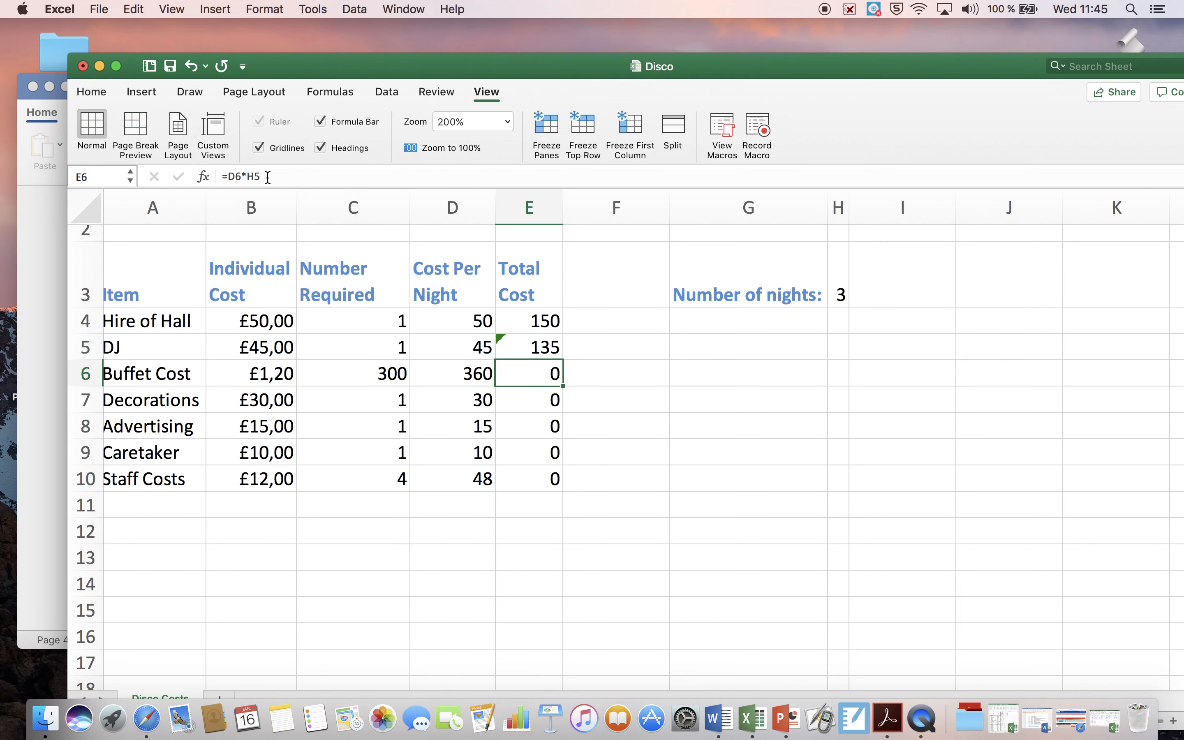
Step: Ignore the inconsistent formula error flagged on cell E5
{"action": "left_click", "coordinate": [535, 352]}
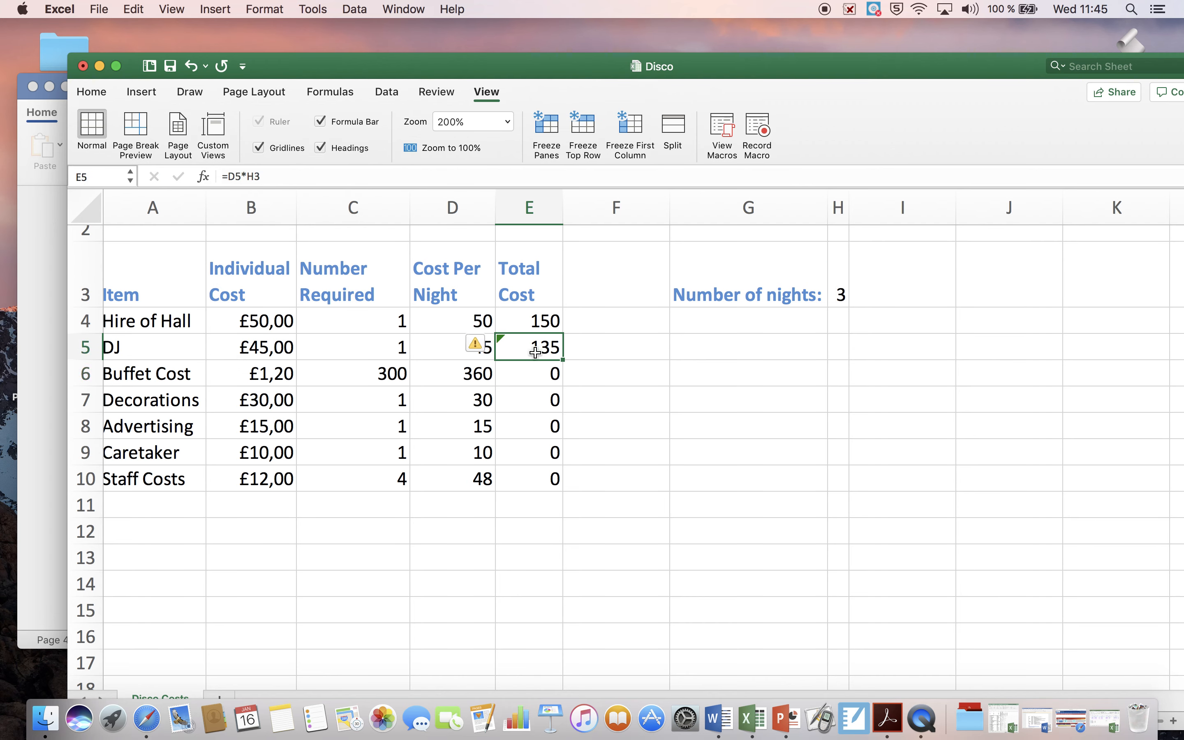
{"action": "left_click", "coordinate": [475, 344]}
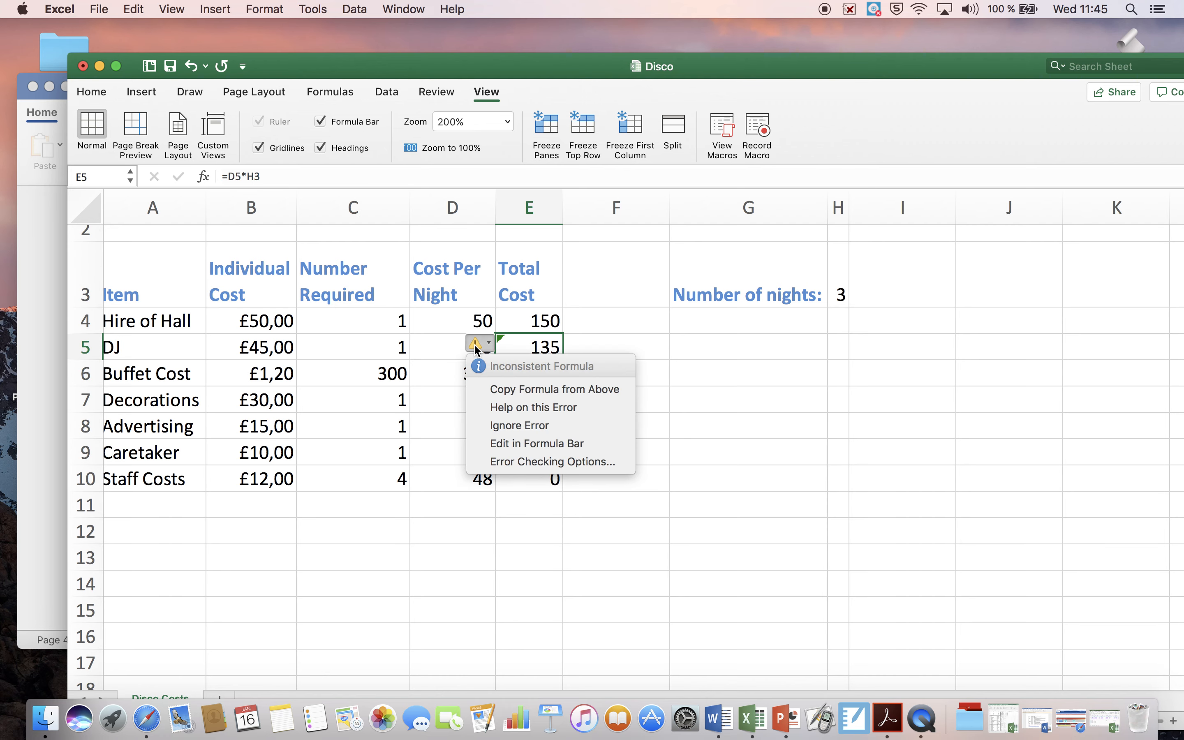
{"action": "left_click", "coordinate": [503, 424]}
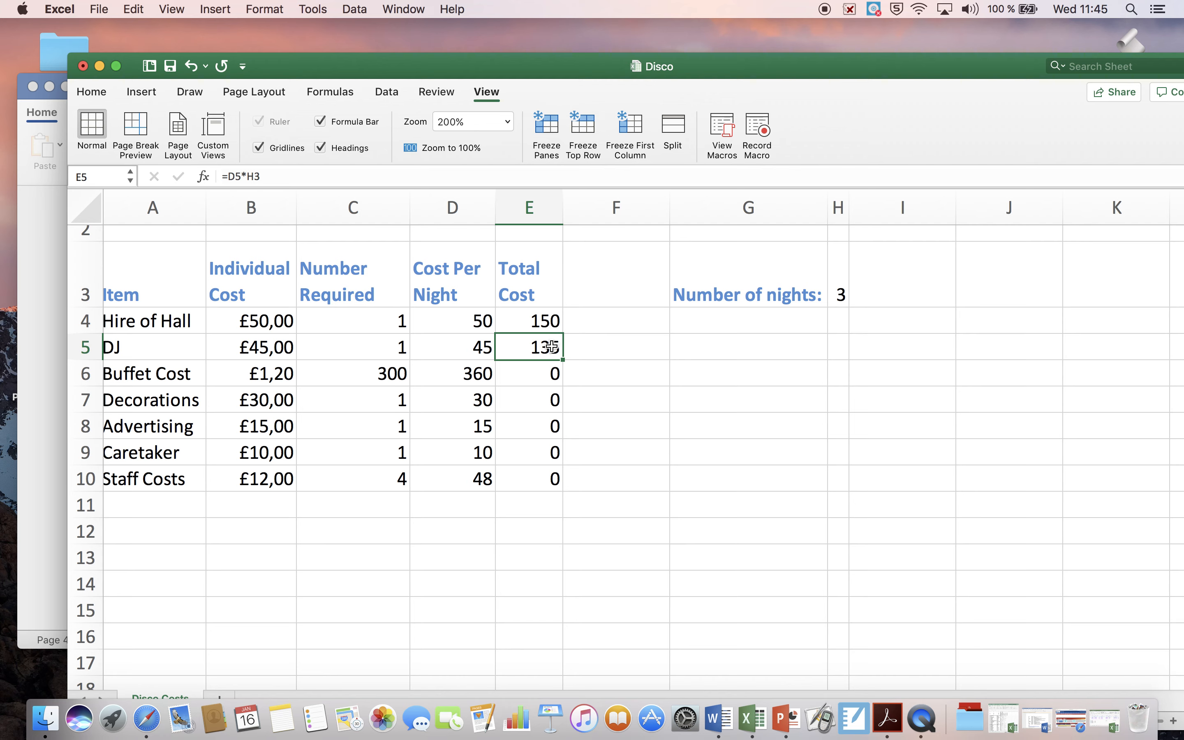
Step: Clear the total cost formulas from cells E5 through E10
{"action": "left_click", "coordinate": [271, 175]}
{"action": "key", "text": "BackSpace"}
{"action": "key", "text": "BackSpace"}
{"action": "key", "text": "BackSpace"}
{"action": "key", "text": "BackSpace"}
{"action": "key", "text": "BackSpace"}
{"action": "key", "text": "BackSpace"}
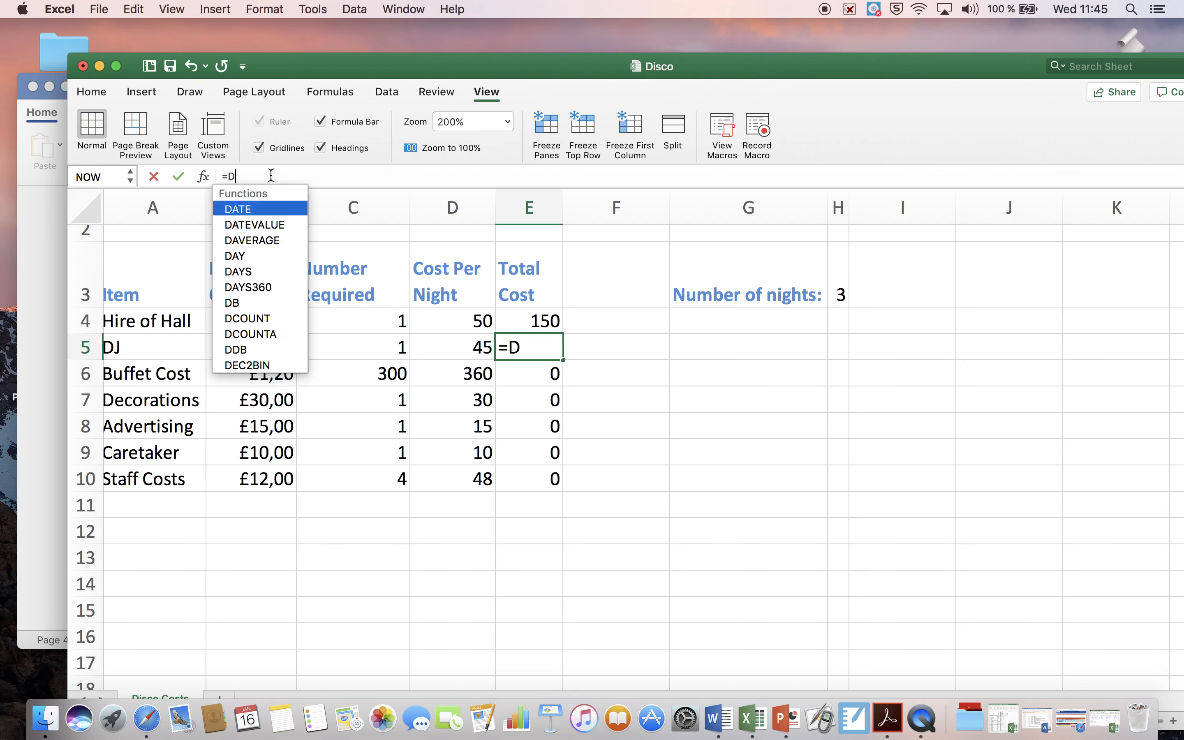
{"action": "key", "text": "Return"}
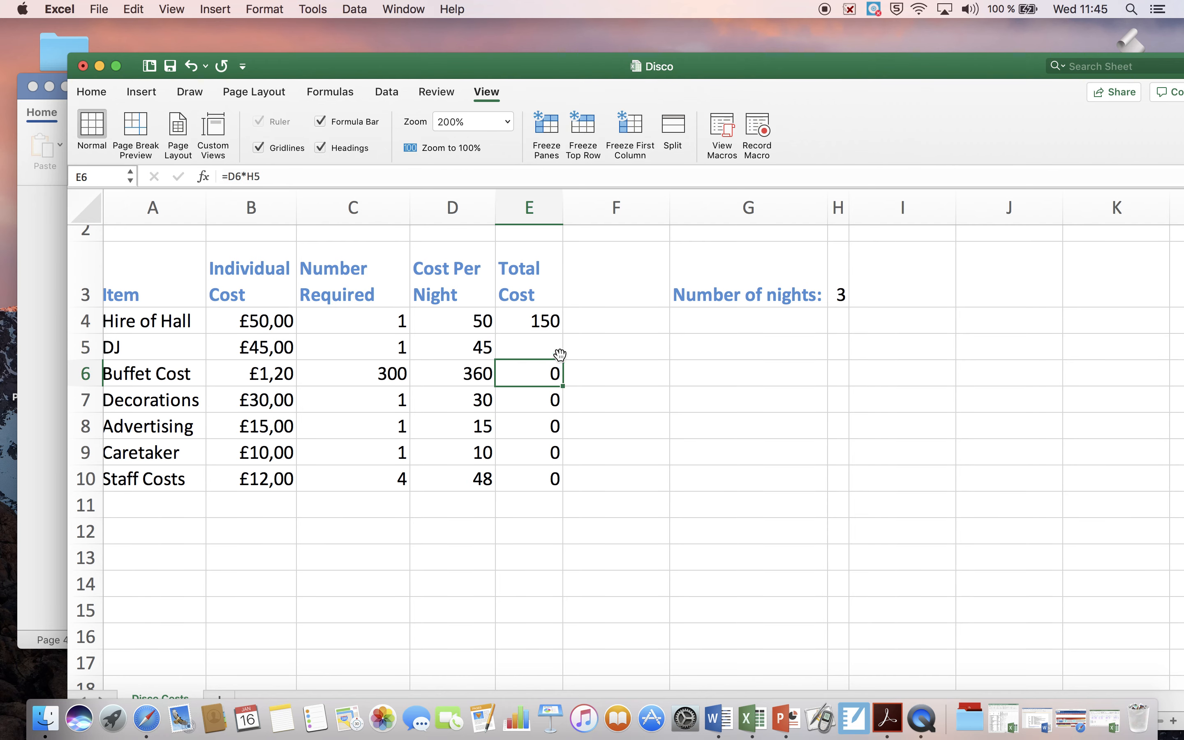
{"action": "left_click_drag", "start_coordinate": [558, 350], "coordinate": [556, 476]}
{"action": "key", "text": "Delete"}
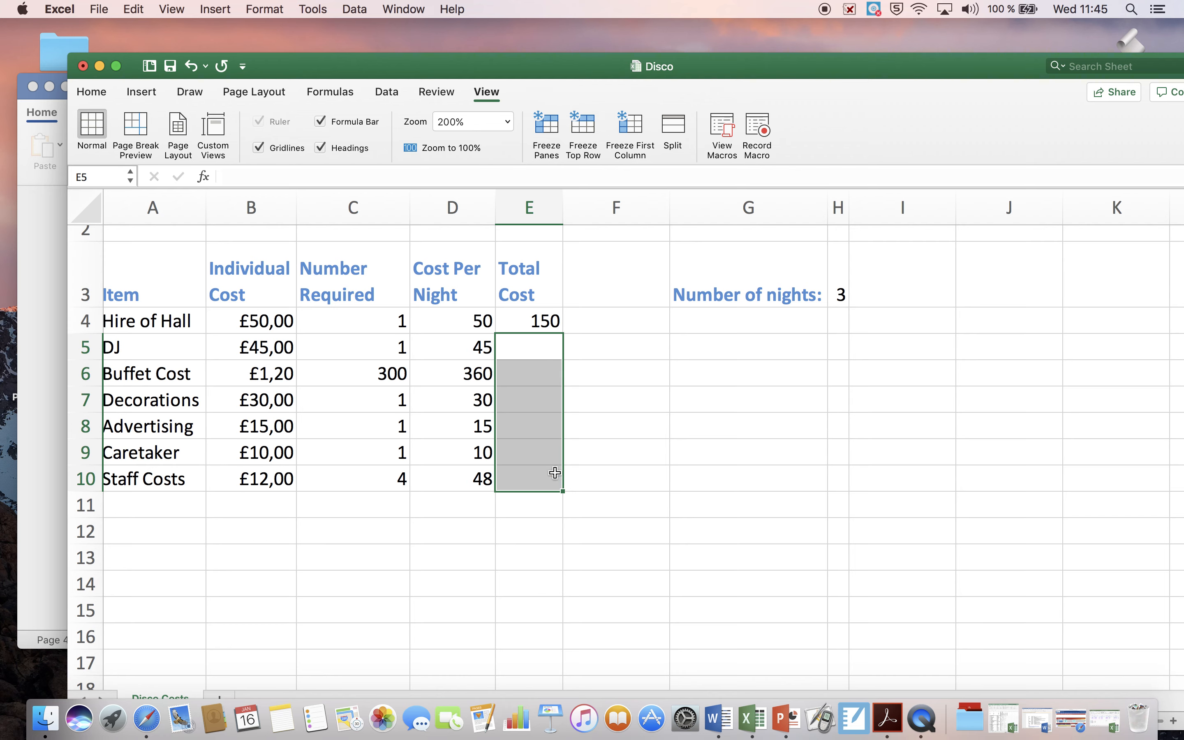
Step: Make the number-of-nights reference absolute in the hall's total cost formula, so that E4 reads =D4*$H$3
{"action": "left_click", "coordinate": [548, 318]}
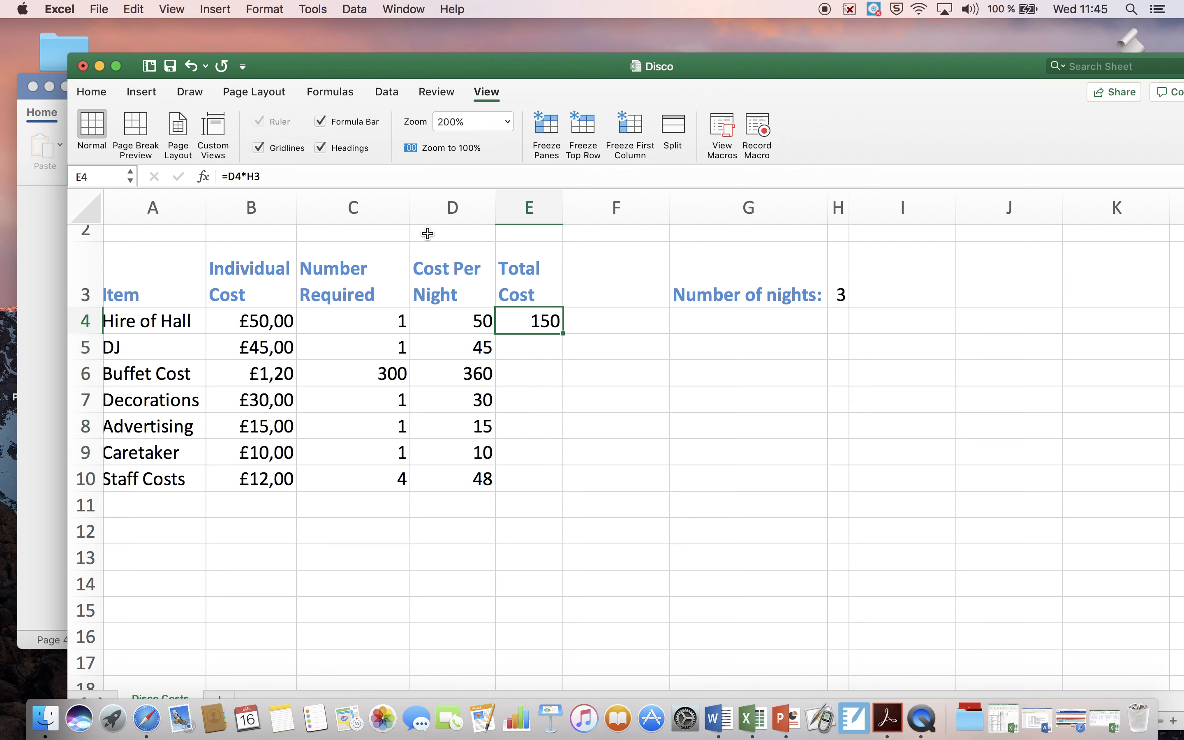
{"action": "left_click", "coordinate": [249, 177]}
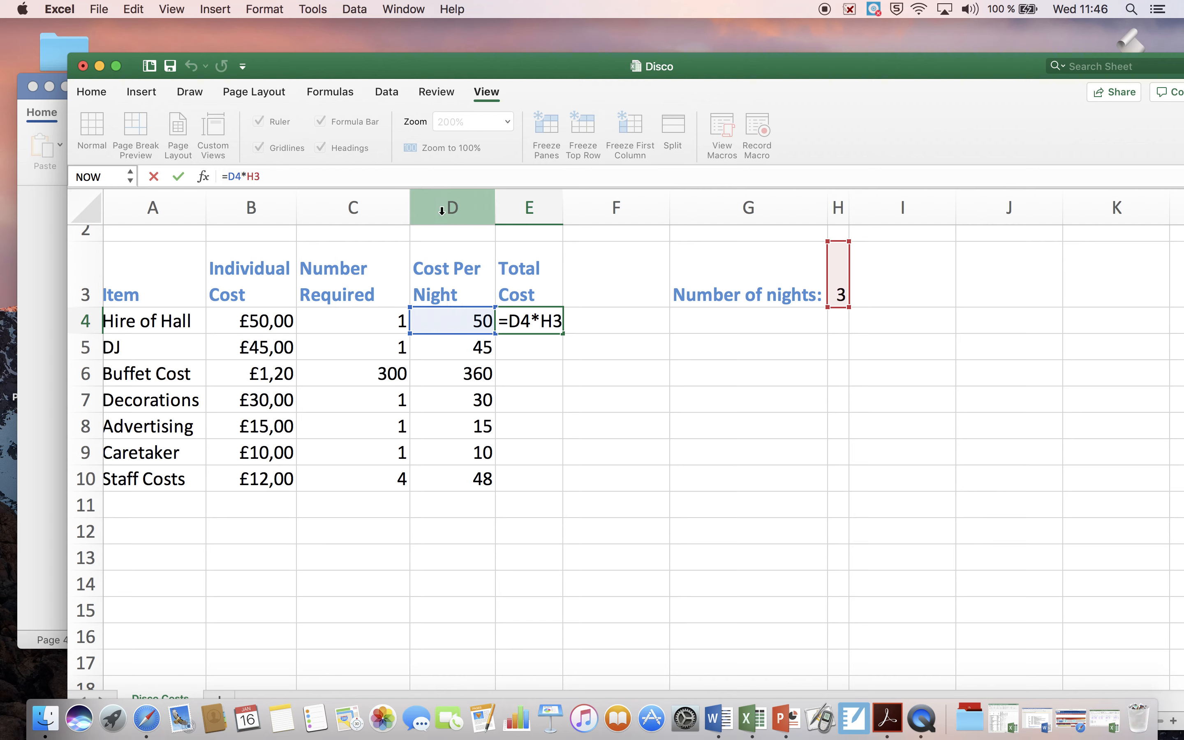
{"action": "type", "text": "*"}
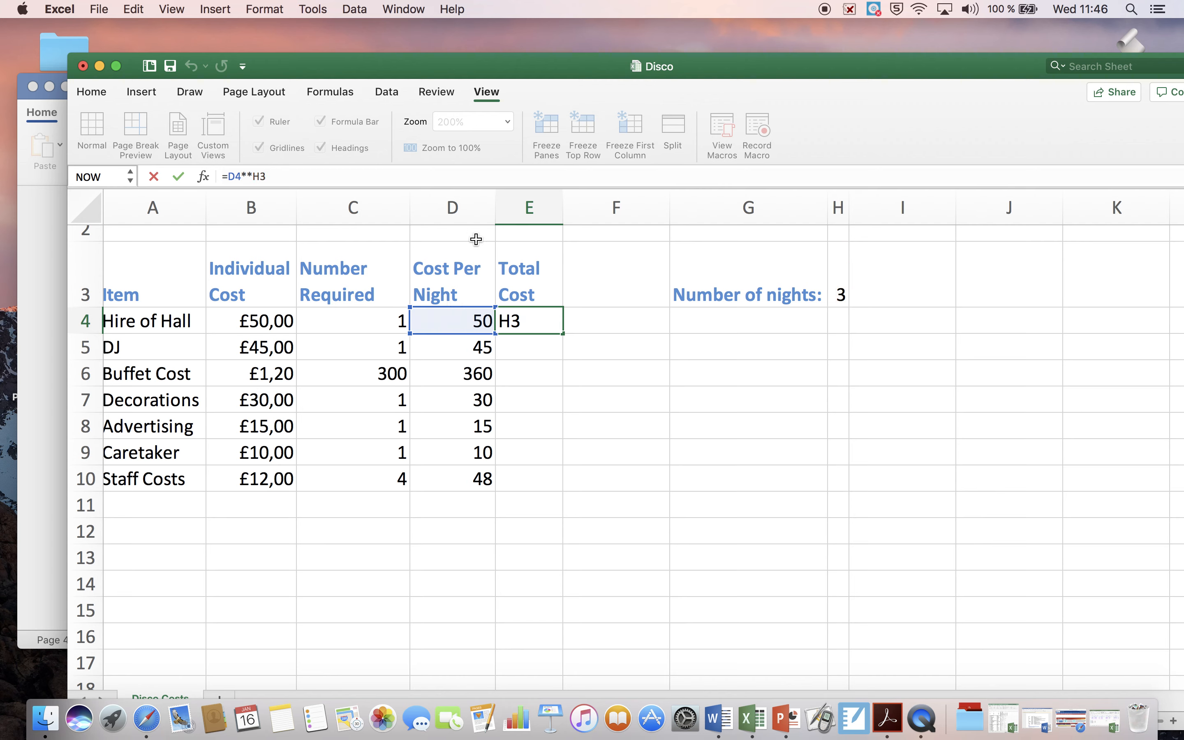
{"action": "key", "text": "BackSpace"}
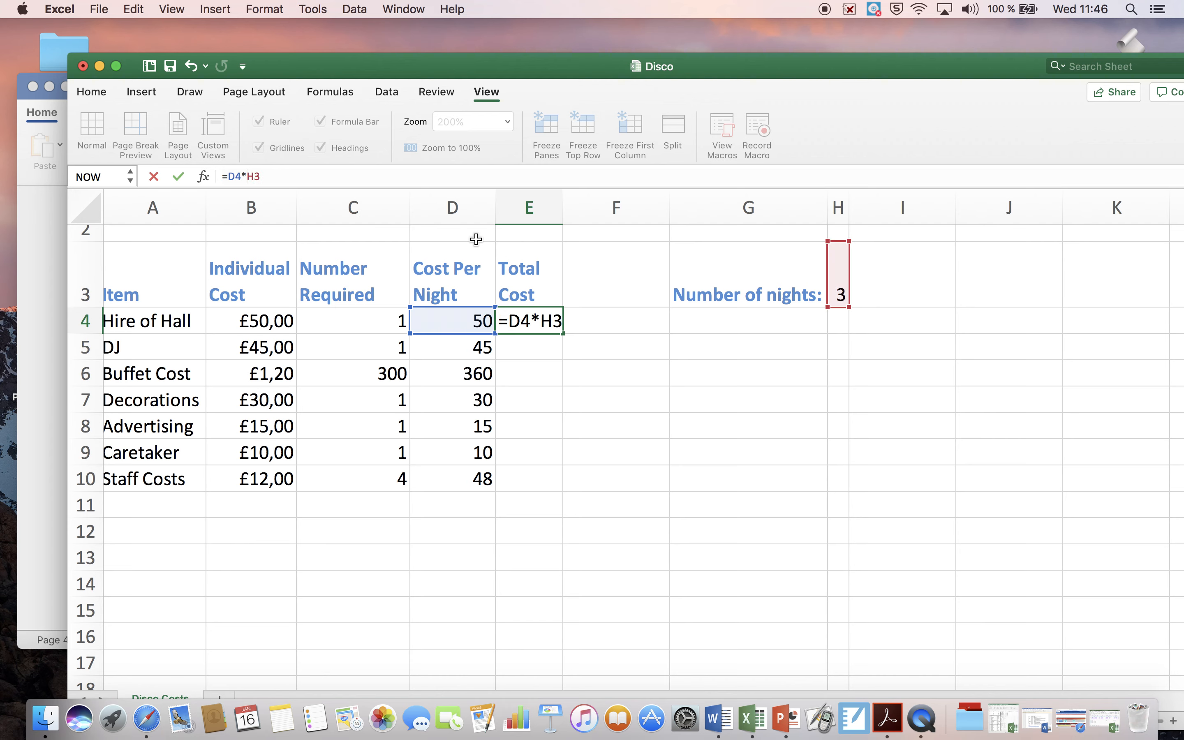
{"action": "type", "text": "$H$"}
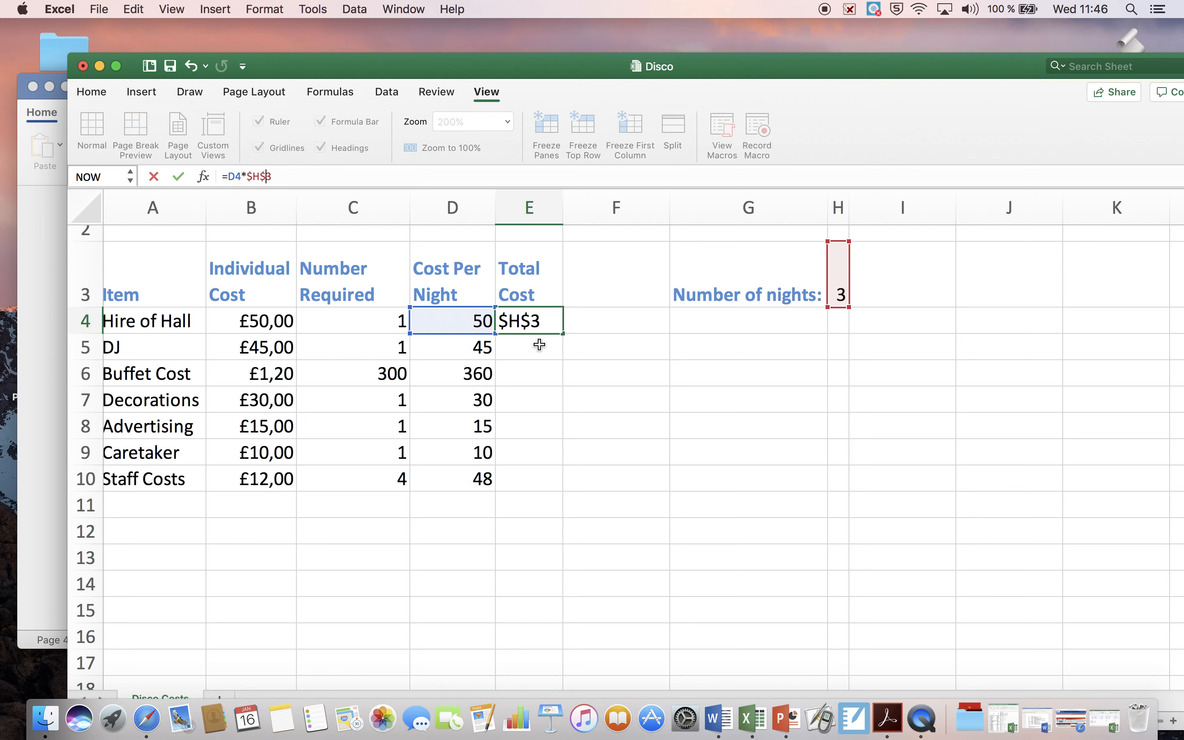
{"action": "left_click", "coordinate": [544, 331]}
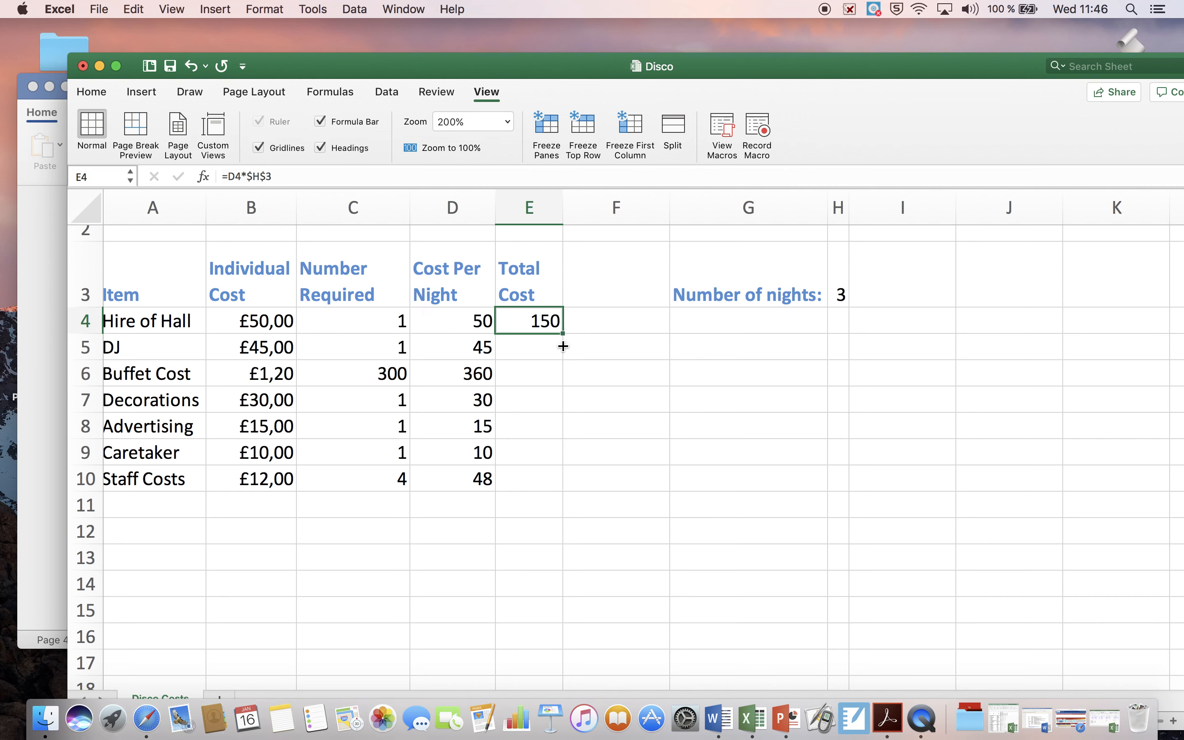
Step: Fill the formula from E4 down through E10 and check the copied formulas in E5 to E7
{"action": "left_click_drag", "start_coordinate": [563, 346], "coordinate": [559, 481]}
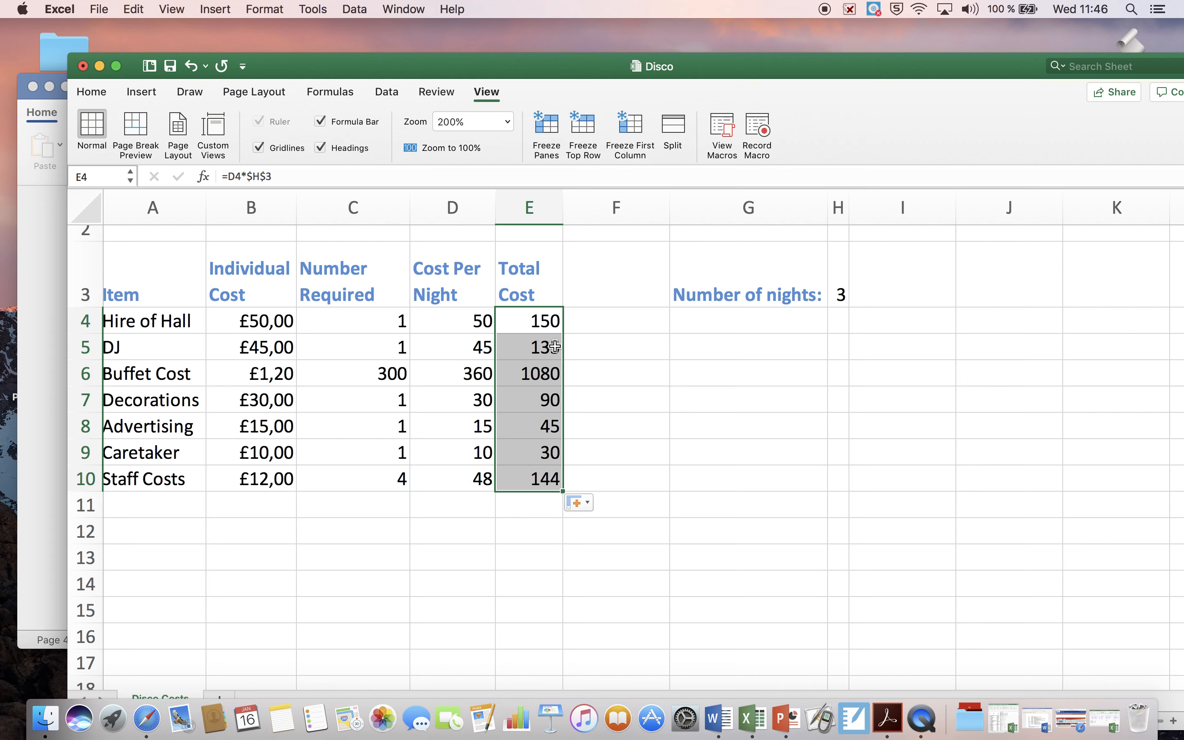
{"action": "left_click", "coordinate": [555, 349]}
{"action": "left_click", "coordinate": [549, 373]}
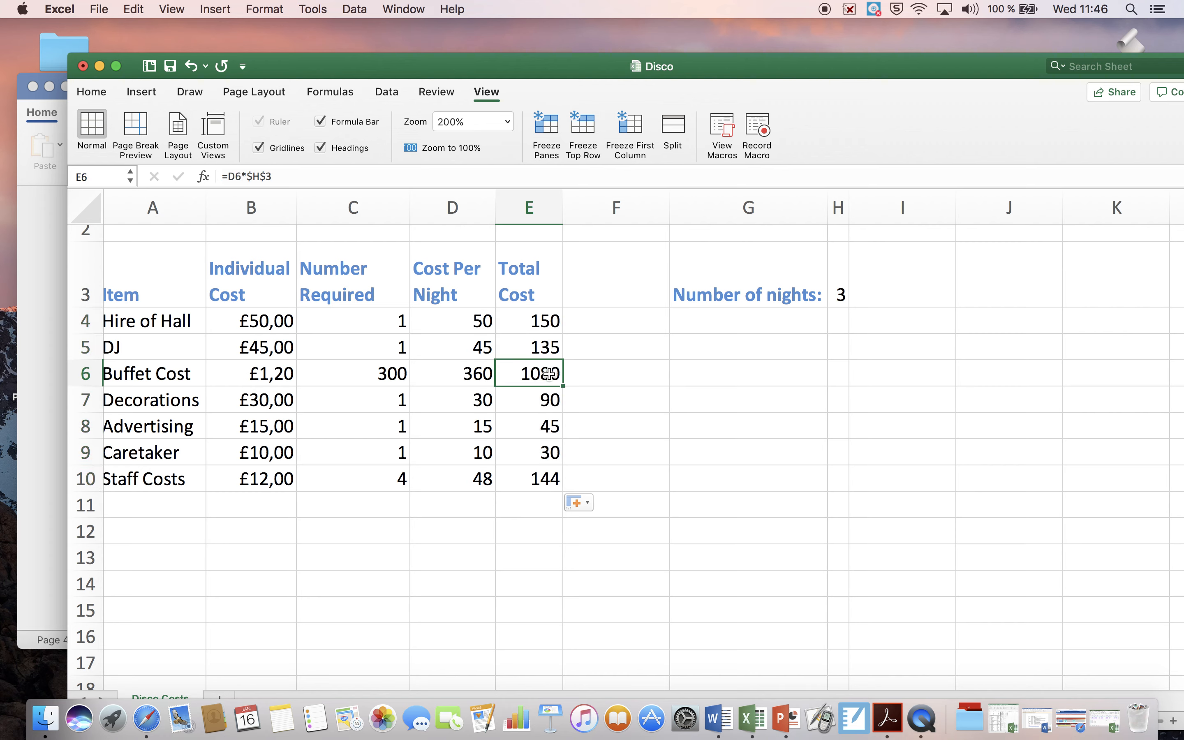
{"action": "left_click", "coordinate": [548, 401]}
{"action": "left_click", "coordinate": [546, 347]}
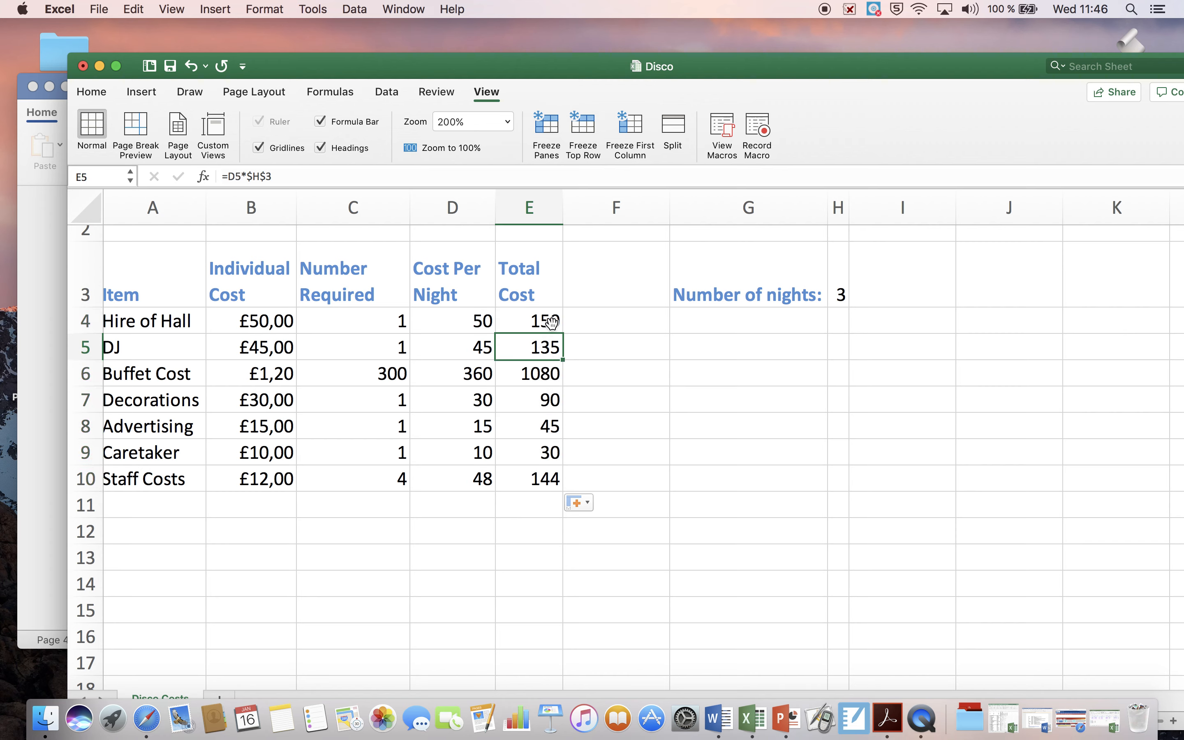
{"action": "left_click", "coordinate": [292, 175]}
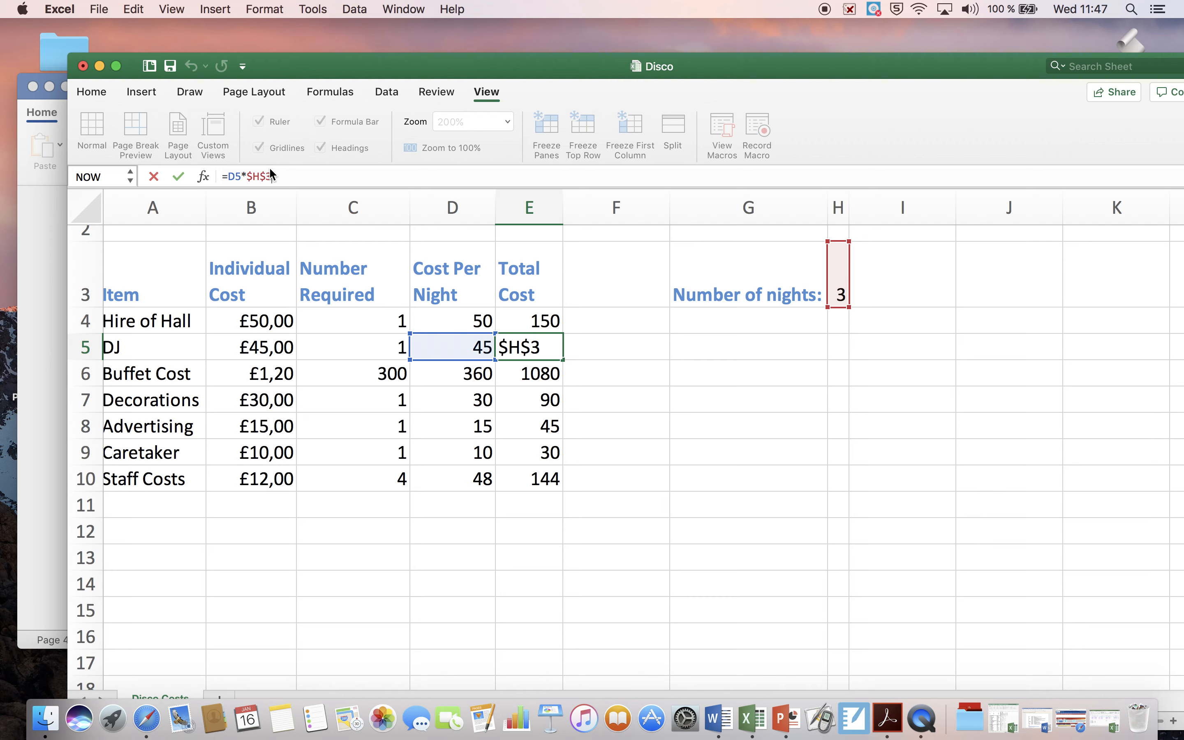
{"action": "key", "text": "Return"}
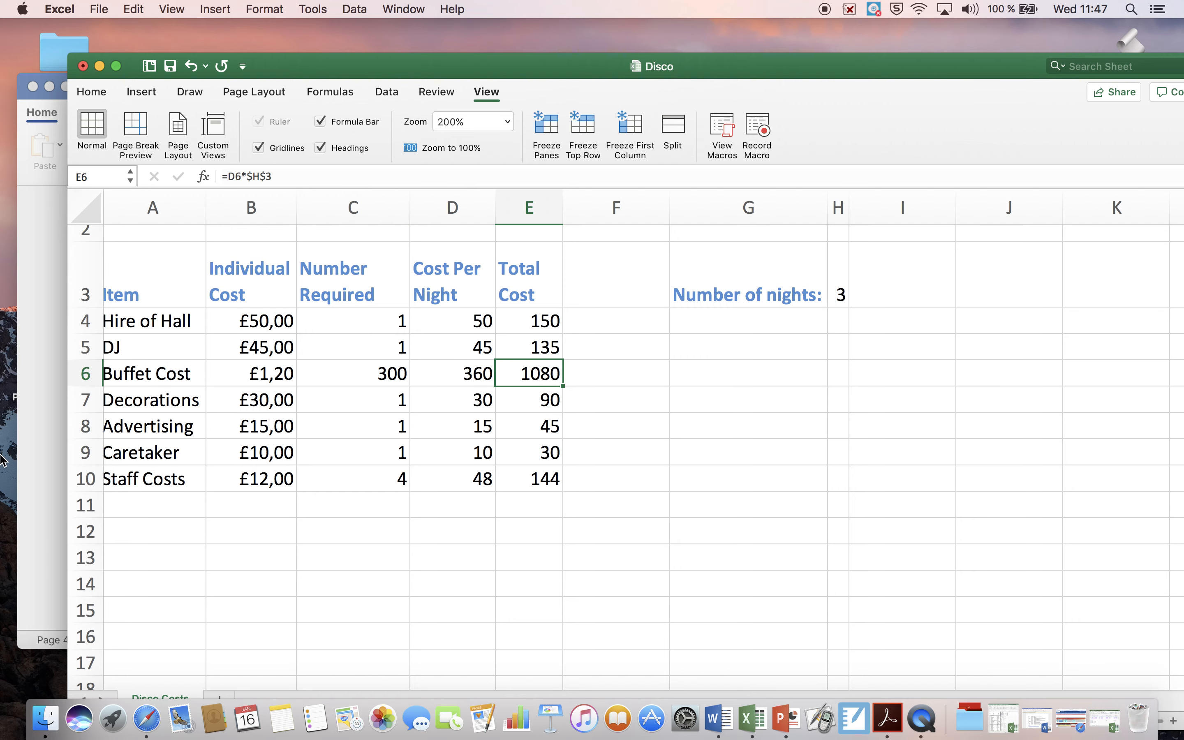
Step: Switch to the Disco Task document in Word and read the explanation of absolute cell references and its example Total cost column
{"action": "left_click", "coordinate": [28, 473]}
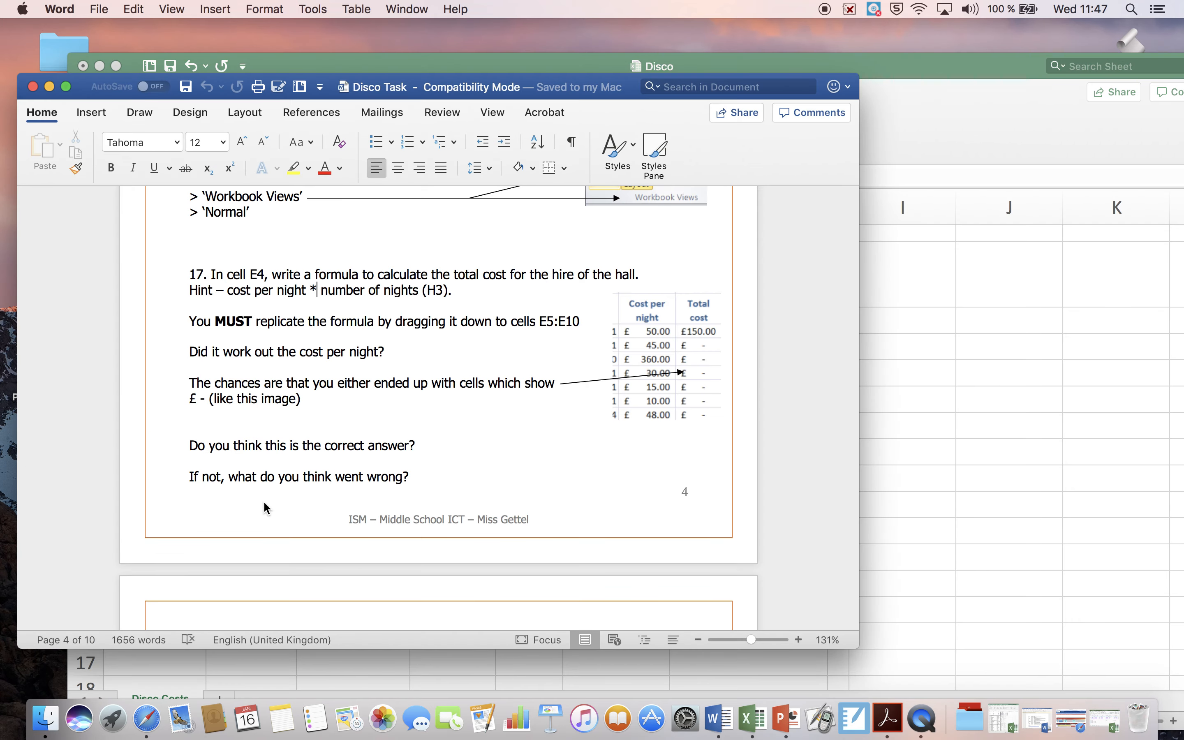
{"action": "scroll", "coordinate": [263, 501], "scroll_direction": "down", "scroll_amount": 10}
{"action": "scroll", "coordinate": [264, 500], "scroll_direction": "down", "scroll_amount": 15}
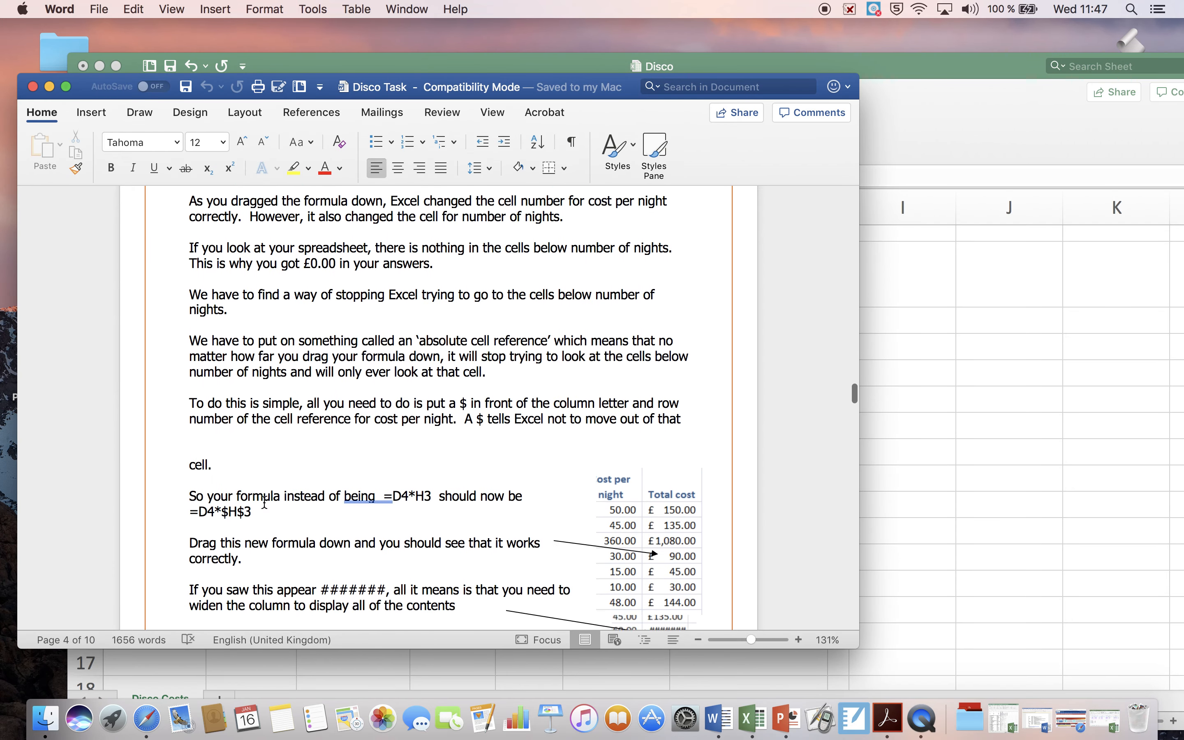
{"action": "scroll", "coordinate": [265, 506], "scroll_direction": "down", "scroll_amount": 2}
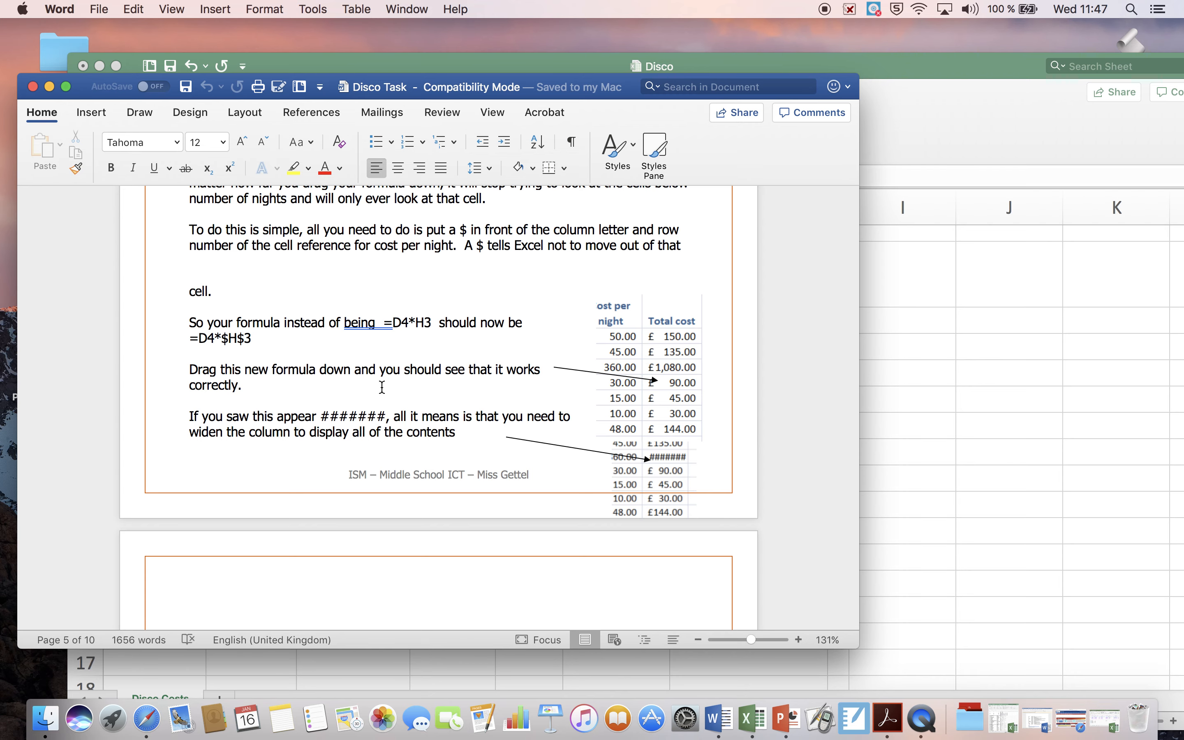
{"action": "scroll", "coordinate": [382, 387], "scroll_direction": "down", "scroll_amount": 4}
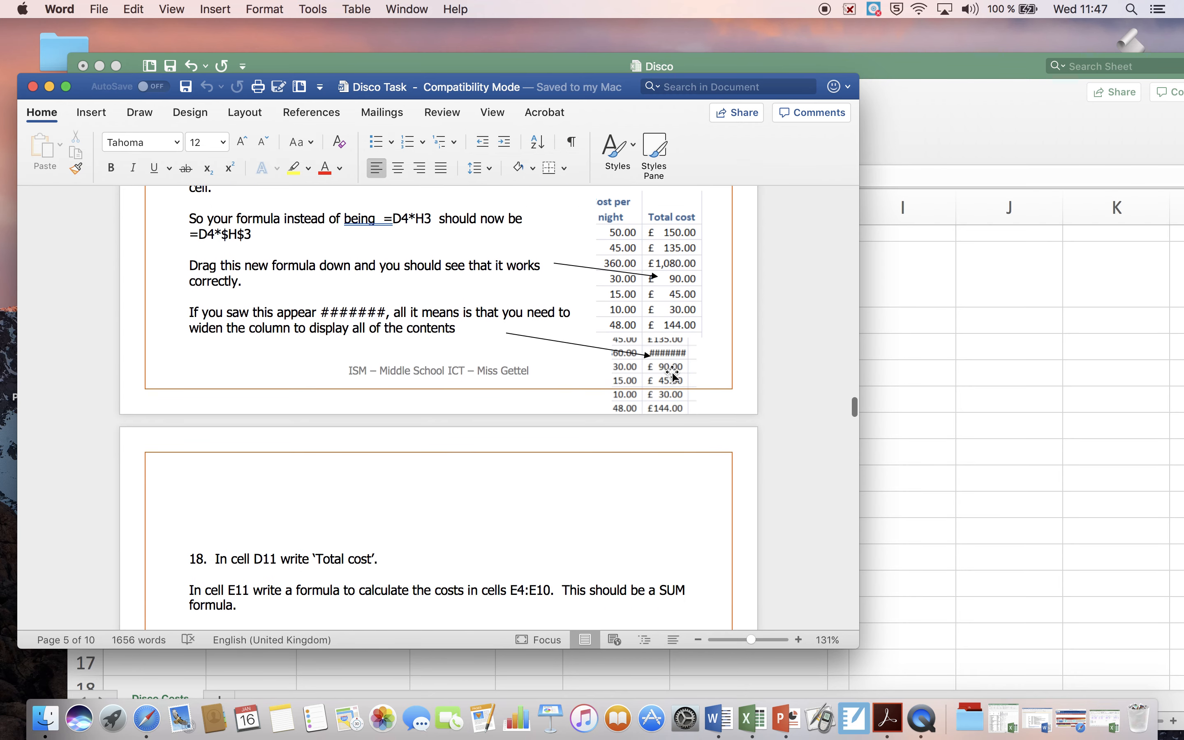
{"action": "scroll", "coordinate": [674, 373], "scroll_direction": "down", "scroll_amount": 6}
{"action": "scroll", "coordinate": [673, 373], "scroll_direction": "up", "scroll_amount": 9}
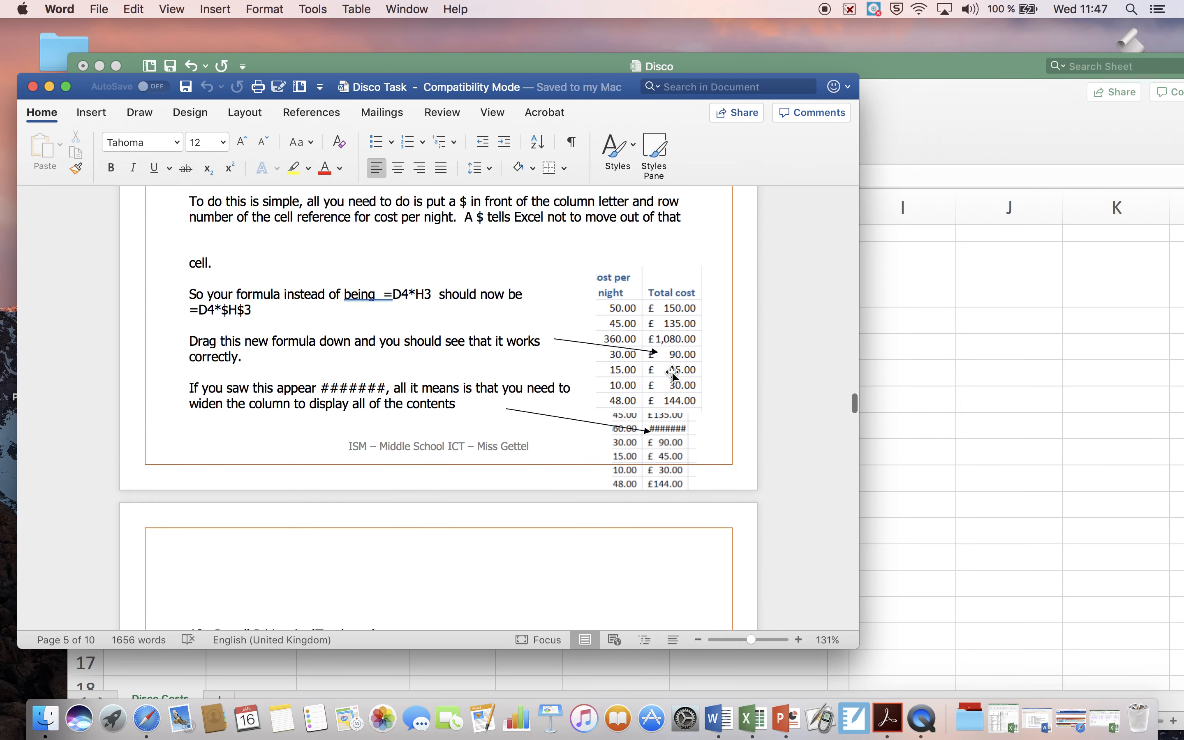
Step: Switch back to the Disco workbook in Excel and format total costs E4 to E10 as Currency with the £ English (United Kingdom) symbol
{"action": "left_click", "coordinate": [904, 142]}
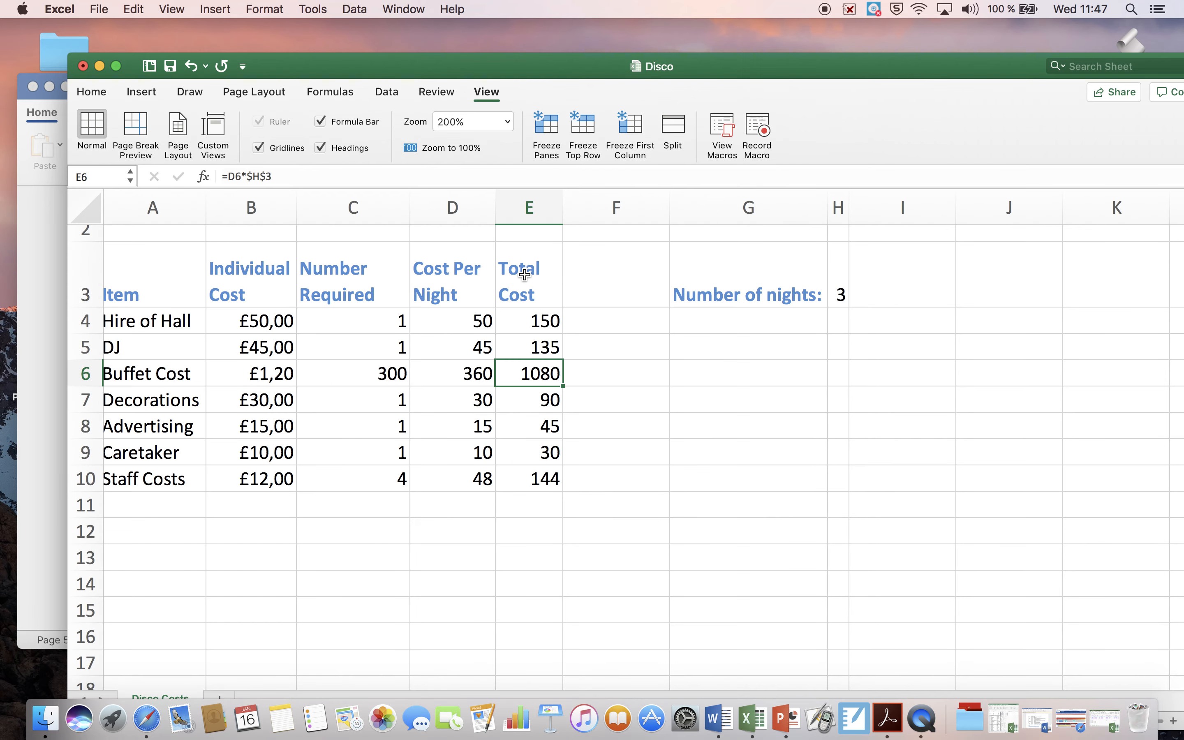
{"action": "left_click", "coordinate": [539, 321]}
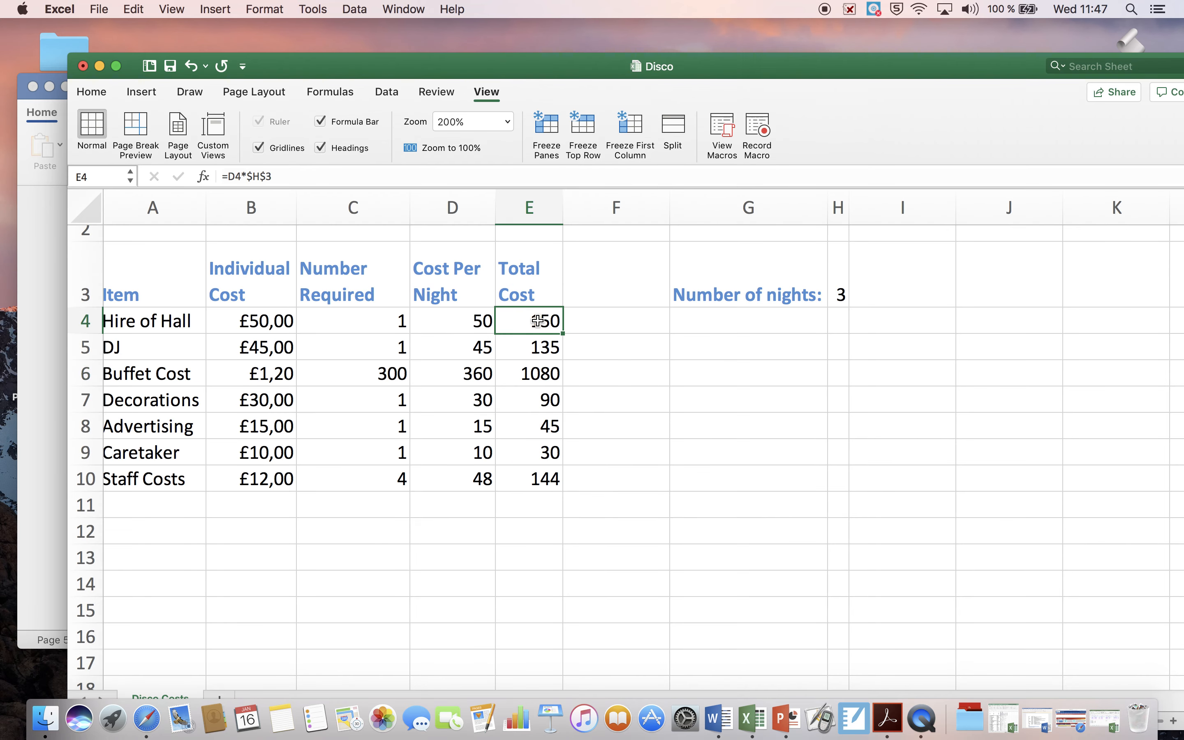
{"action": "left_click_drag", "start_coordinate": [538, 320], "coordinate": [539, 466]}
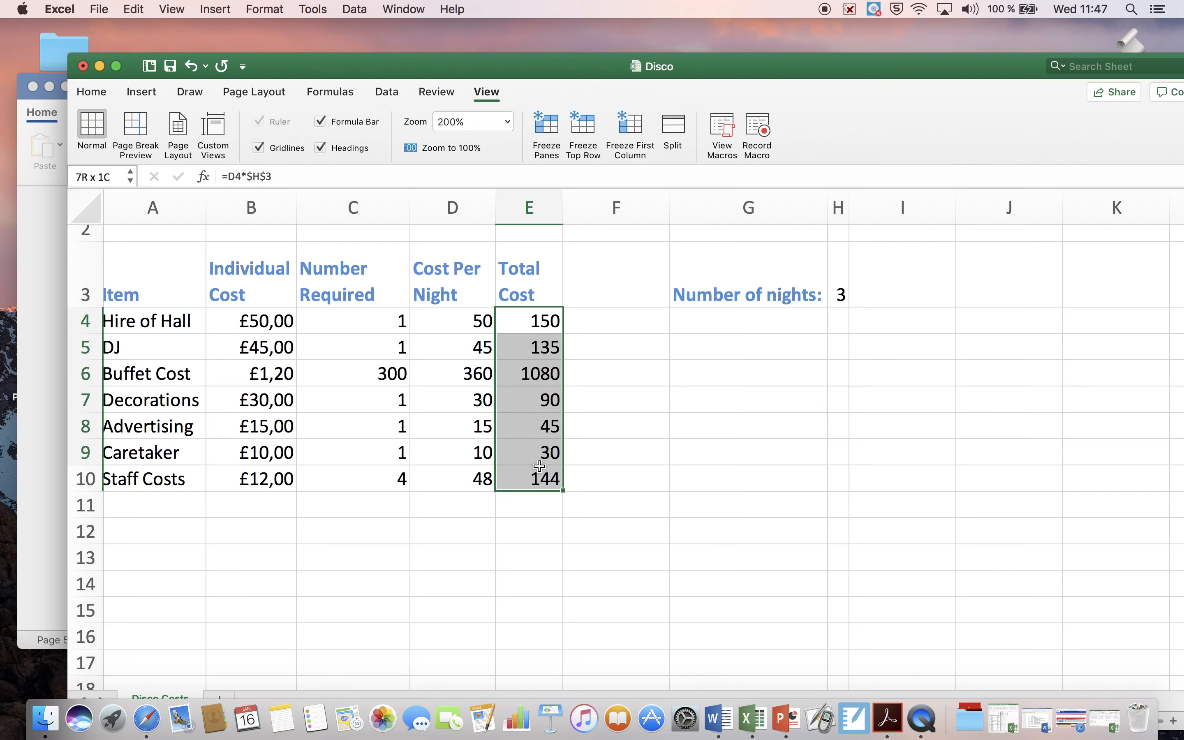
{"action": "right_click", "coordinate": [533, 329]}
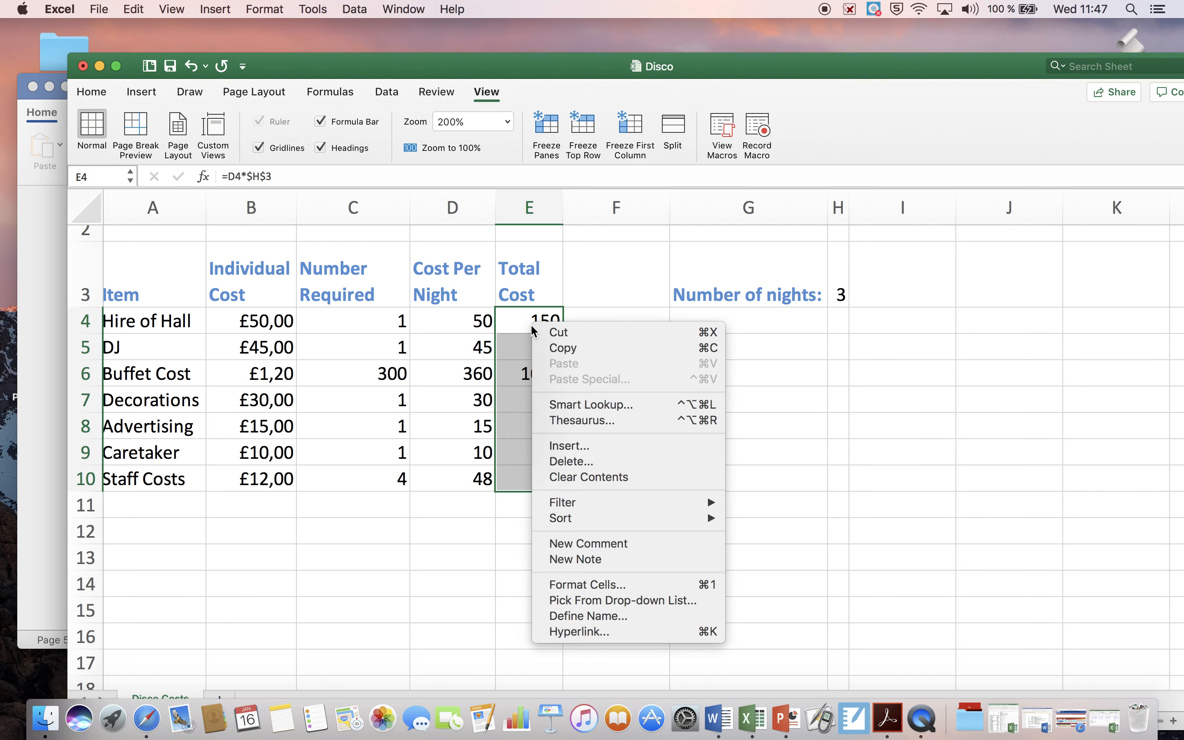
{"action": "left_click", "coordinate": [616, 584]}
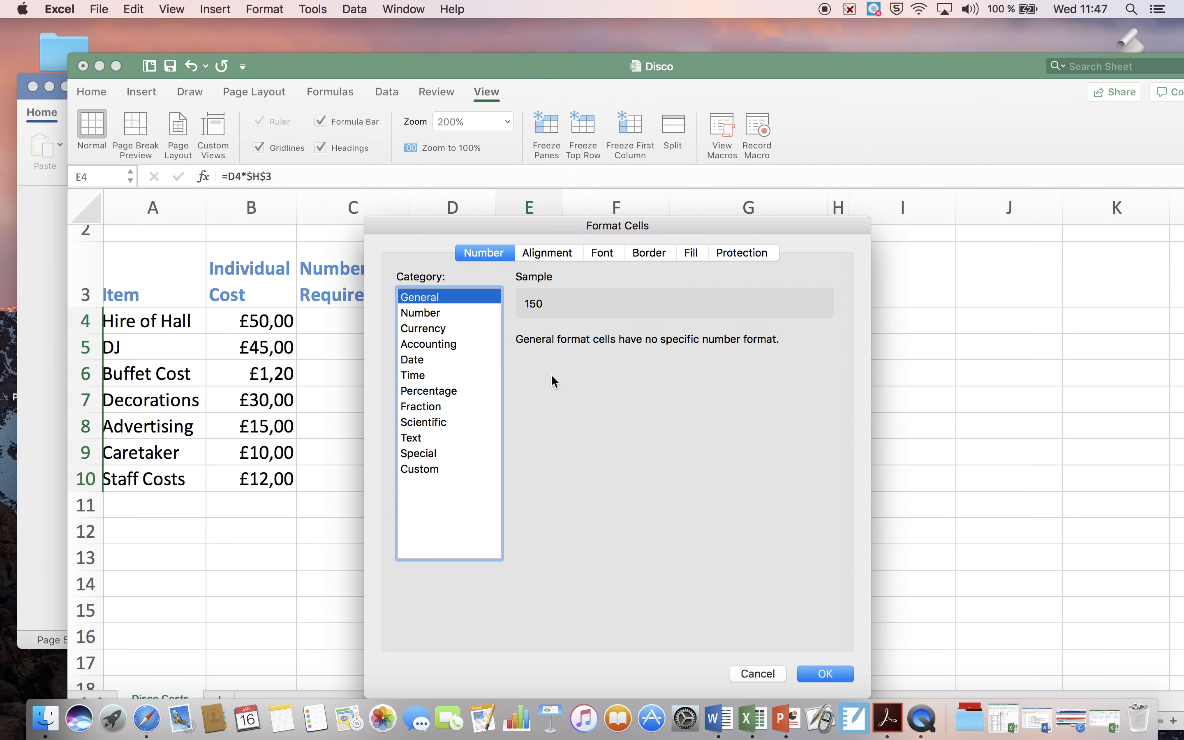
{"action": "left_click", "coordinate": [440, 327]}
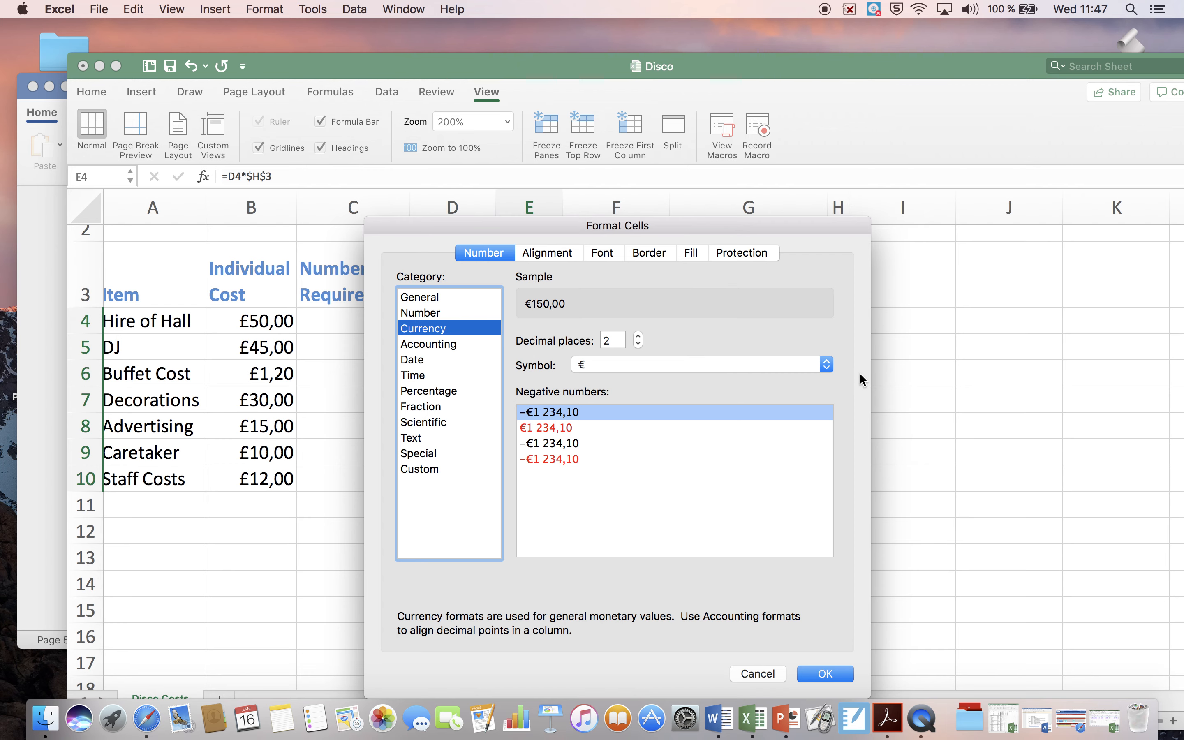
{"action": "left_click", "coordinate": [827, 366]}
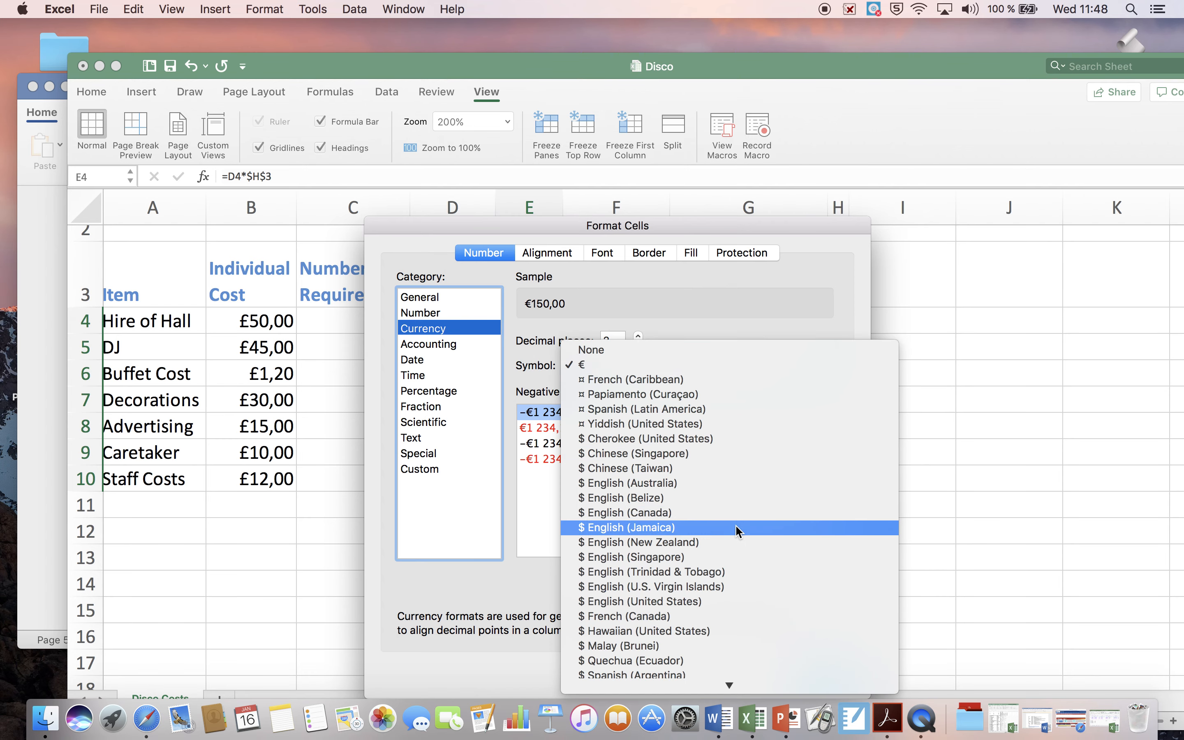
{"action": "scroll", "coordinate": [735, 525], "scroll_direction": "down", "scroll_amount": 10}
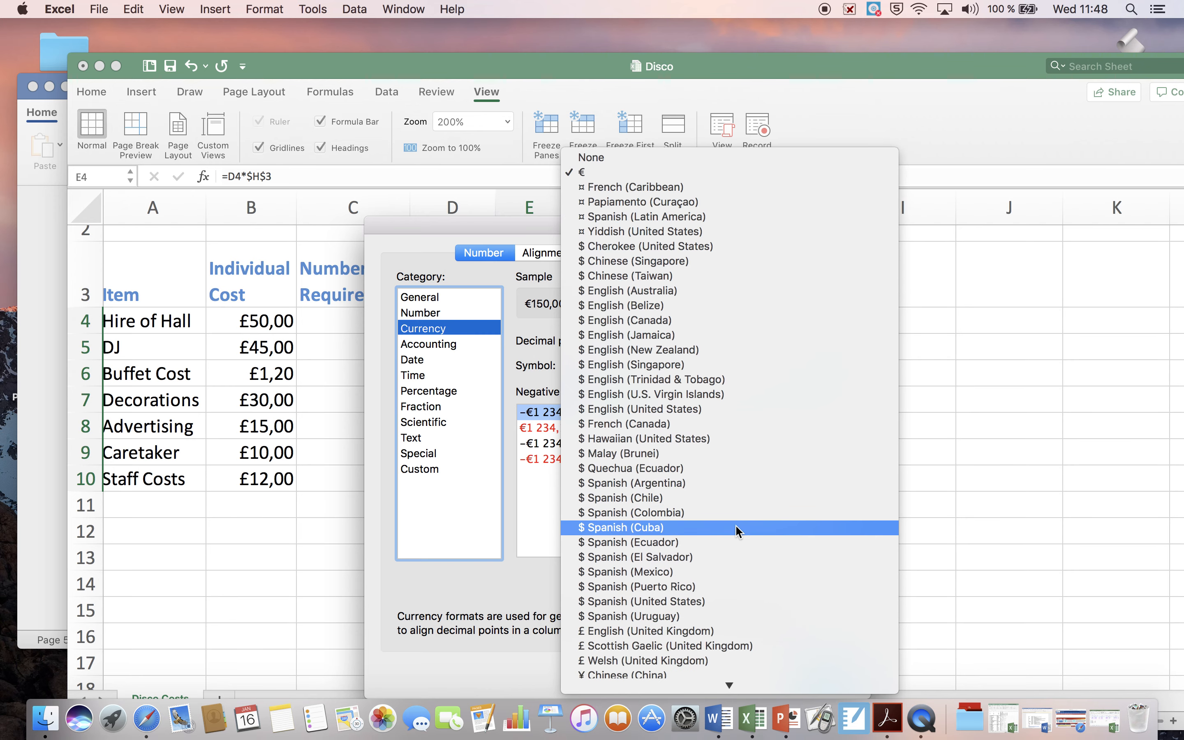
{"action": "scroll", "coordinate": [736, 525], "scroll_direction": "down", "scroll_amount": 3}
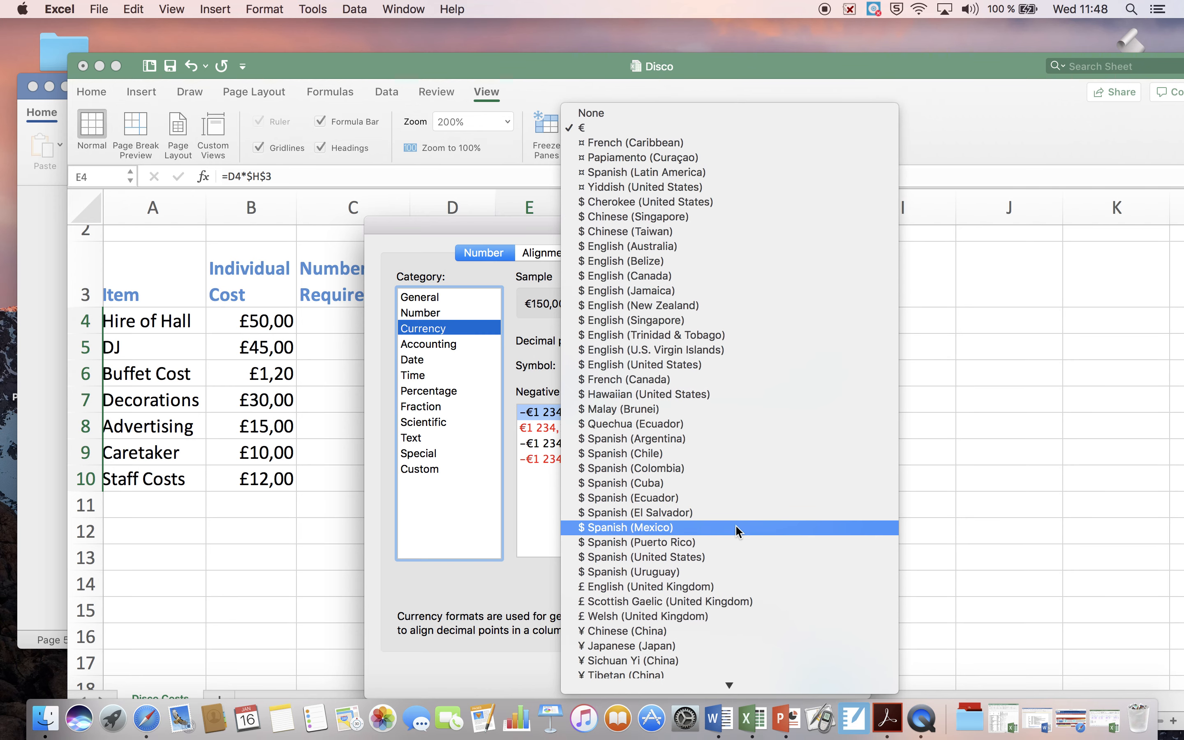
{"action": "left_click", "coordinate": [716, 579]}
{"action": "left_click", "coordinate": [839, 671]}
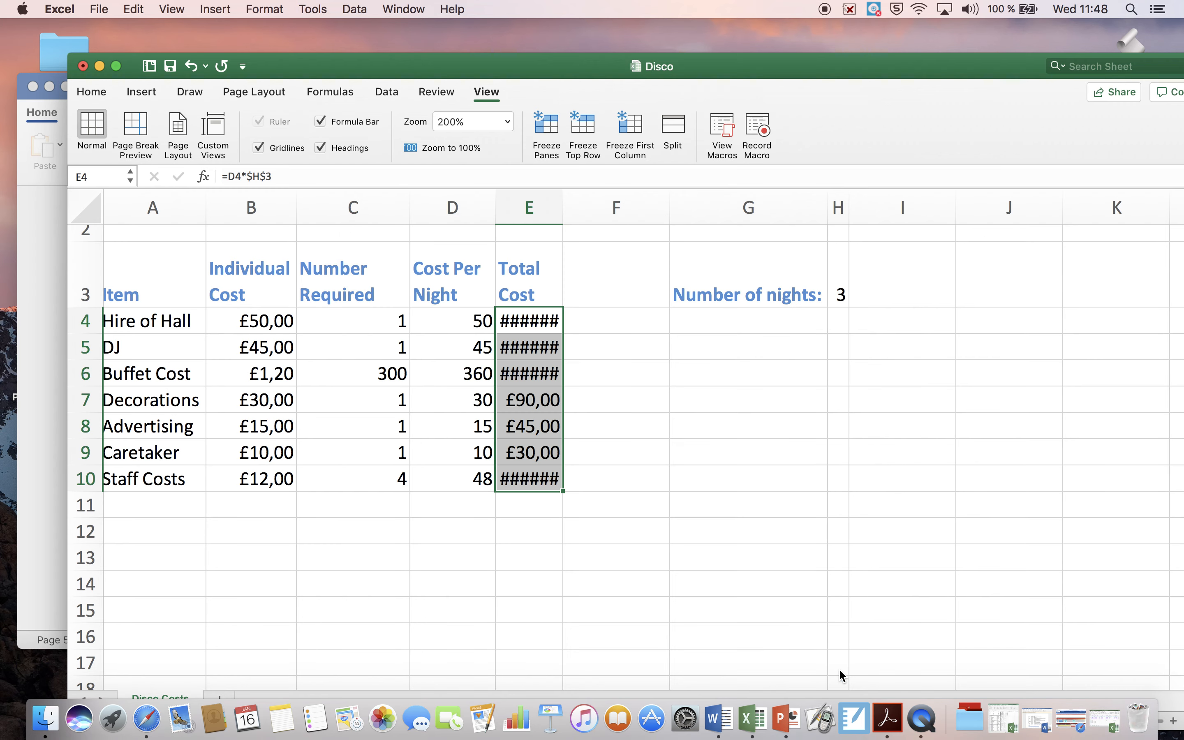
Step: Widen the Total Cost column to fit its full contents
{"action": "left_click", "coordinate": [554, 320]}
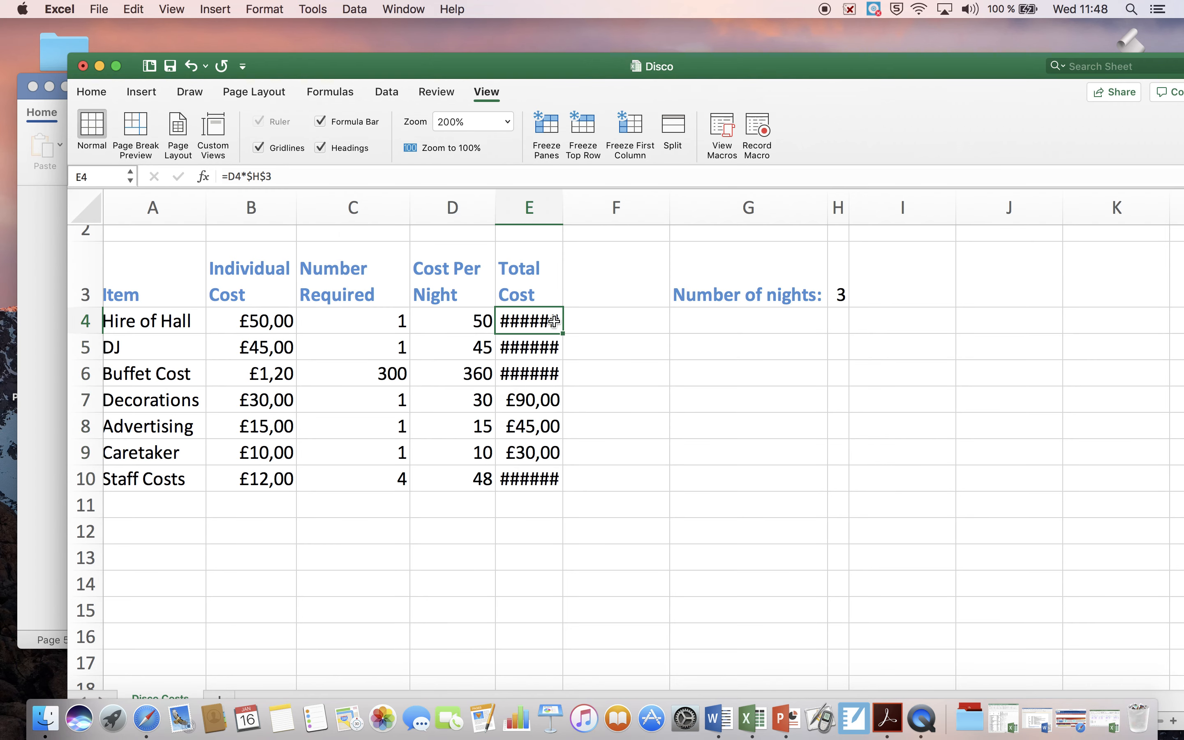
{"action": "left_click_drag", "start_coordinate": [565, 212], "coordinate": [576, 211]}
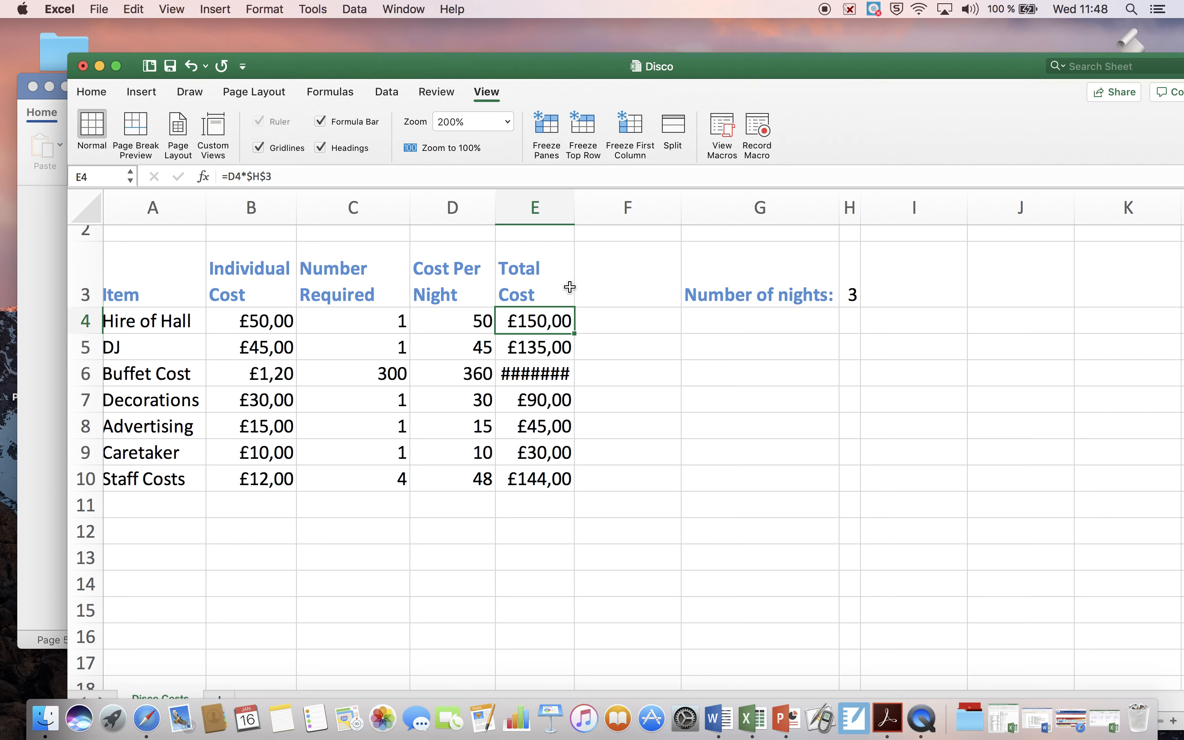
{"action": "double_click", "coordinate": [575, 211]}
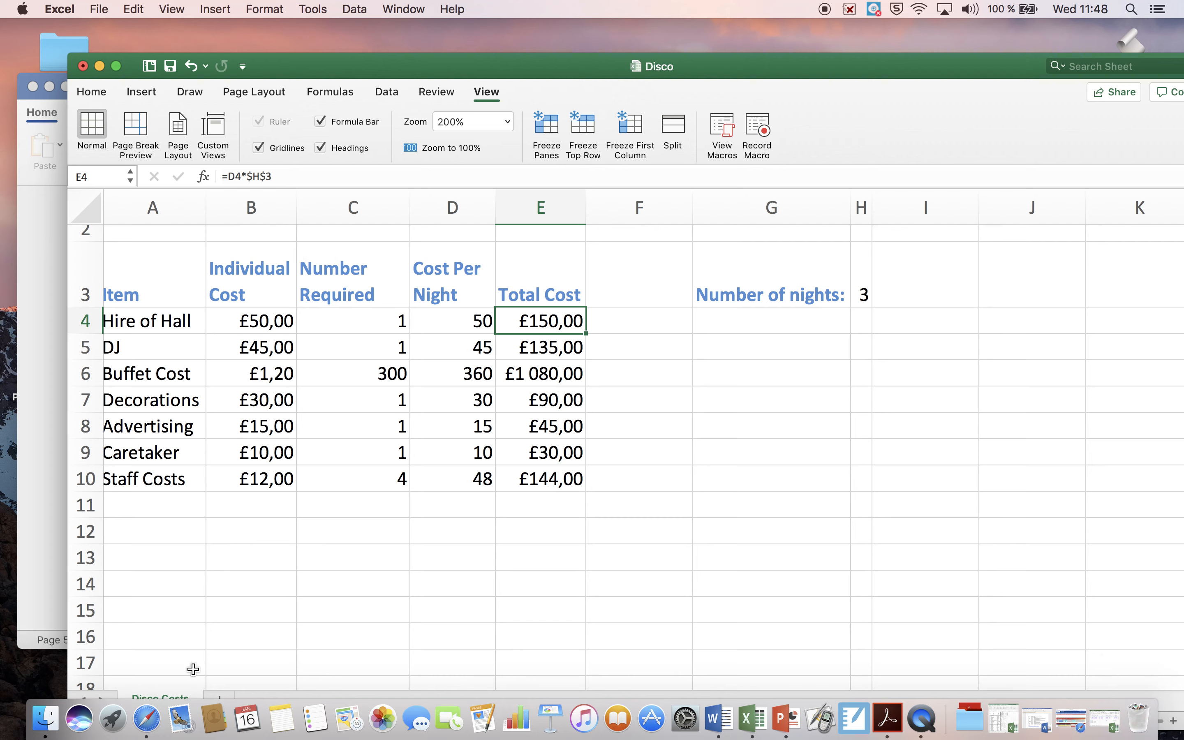
Step: Switch to QuickTime Player, quit it, and name the unsaved screen recording "YR 8 excel disco prt" in the save prompt
{"action": "left_click", "coordinate": [921, 720]}
{"action": "left_click", "coordinate": [118, 10]}
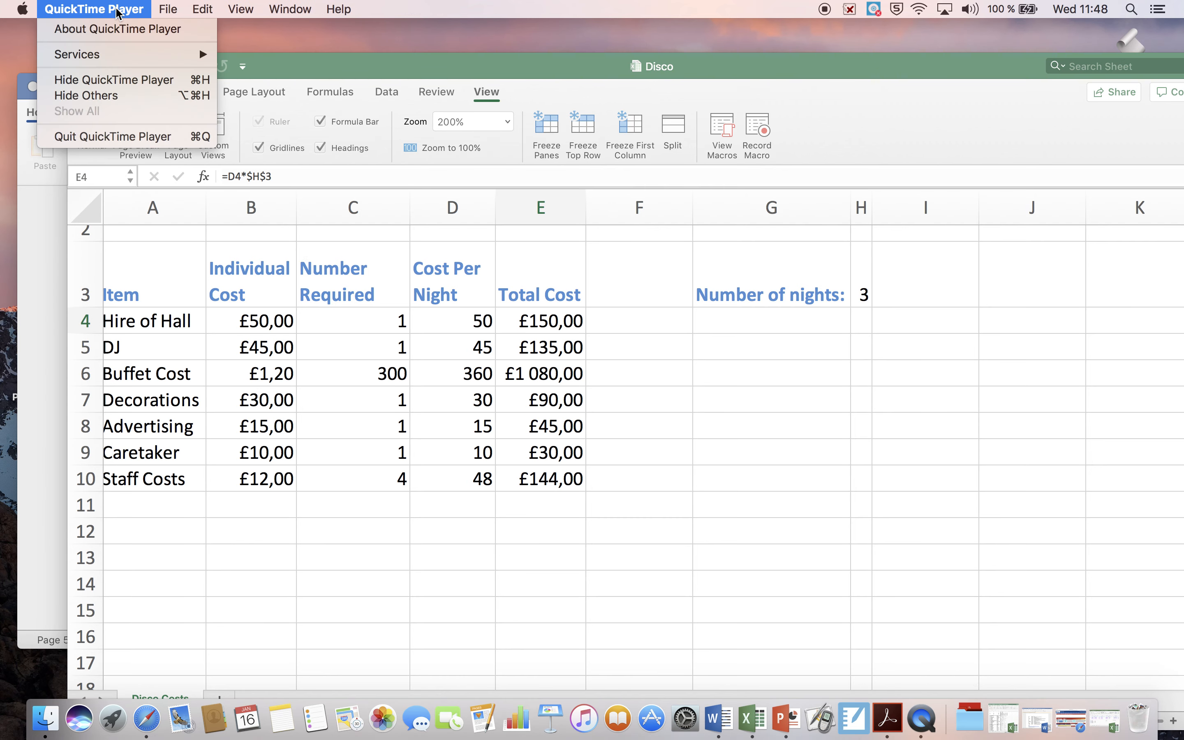
{"action": "left_click", "coordinate": [117, 136]}
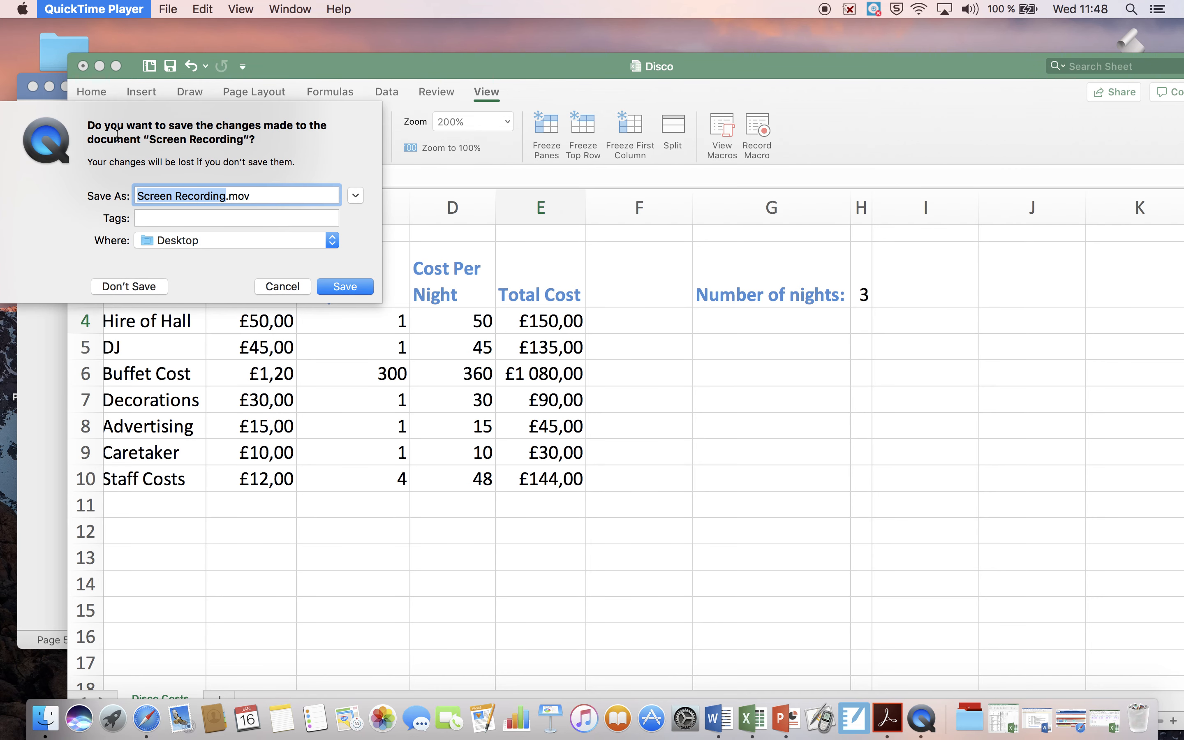
{"action": "type", "text": "YR"}
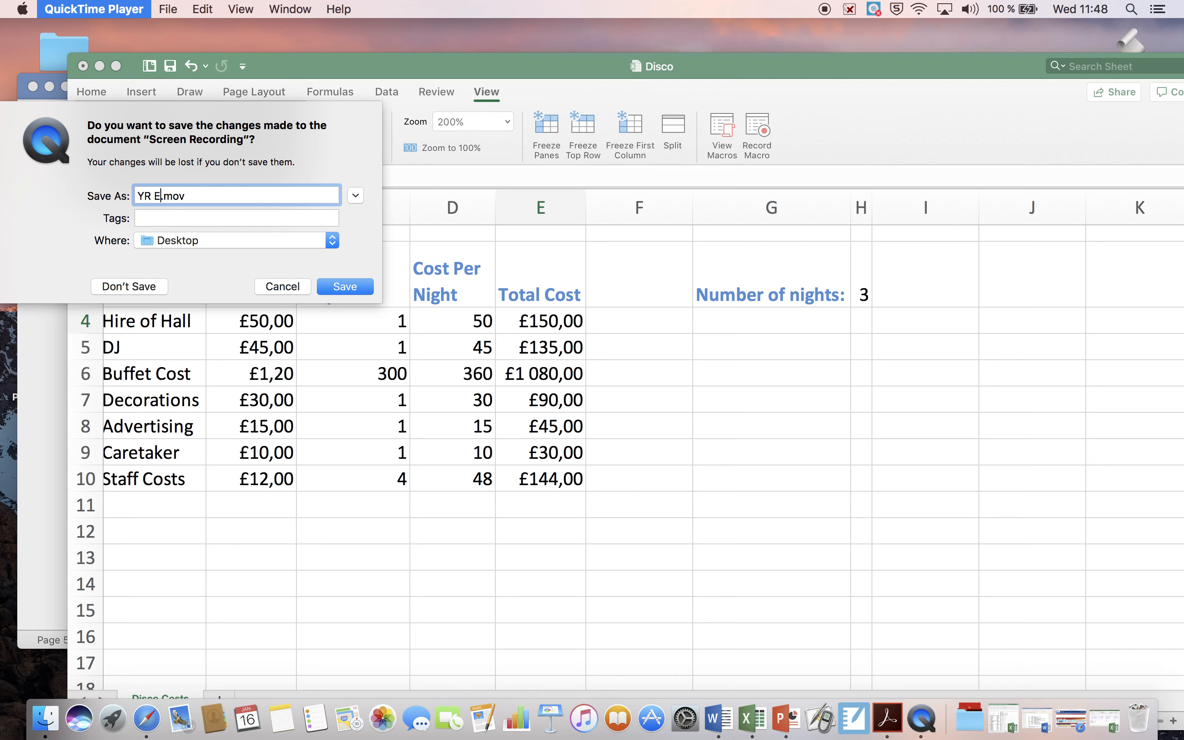
{"action": "type", "text": " 8 exce"}
{"action": "type", "text": "l"}
{"action": "type", "text": " disco"}
{"action": "type", "text": " prt2"}
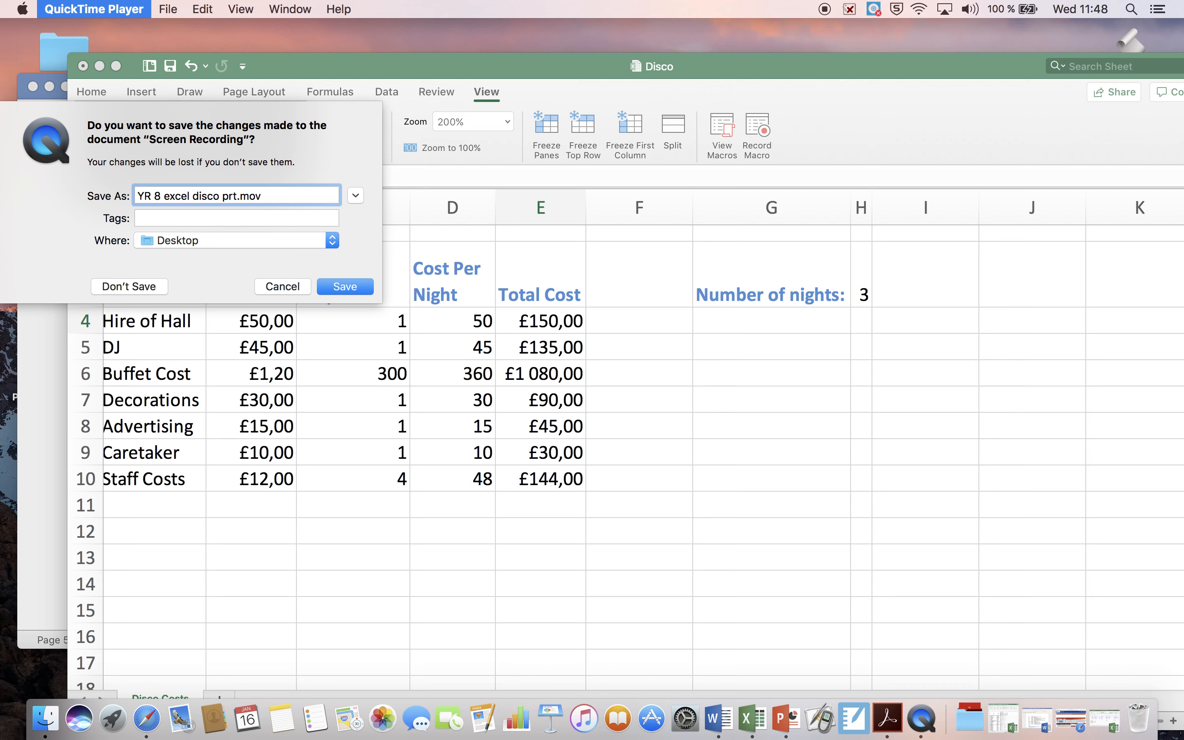